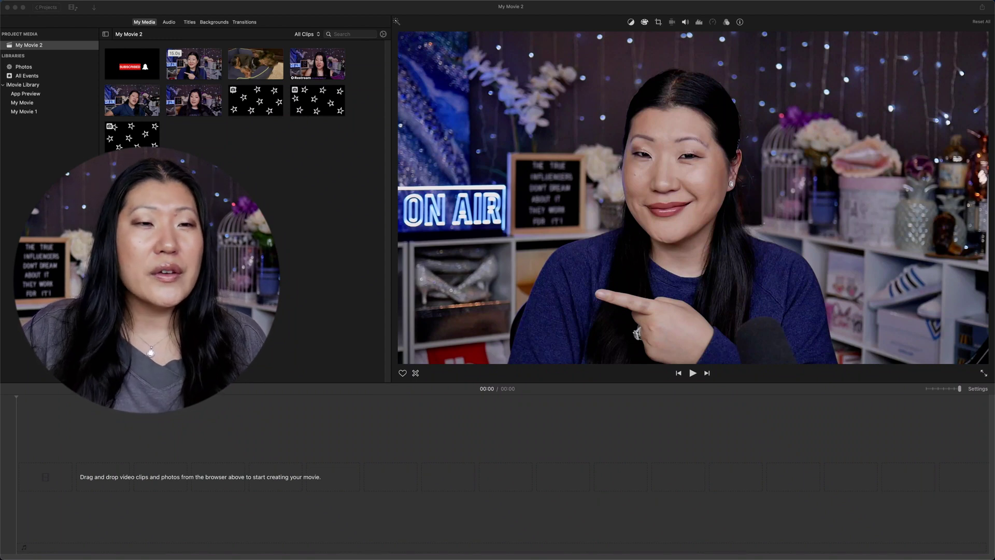
# Select about 7 seconds of the second talking-head clip, leaving out its beginning and end, and add that range to the empty timeline.
pyautogui.click(182, 62)
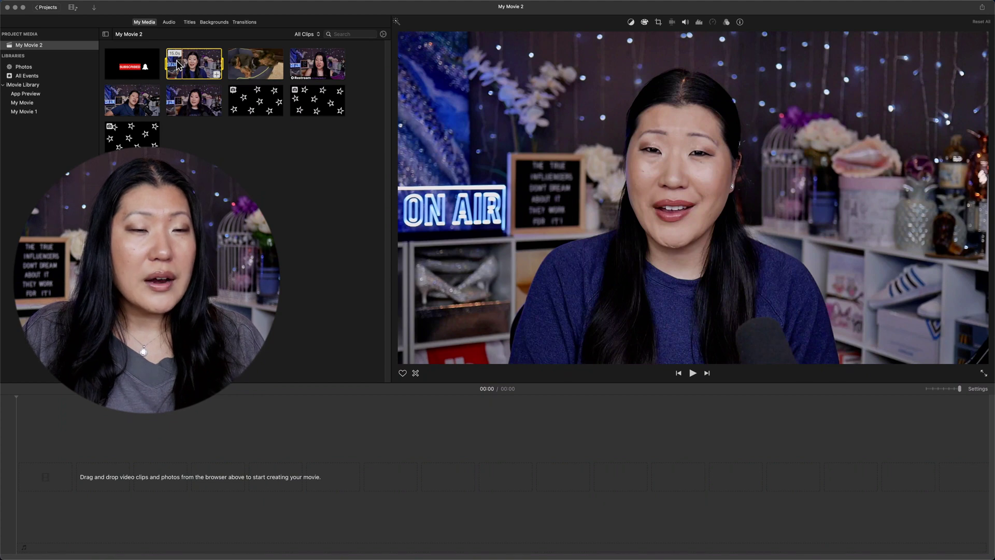
pyautogui.click(178, 65)
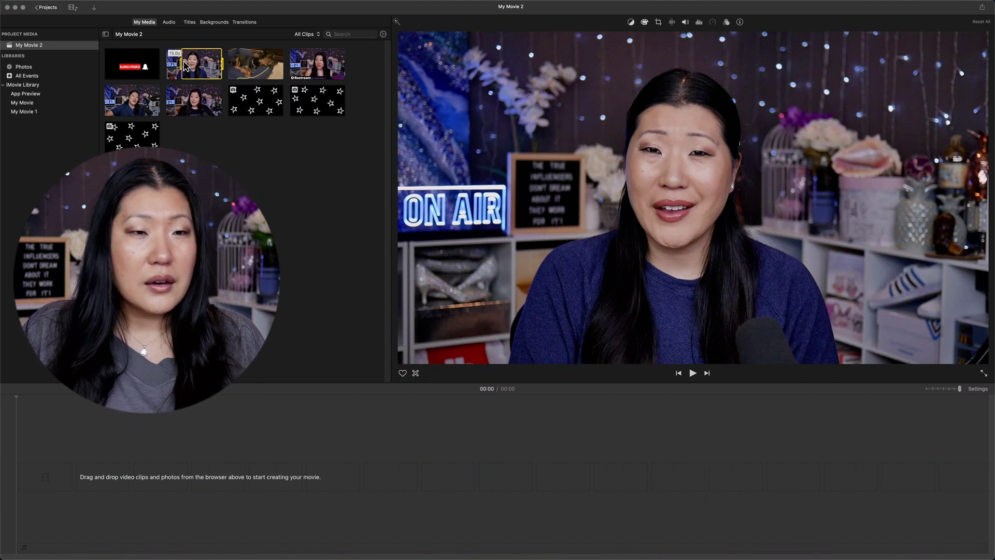
pyautogui.click(210, 65)
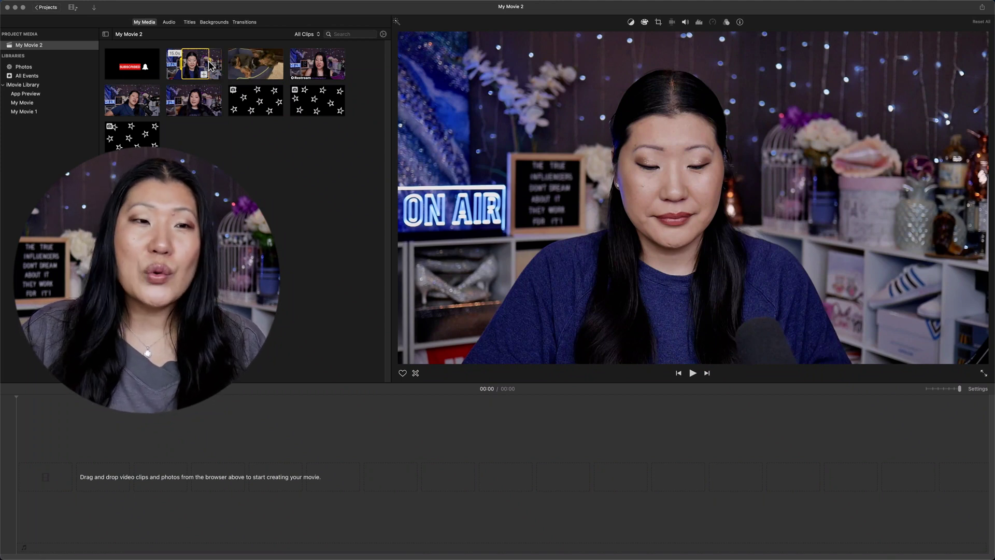
pyautogui.moveTo(196, 65); pyautogui.dragTo(84, 470)
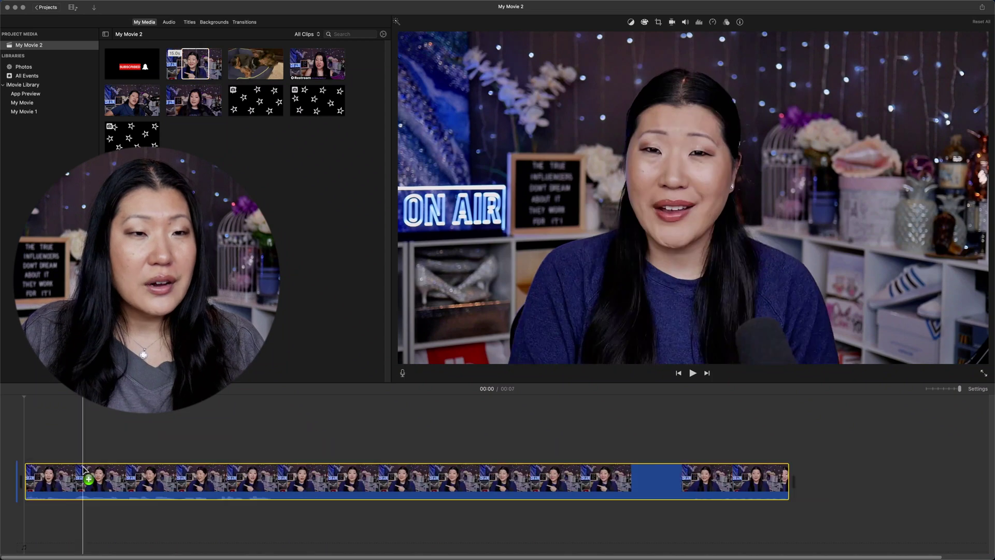
pyautogui.click(172, 489)
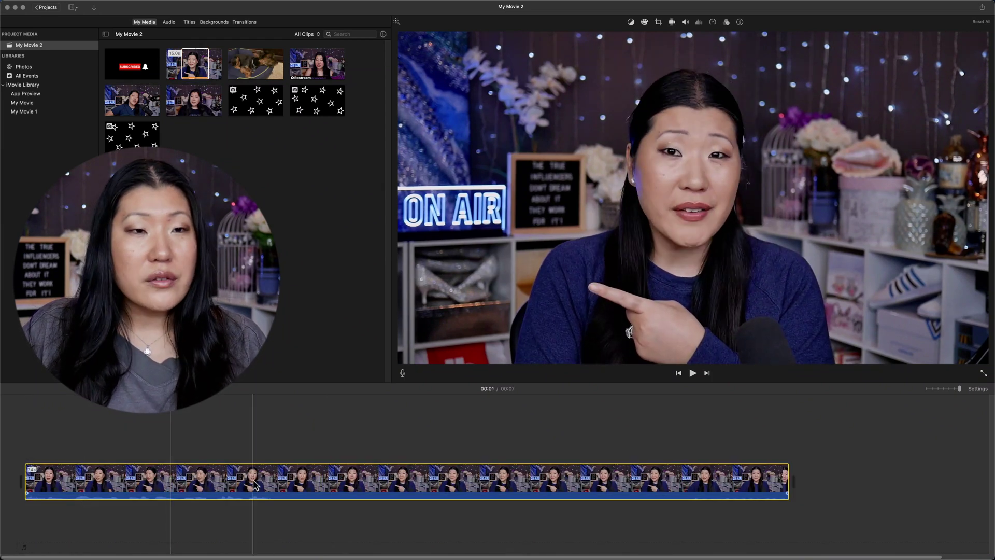
pyautogui.click(200, 68)
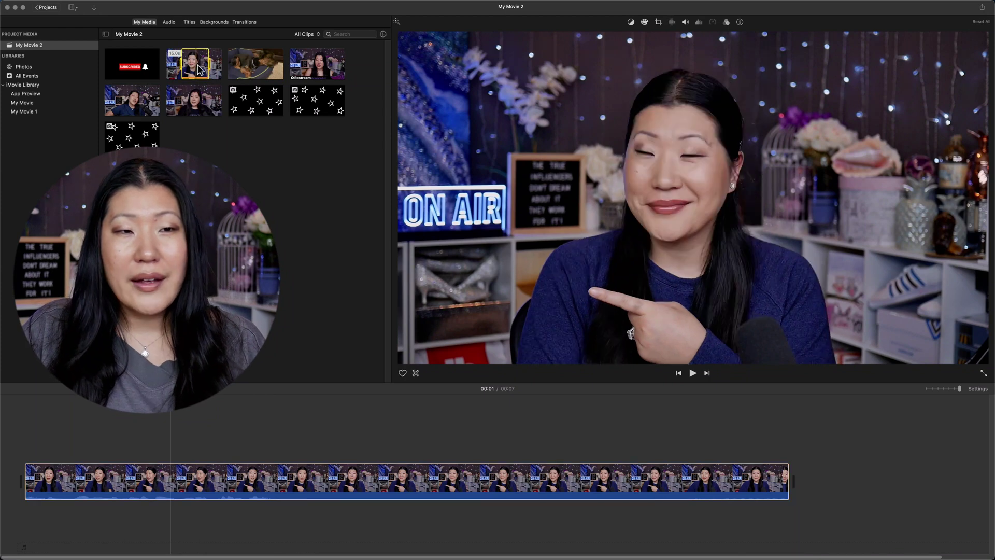
pyautogui.click(448, 478)
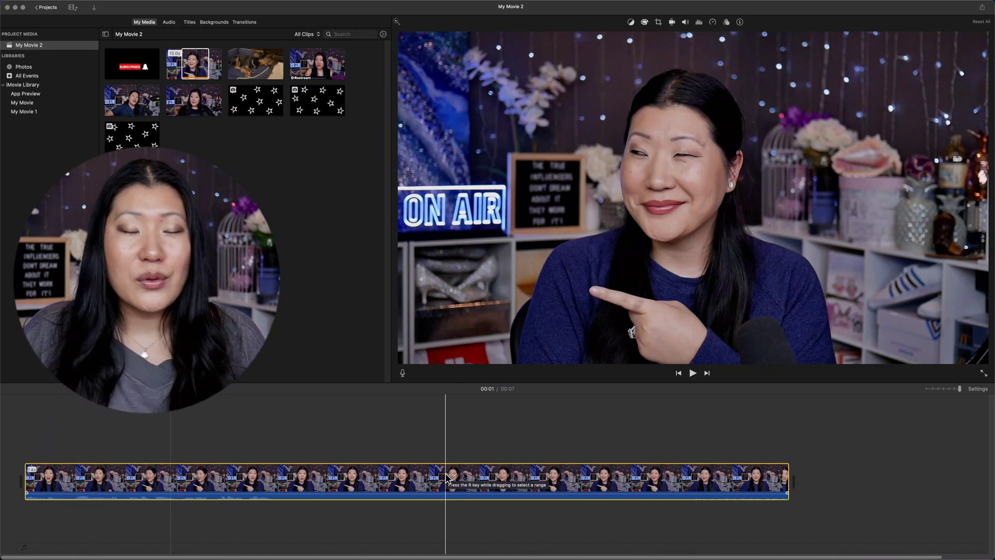
pyautogui.hscroll(1, 447, 478)
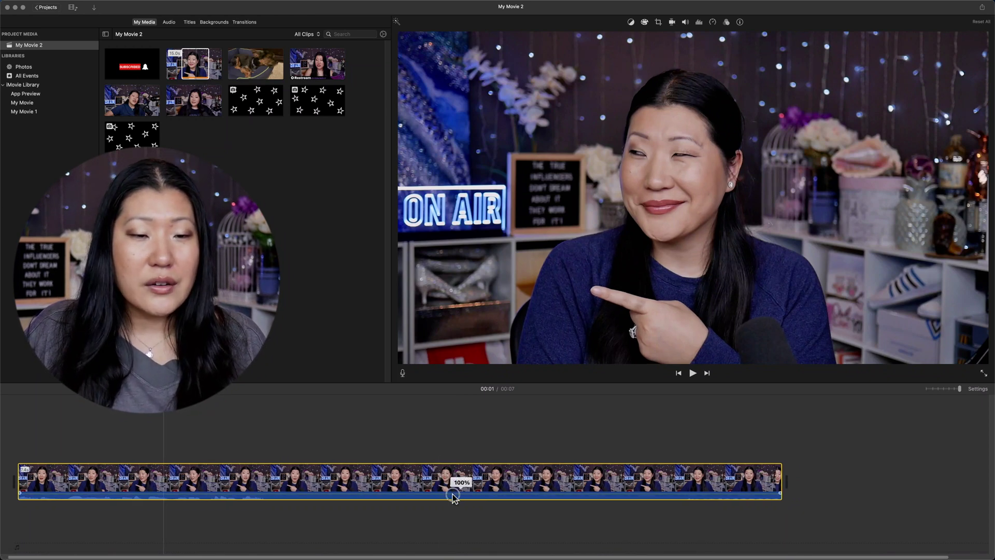
pyautogui.click(272, 133)
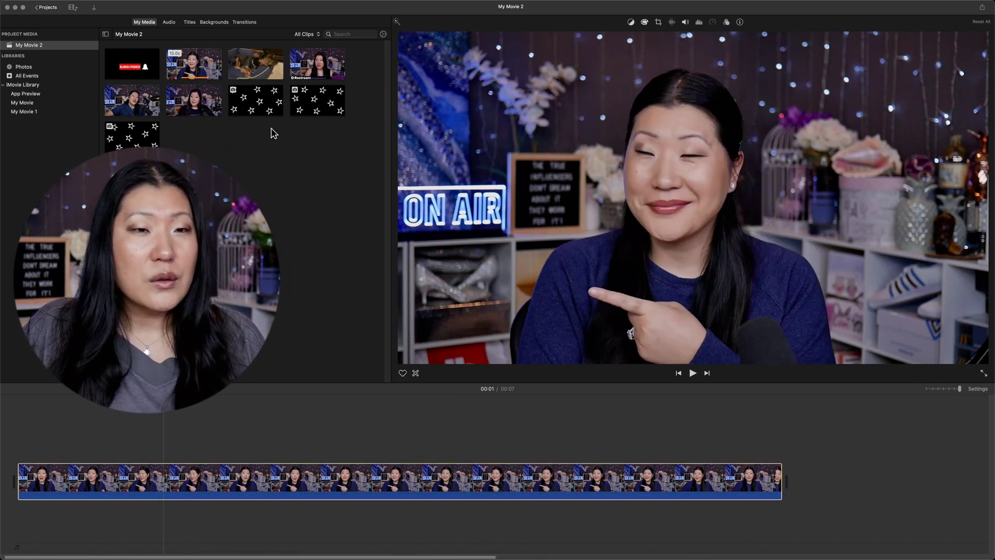
# Select a range of about 9 seconds in the dog clip and add it to the timeline after the talking-head clip.
pyautogui.click(256, 71)
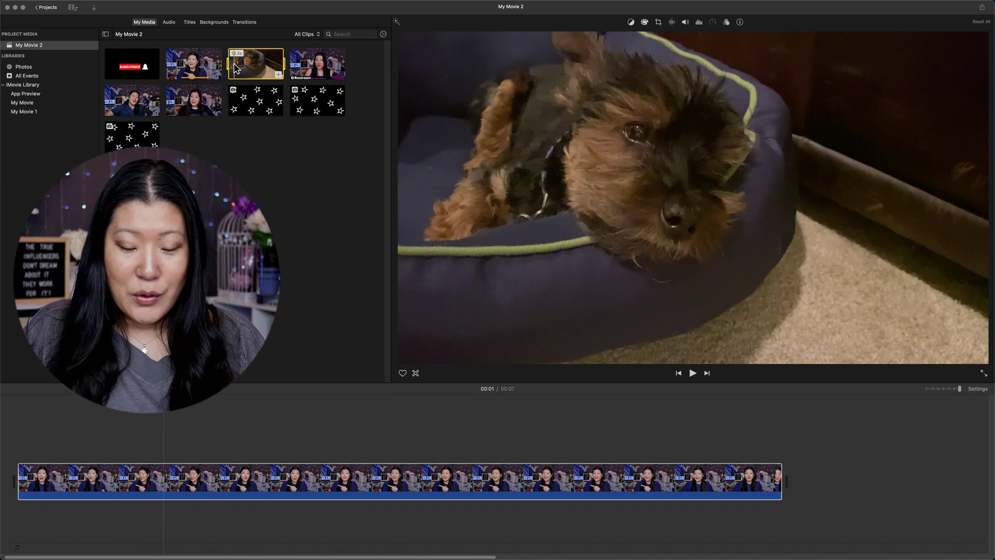
pyautogui.click(274, 68)
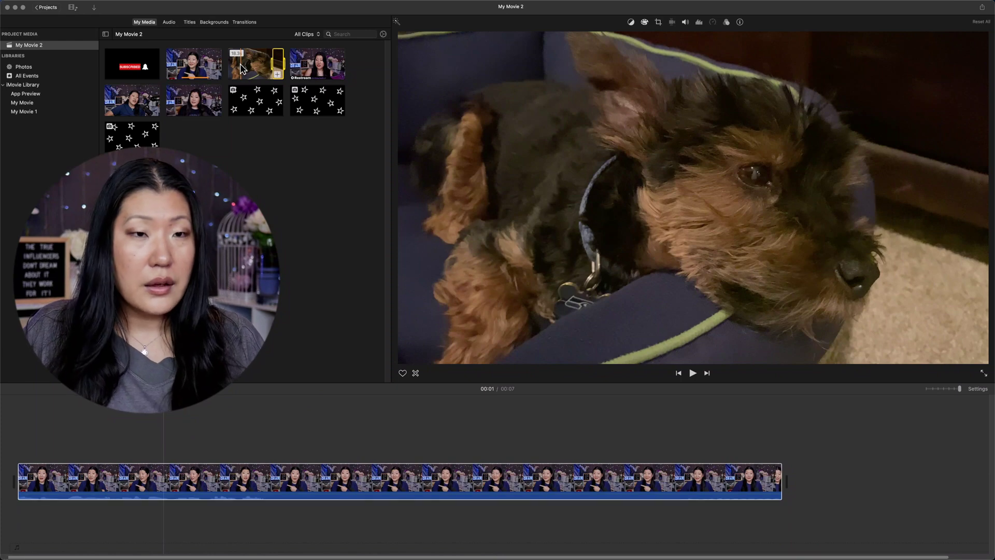
pyautogui.click(241, 67)
pyautogui.moveTo(241, 67); pyautogui.dragTo(270, 68)
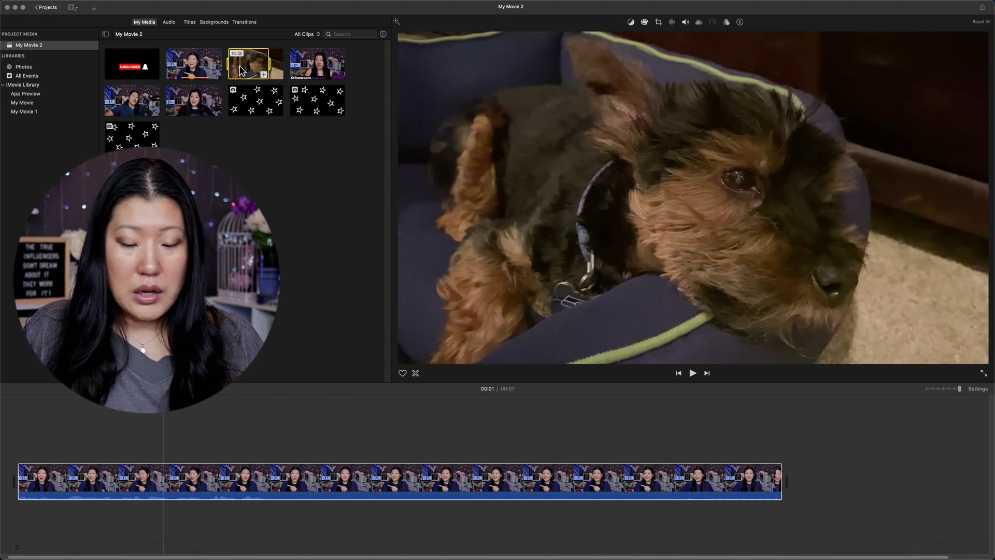
pyautogui.moveTo(229, 65); pyautogui.dragTo(240, 65)
pyautogui.moveTo(626, 311); pyautogui.dragTo(811, 497)
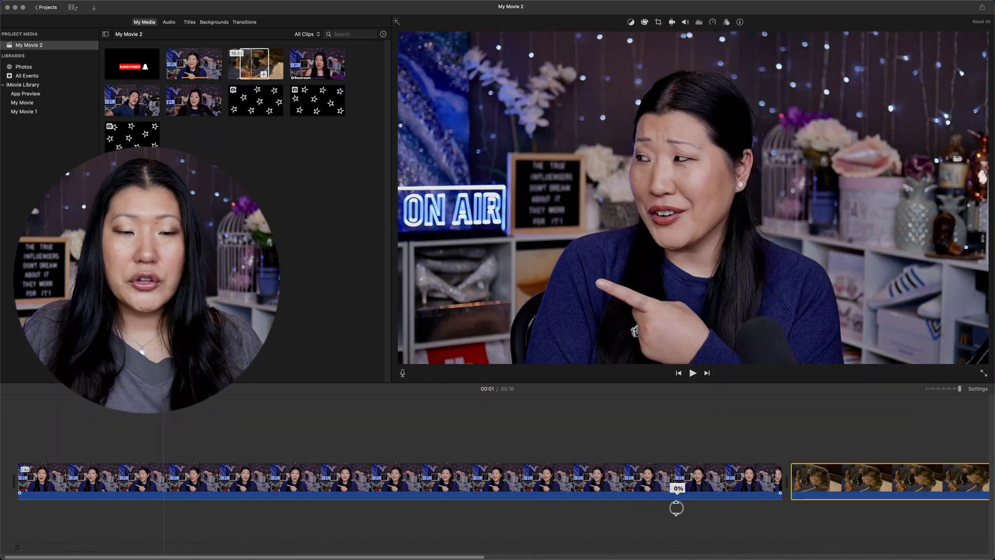
# Lower the talking-head clip's volume in the timeline to 0%.
pyautogui.click(676, 508)
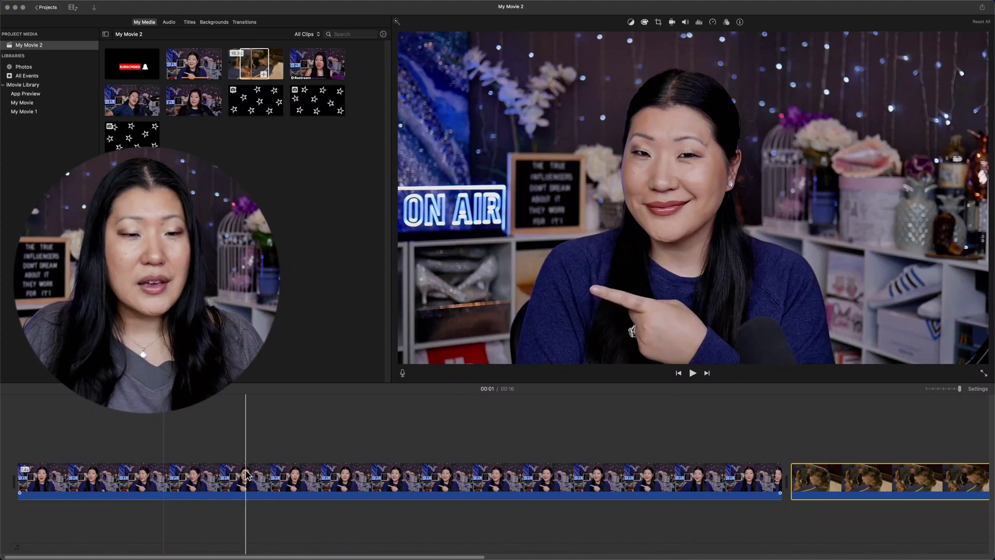
pyautogui.hscroll(10, 210, 435)
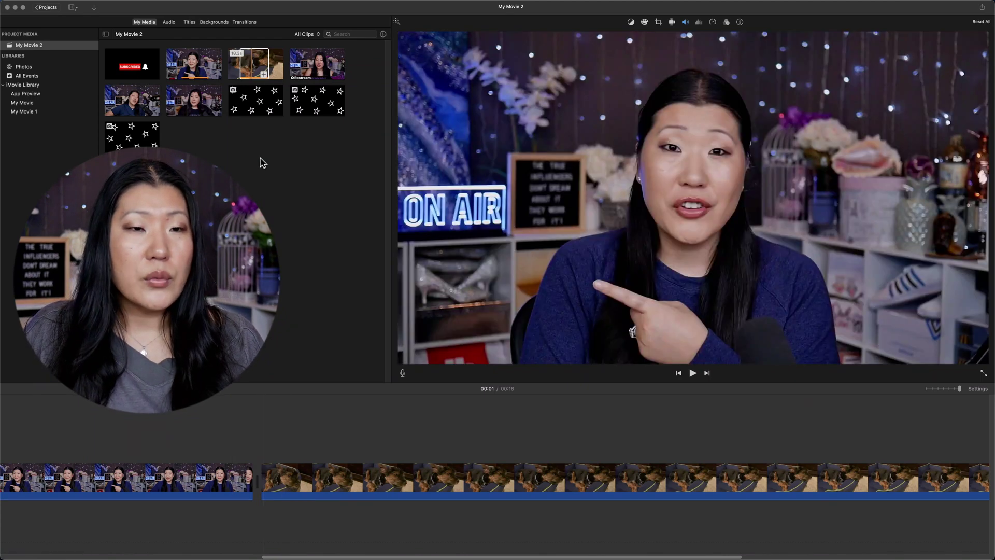
# Insert all three star-pattern images between the talking-head clip and the dog clip in the timeline.
pyautogui.click(259, 103)
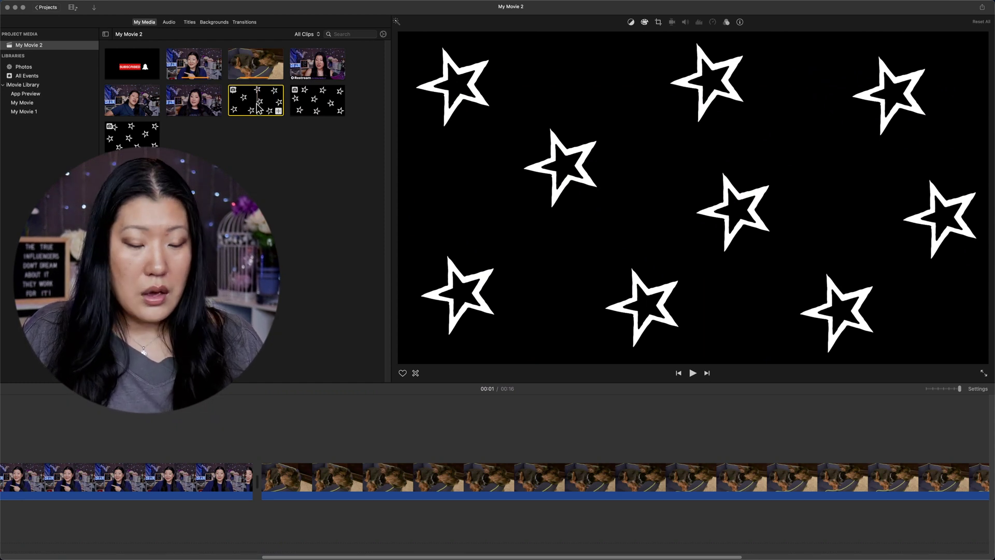
pyautogui.keyDown('super'); pyautogui.click(312, 104); pyautogui.keyUp('super')
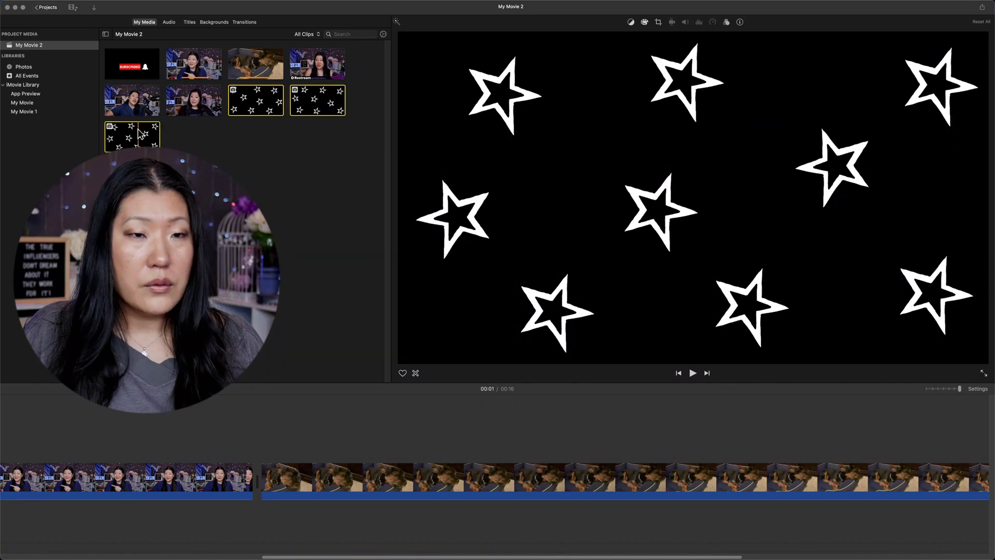
pyautogui.moveTo(254, 101); pyautogui.dragTo(254, 489)
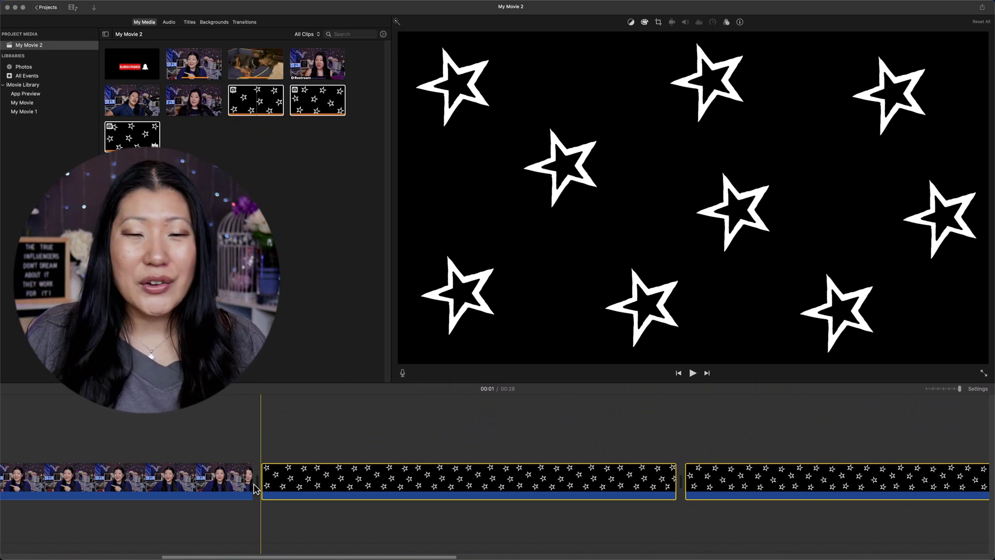
# Trim the three star images to equally brief flashes between the talking-head clip and the dog clip.
pyautogui.click(407, 483)
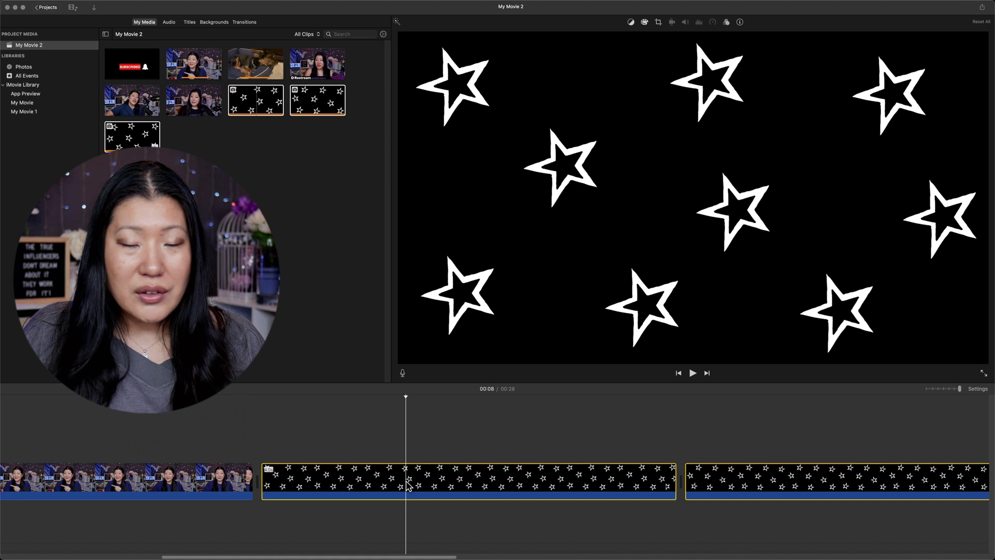
pyautogui.click(439, 455)
pyautogui.click(415, 477)
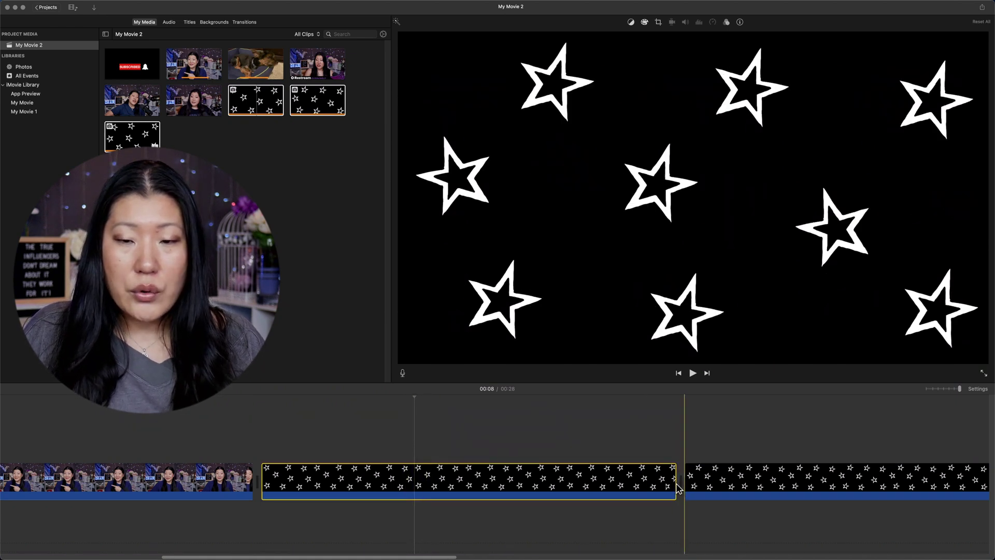
pyautogui.moveTo(675, 482); pyautogui.dragTo(233, 481)
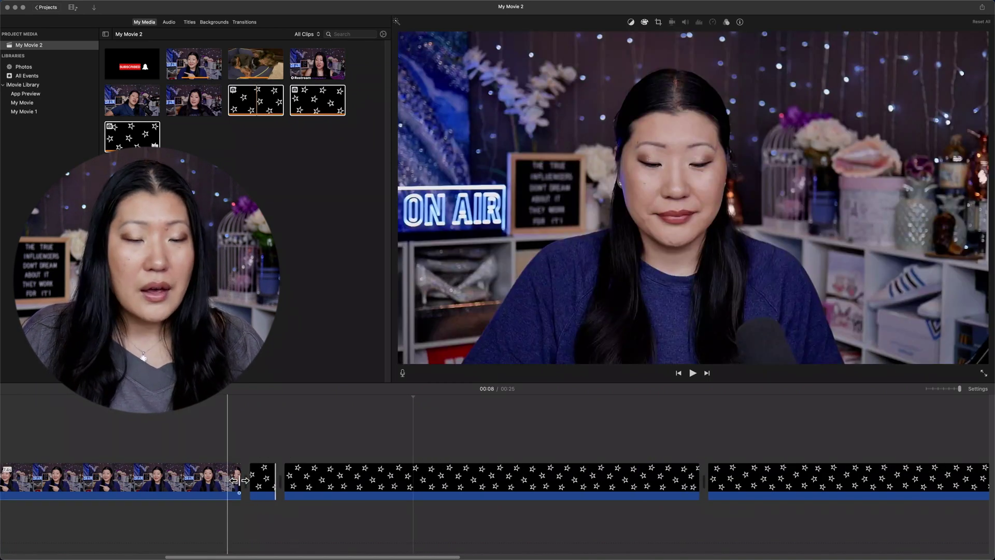
pyautogui.click(674, 479)
pyautogui.press('Delete')
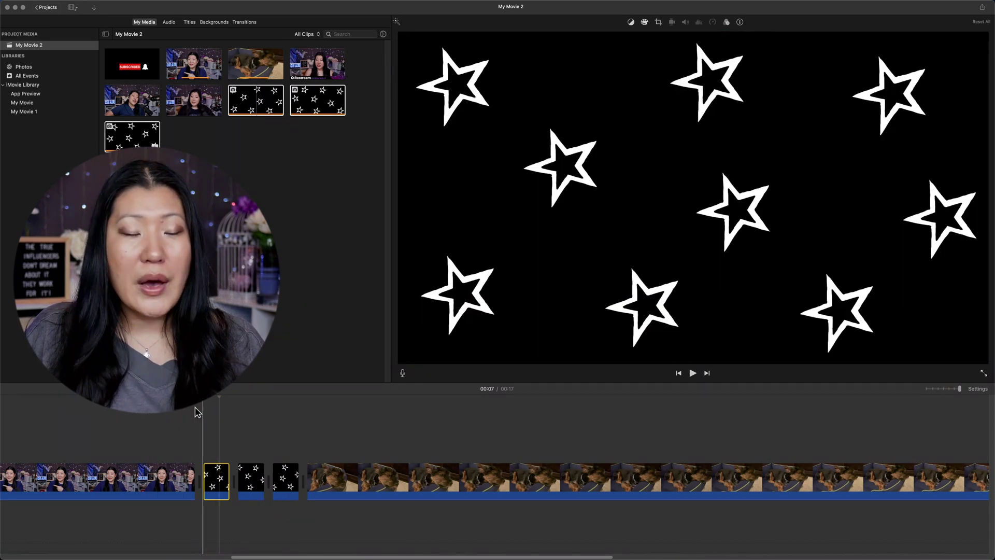
# Play the movie from the end of the talking-head clip through the star images to check the transition.
pyautogui.click(185, 411)
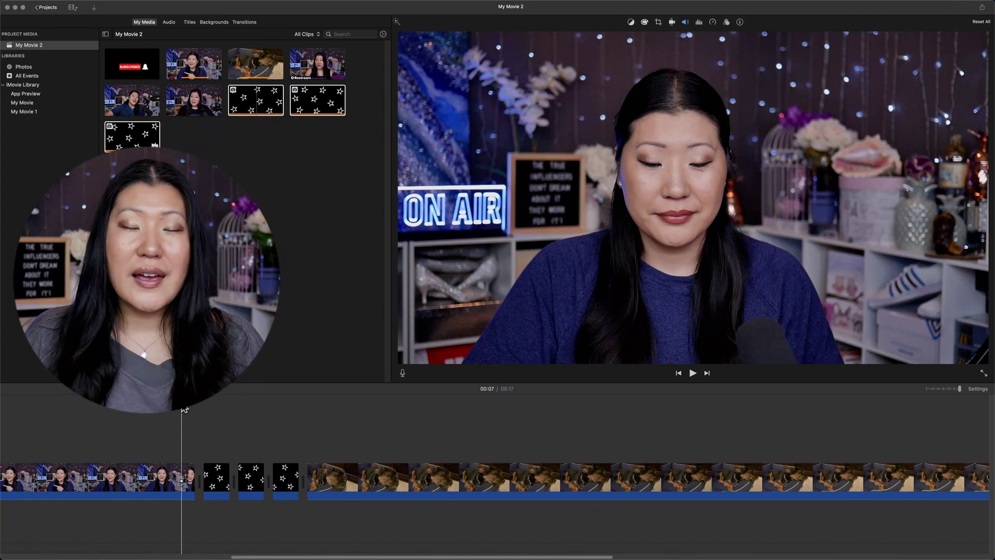
pyautogui.press('space')
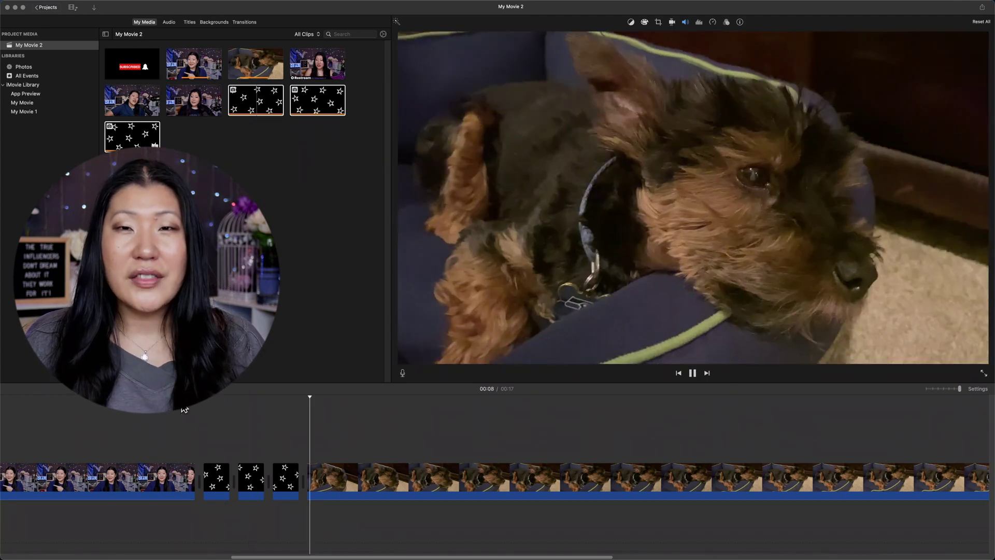
pyautogui.press('space')
# Split the dog clip in two and crop its first segment with Crop to Fill, framing the dog's head and upper body more tightly.
pyautogui.hscroll(10, 222, 425)
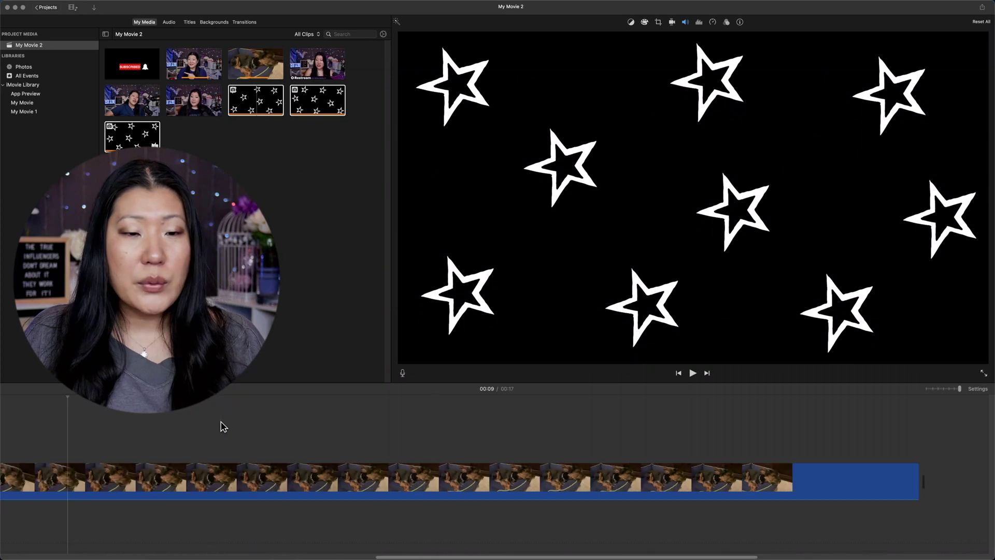
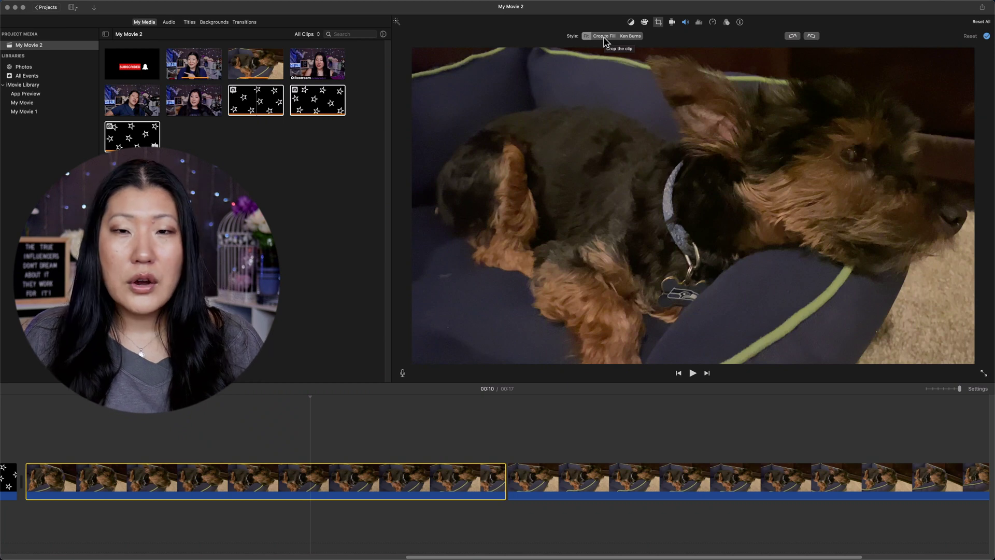
pyautogui.click(604, 36)
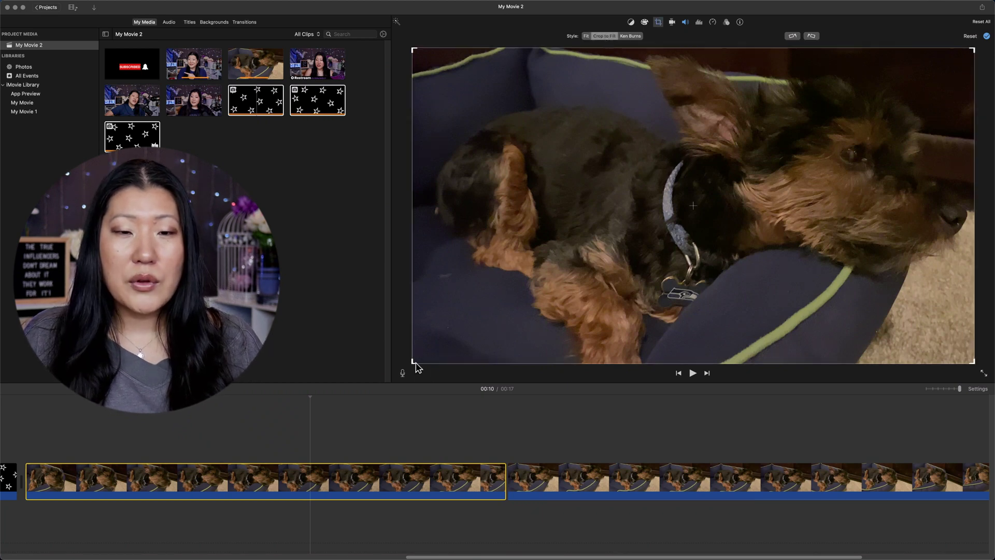
pyautogui.moveTo(413, 362); pyautogui.dragTo(610, 266)
pyautogui.moveTo(771, 162); pyautogui.dragTo(772, 189)
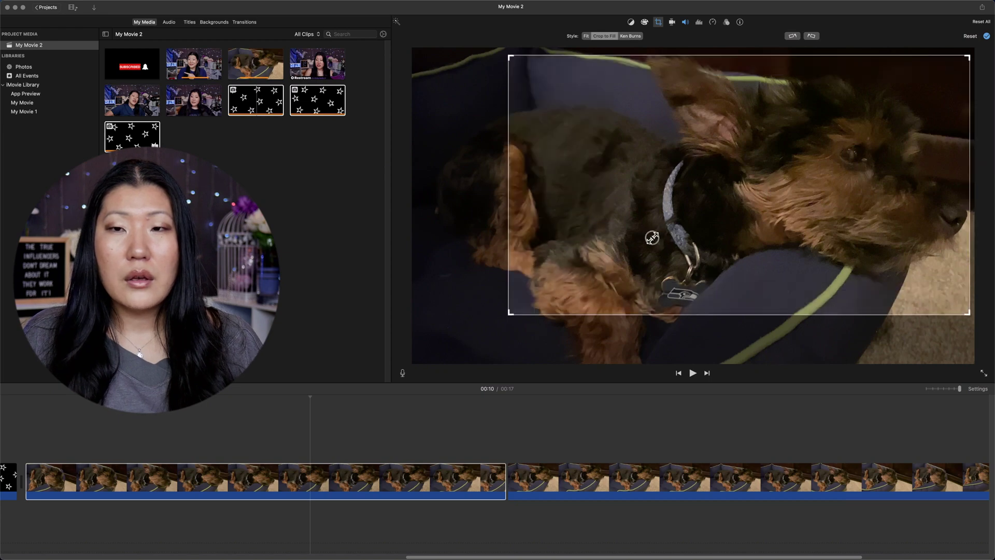
pyautogui.click(67, 469)
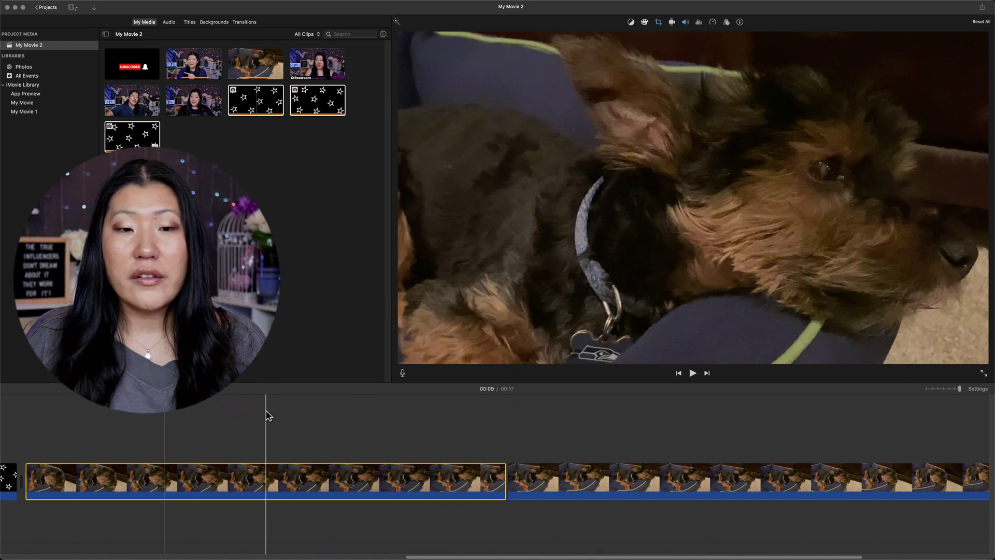
# Copy the cropped first dog segment, paste its crop adjustment onto the second dog segment, and check the crop frame there.
pyautogui.click(247, 483)
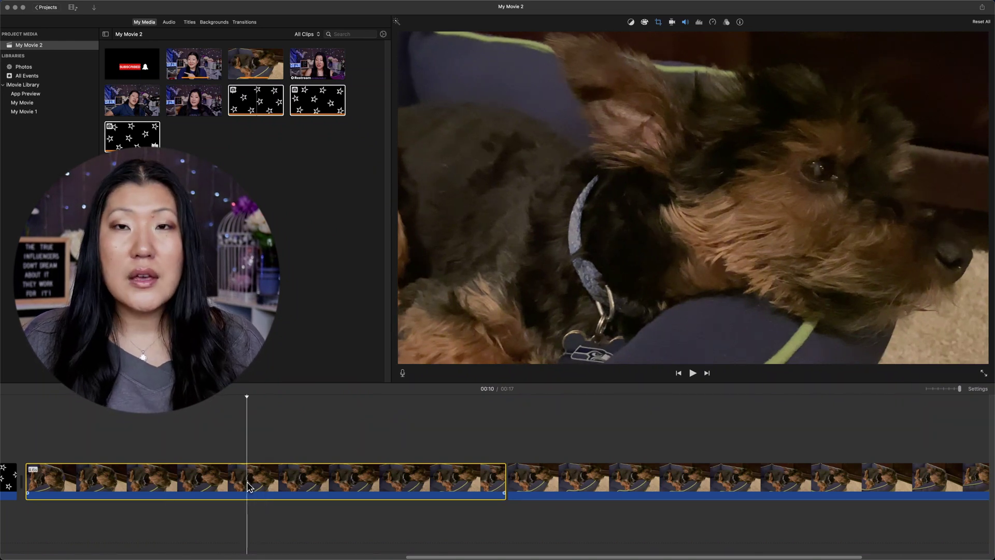
pyautogui.click(693, 482)
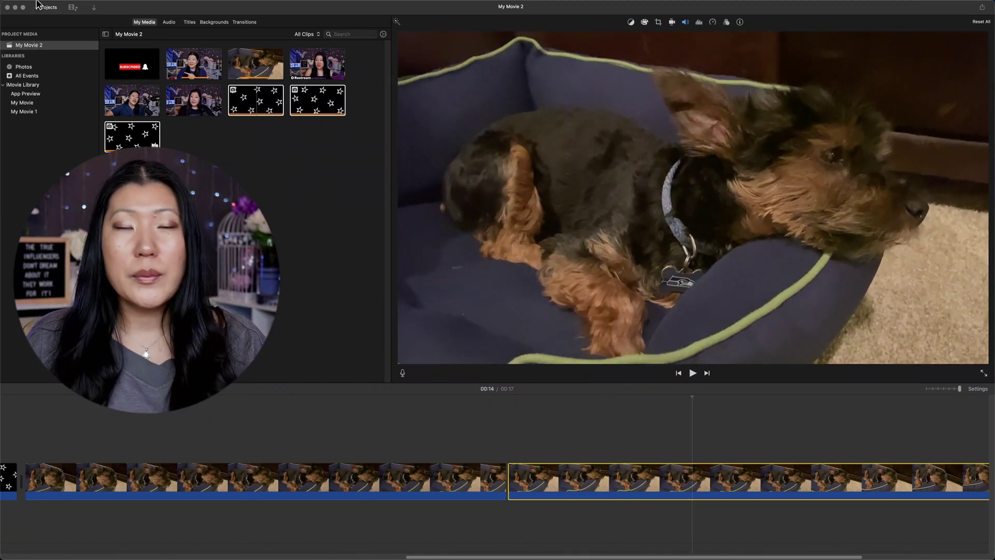
pyautogui.click(72, 7)
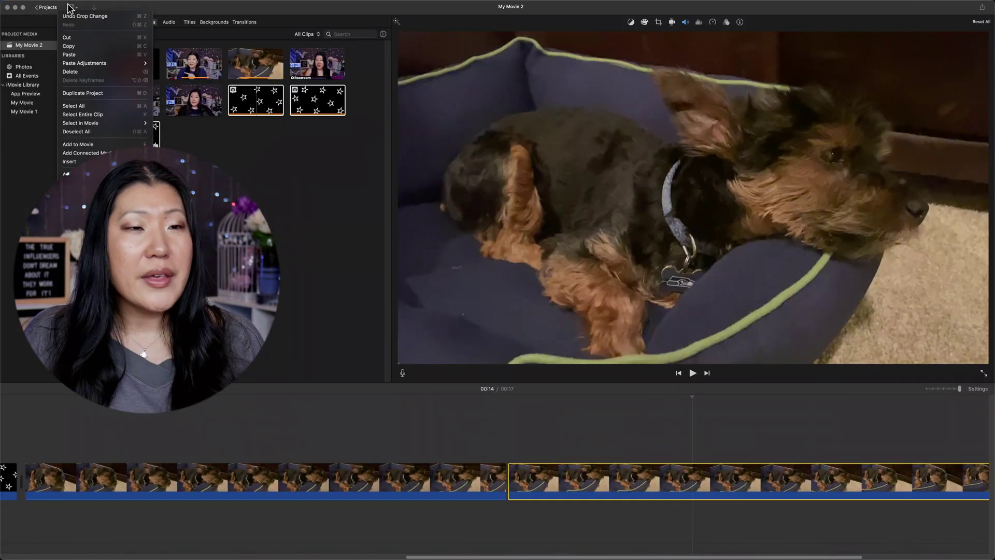
pyautogui.moveTo(76, 9)
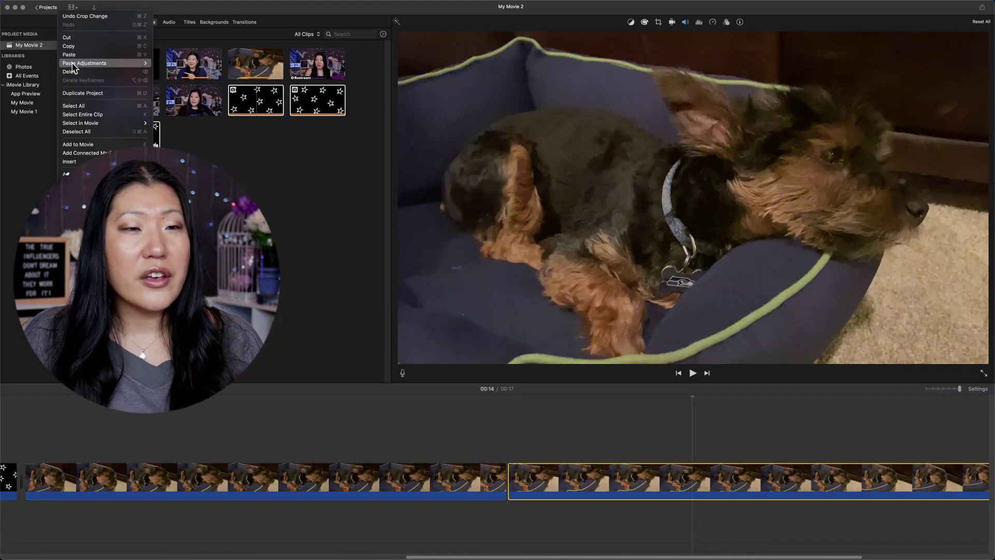
pyautogui.moveTo(145, 64)
pyautogui.click(181, 64)
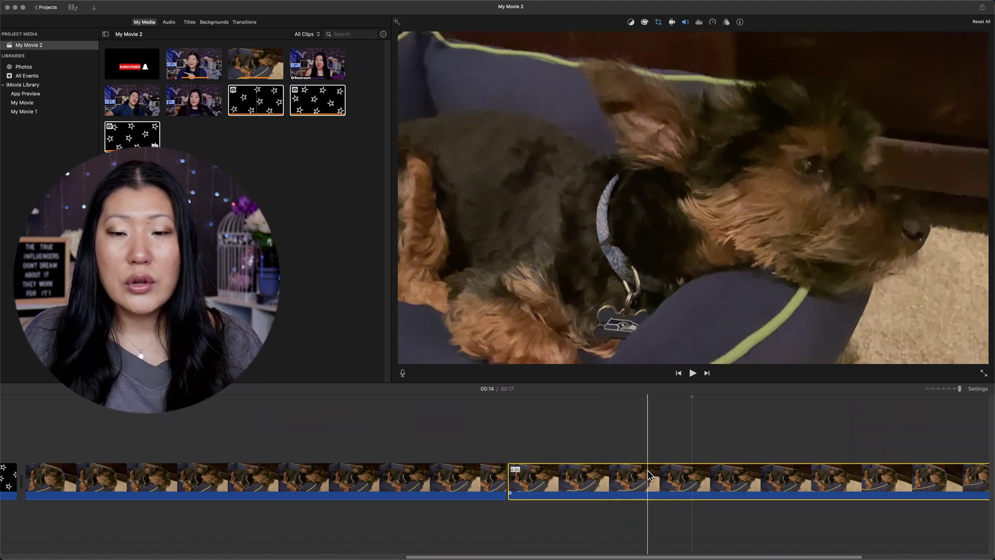
pyautogui.click(659, 23)
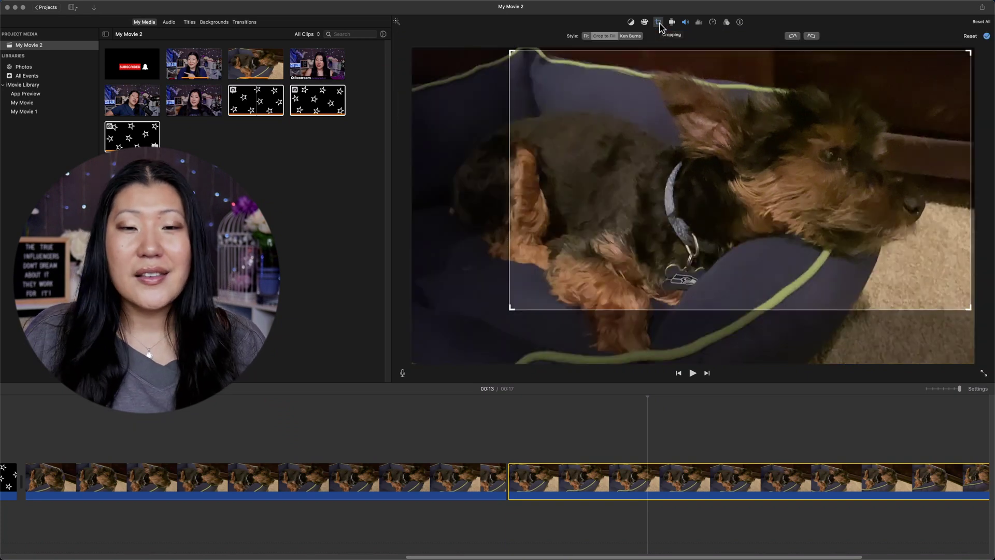
# Check the crop frame on the first dog segment and play the movie to review the cropped footage.
pyautogui.click(388, 469)
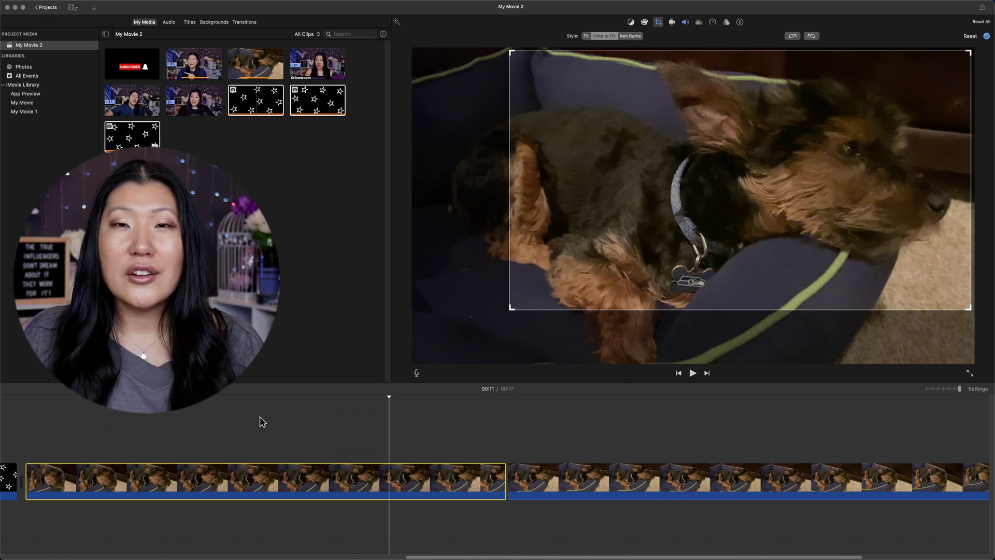
pyautogui.hscroll(-8, 264, 422)
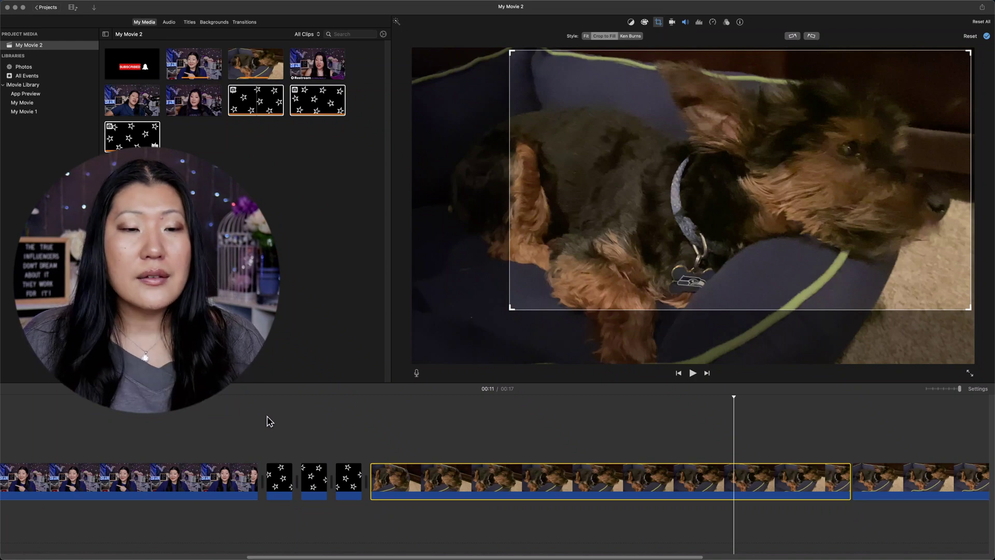
pyautogui.click(188, 421)
pyautogui.press('space')
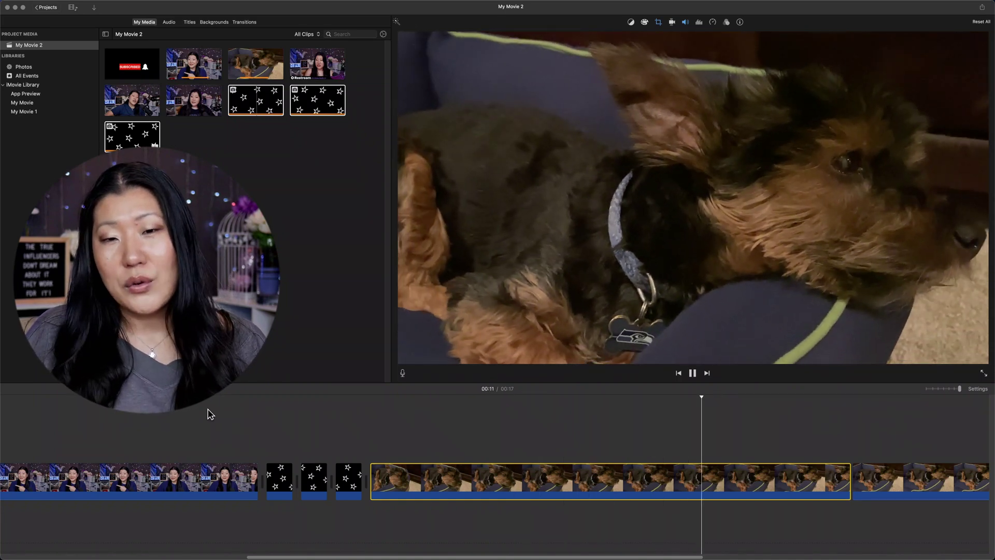
# Select a range in the later part of the second dog segment, set its speed to Fast at 2x, and play the result.
pyautogui.hscroll(10, 270, 415)
pyautogui.click(387, 477)
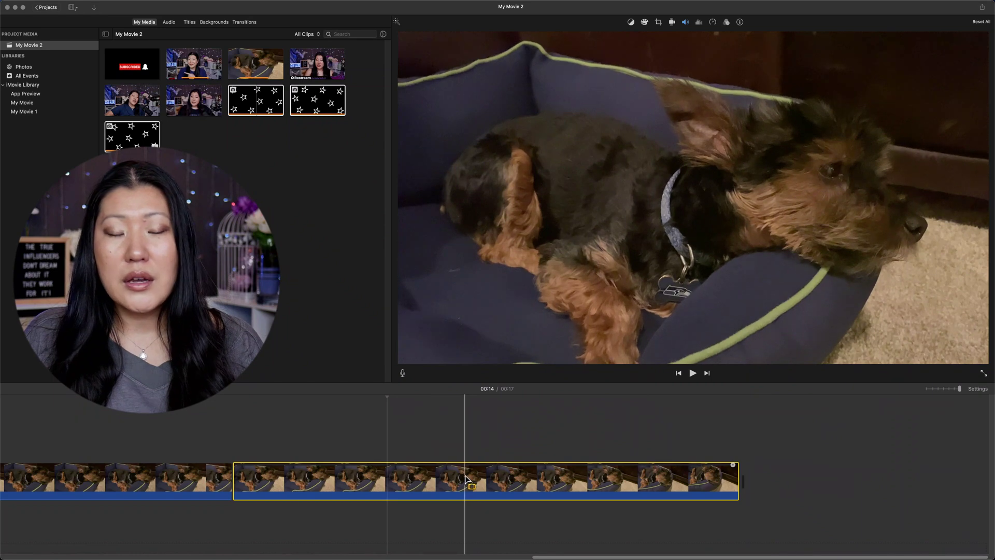
pyautogui.moveTo(466, 479); pyautogui.dragTo(689, 473)
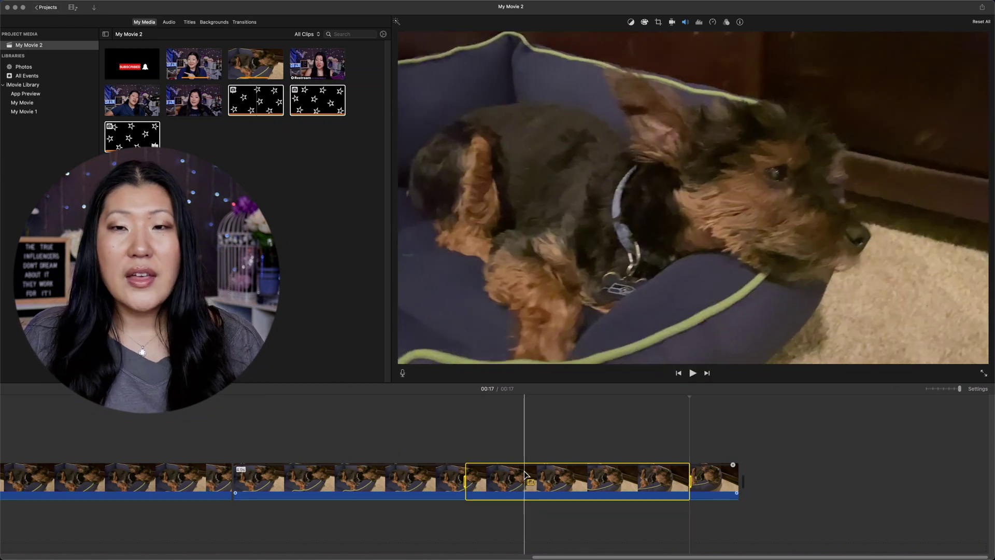
pyautogui.click(713, 22)
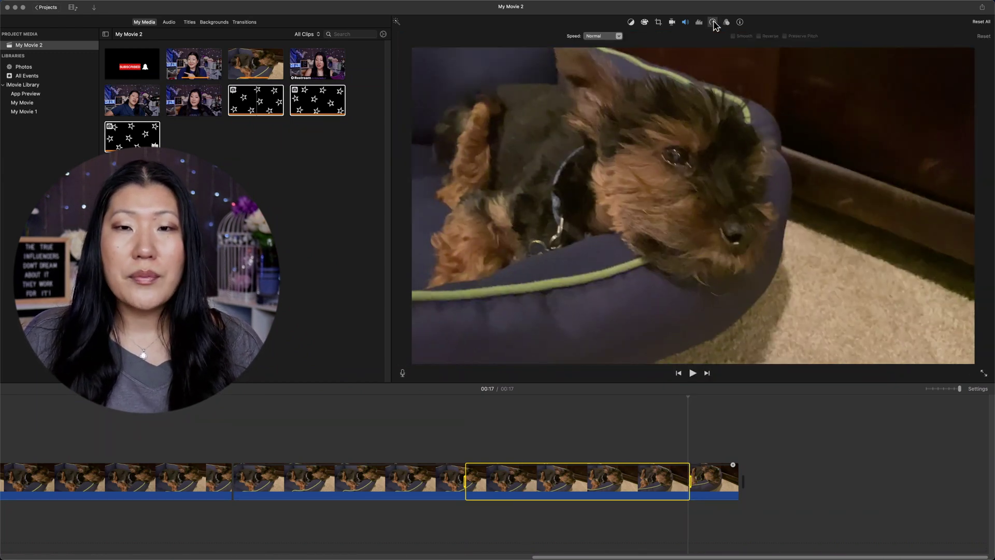
pyautogui.click(618, 36)
pyautogui.click(597, 61)
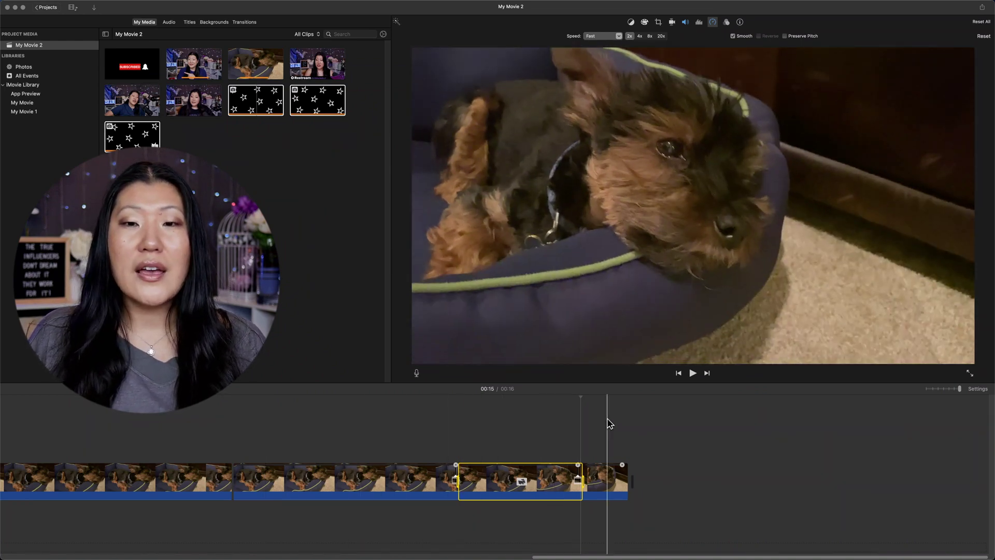
pyautogui.click(347, 424)
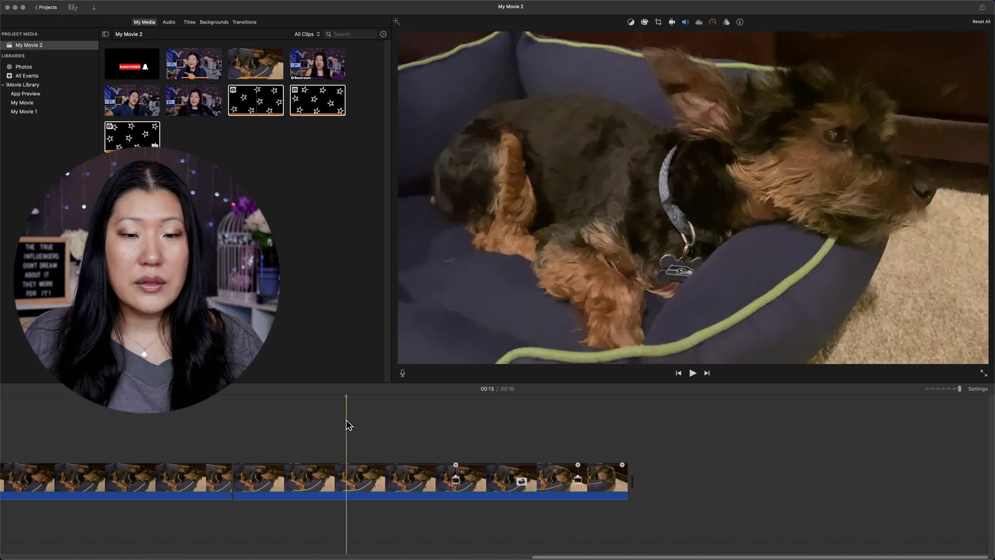
pyautogui.press('space')
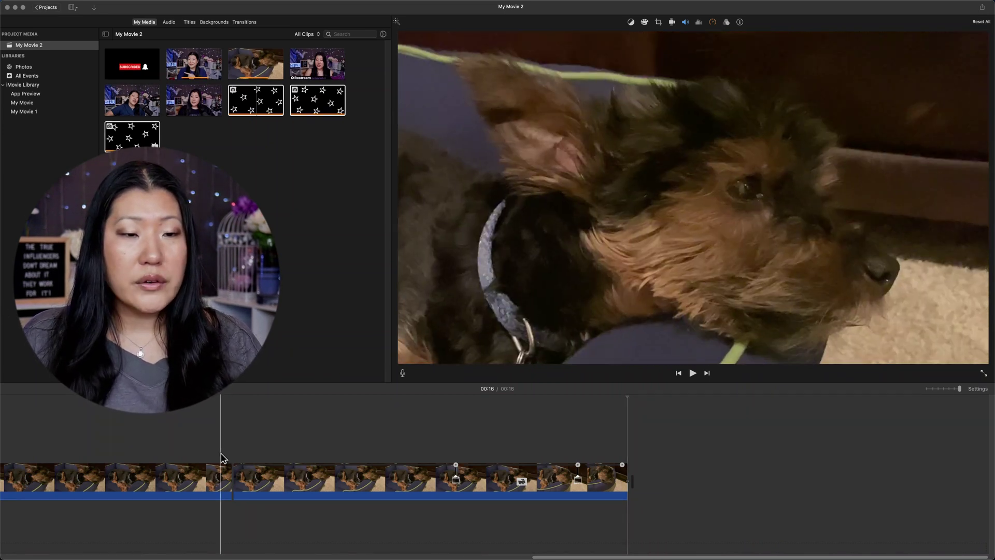
# Overlay the subscribe button animation above the talking-head clip, starting about one second into the movie.
pyautogui.hscroll(-10, 223, 459)
pyautogui.hscroll(-5, 223, 459)
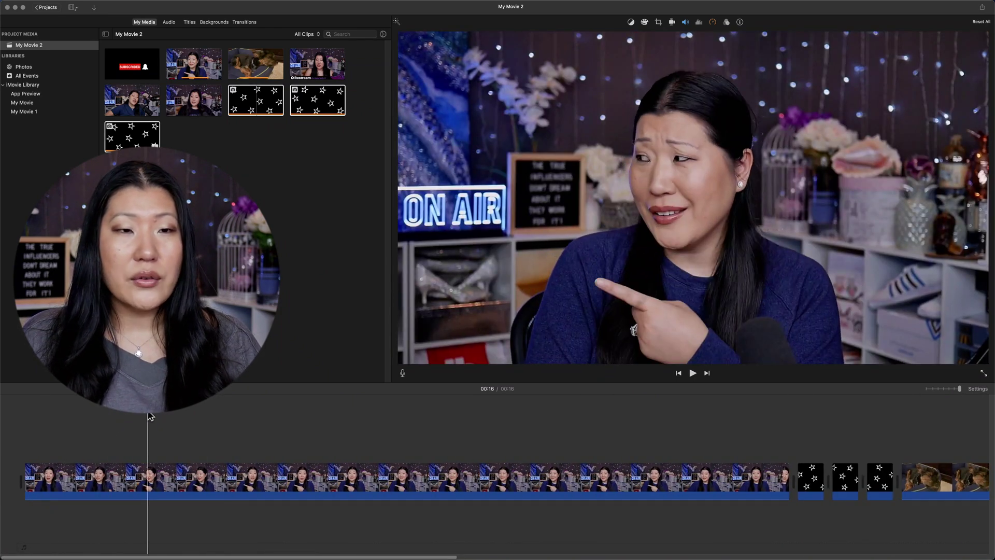
pyautogui.click(148, 457)
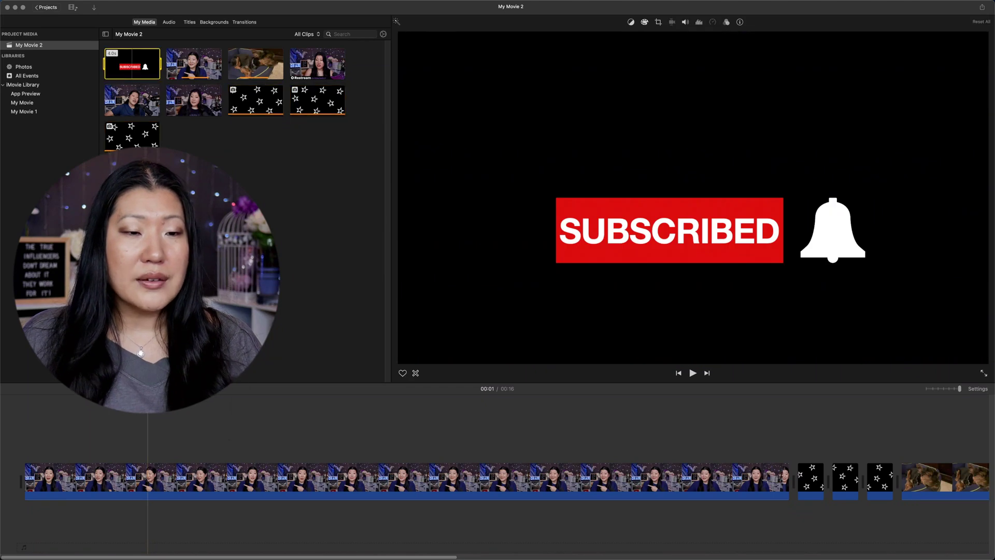
pyautogui.moveTo(134, 66); pyautogui.dragTo(145, 412)
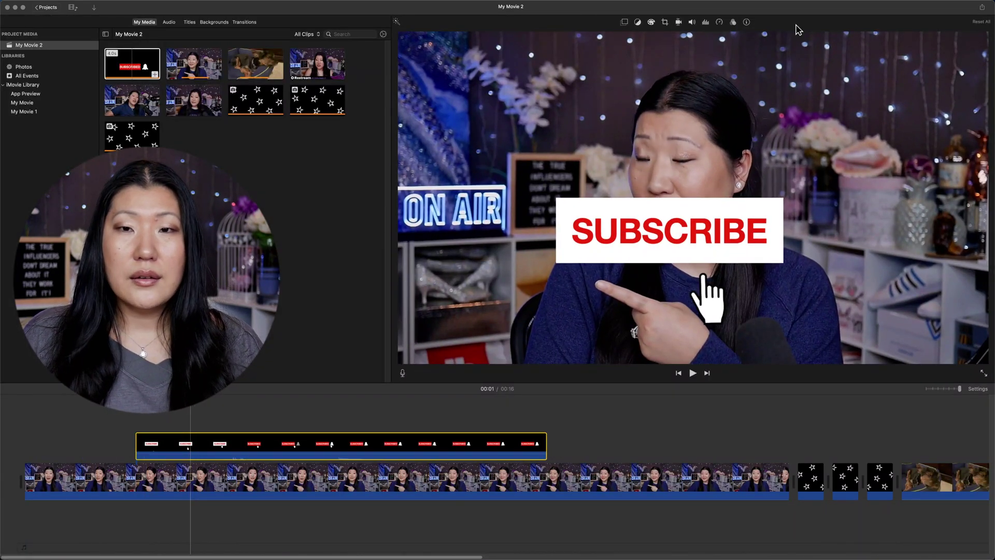
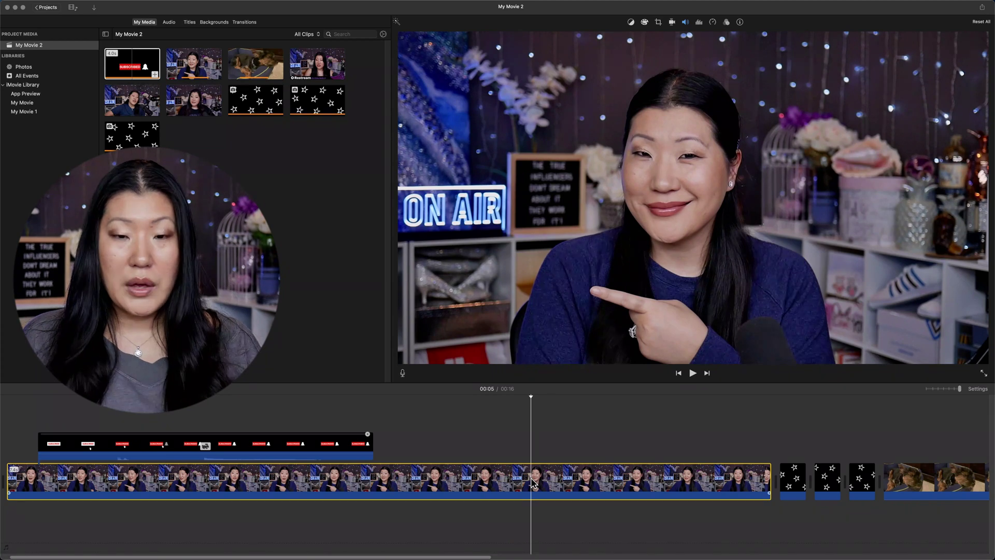
# Split the talking-head clip near 00:05, delete the part after the split, and trim the remaining clip's end slightly.
pyautogui.press('super+b')
pyautogui.press('Delete')
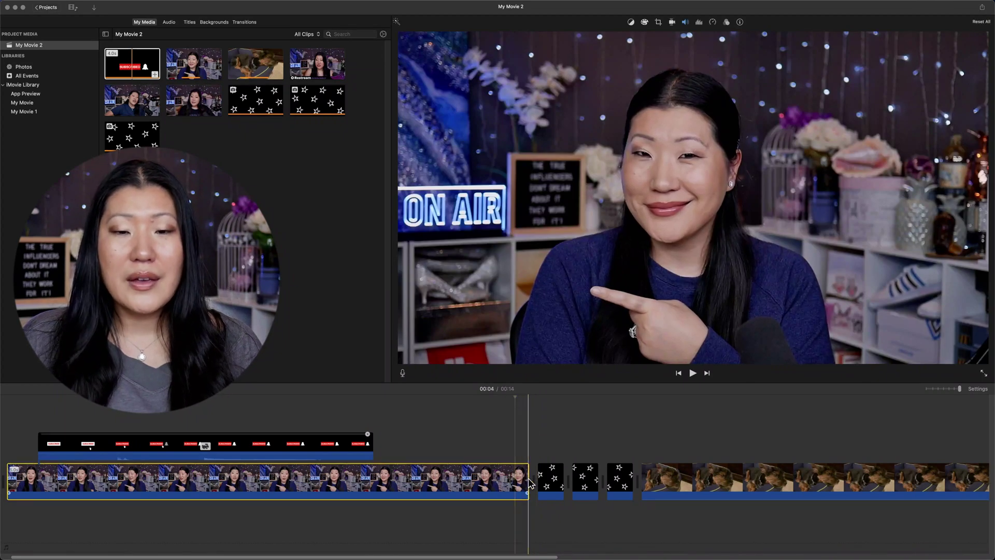
pyautogui.moveTo(528, 482)
pyautogui.mouseDown()
pyautogui.moveTo(465, 481)
pyautogui.moveTo(513, 483)
pyautogui.mouseUp()
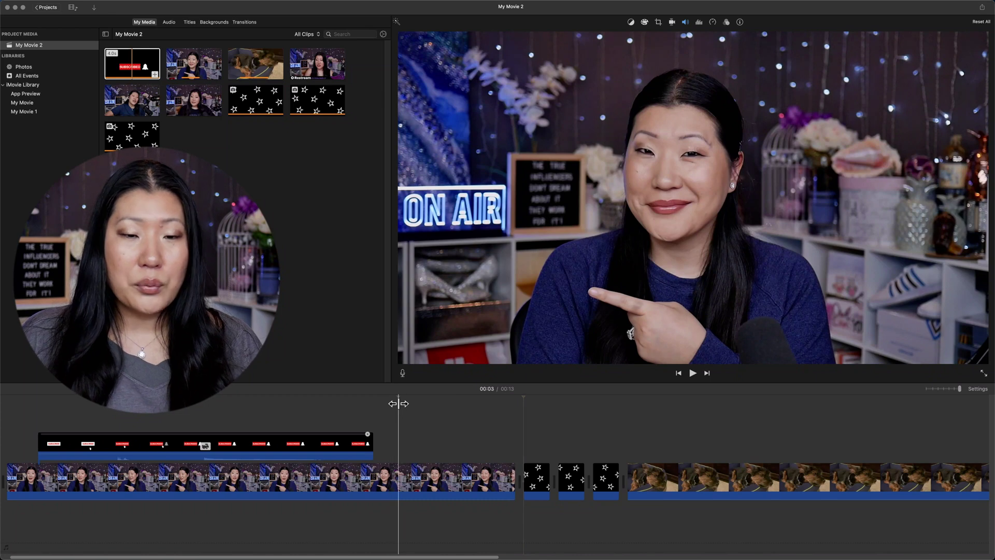
# Try cutting a short section between 00:03 and 00:04 out of the talking-head clip, and undo the cuts.
pyautogui.click(401, 483)
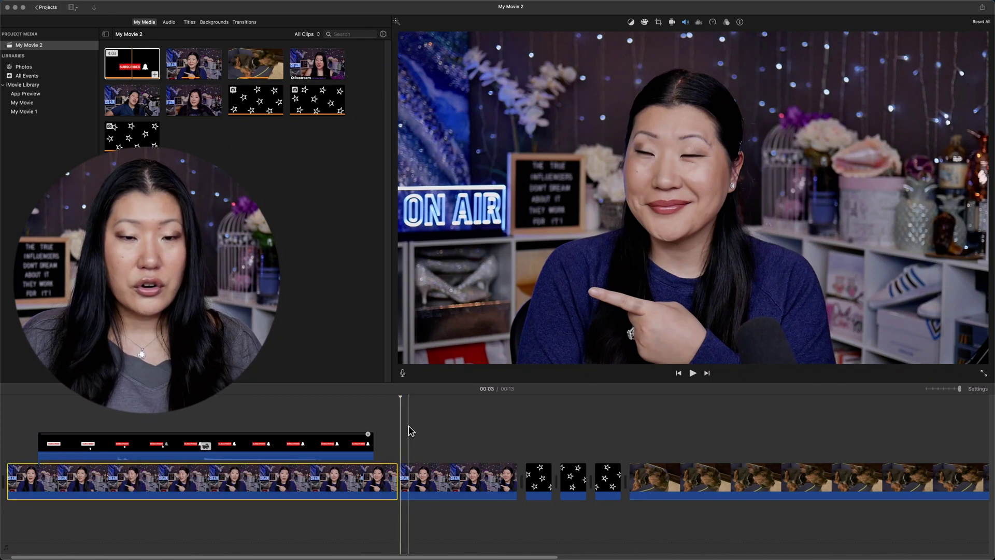
pyautogui.press('super+b')
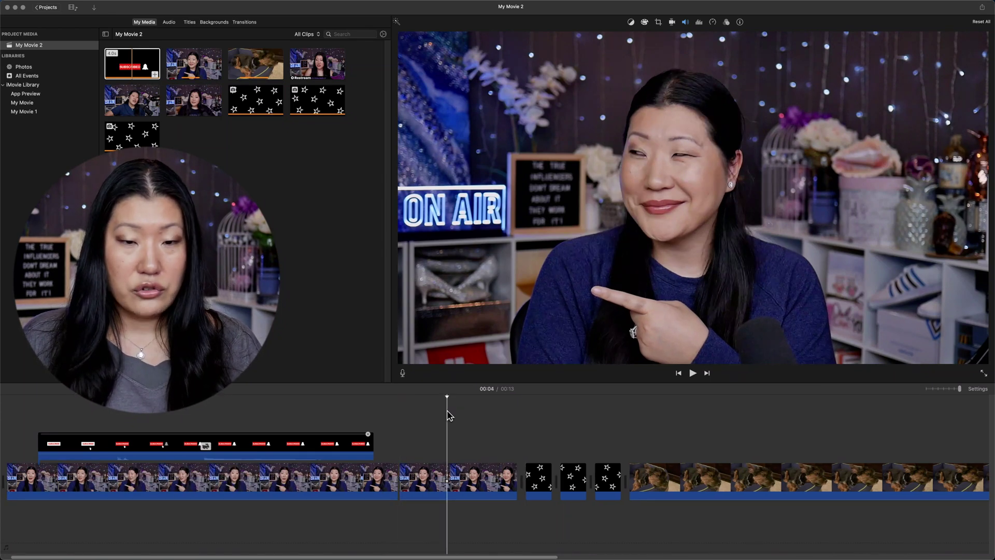
pyautogui.press('super+b')
pyautogui.click(427, 476)
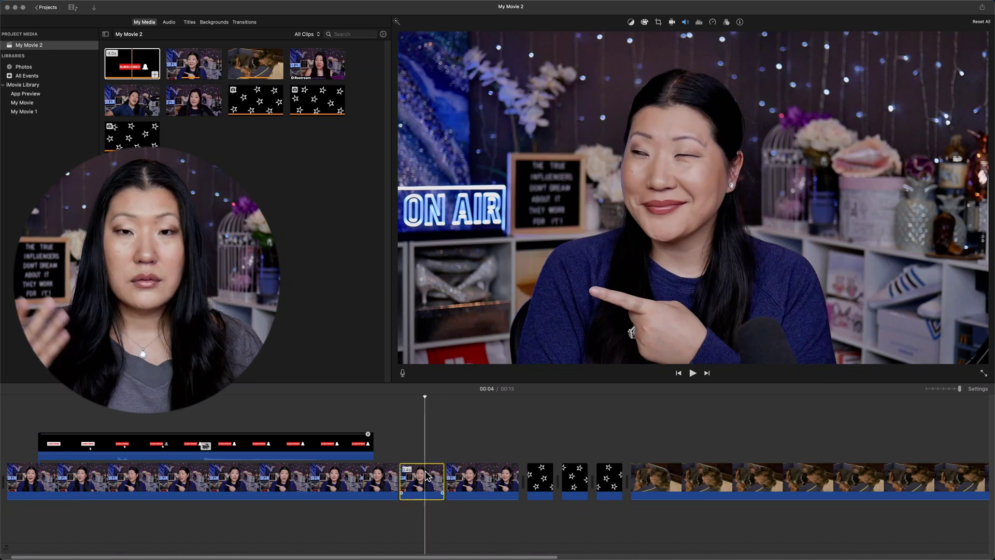
pyautogui.press('Delete')
pyautogui.press('super+z')
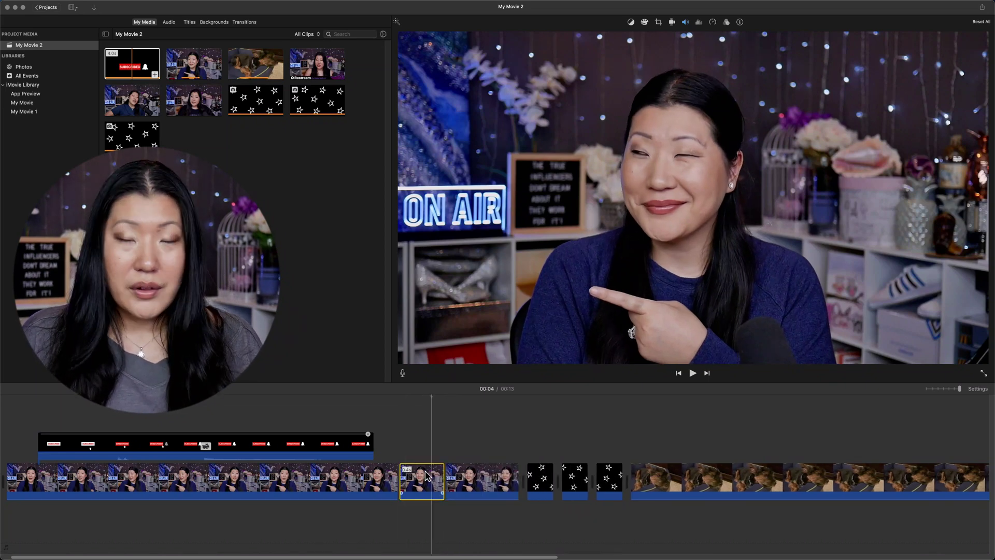
pyautogui.press('Delete')
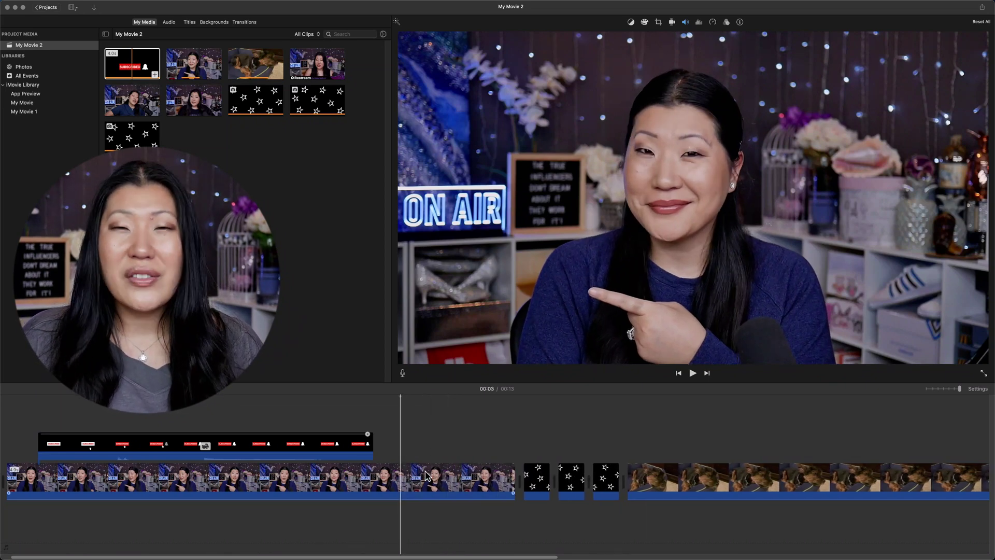
# Trim a little more off the end of the talking-head clip and play the movie through the star transition.
pyautogui.click(440, 478)
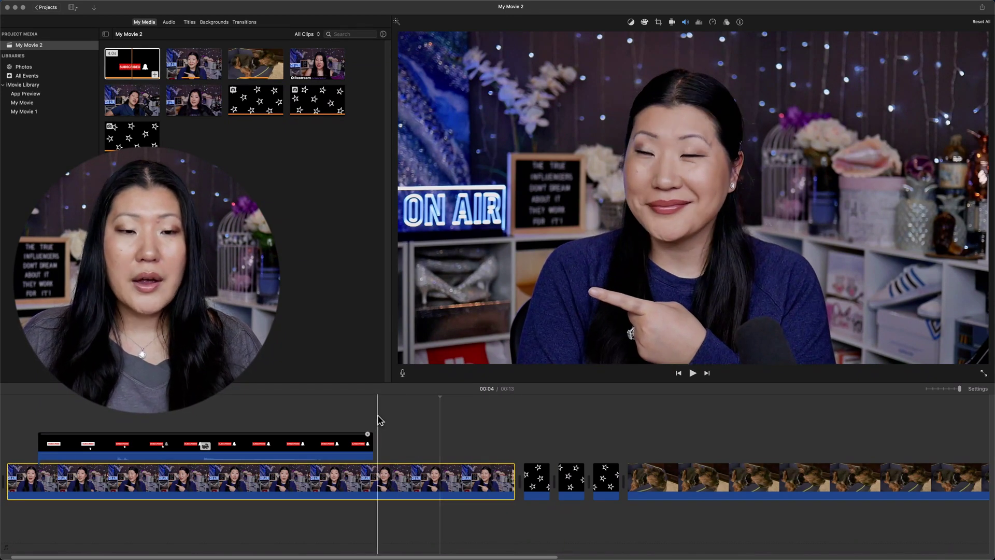
pyautogui.click(472, 434)
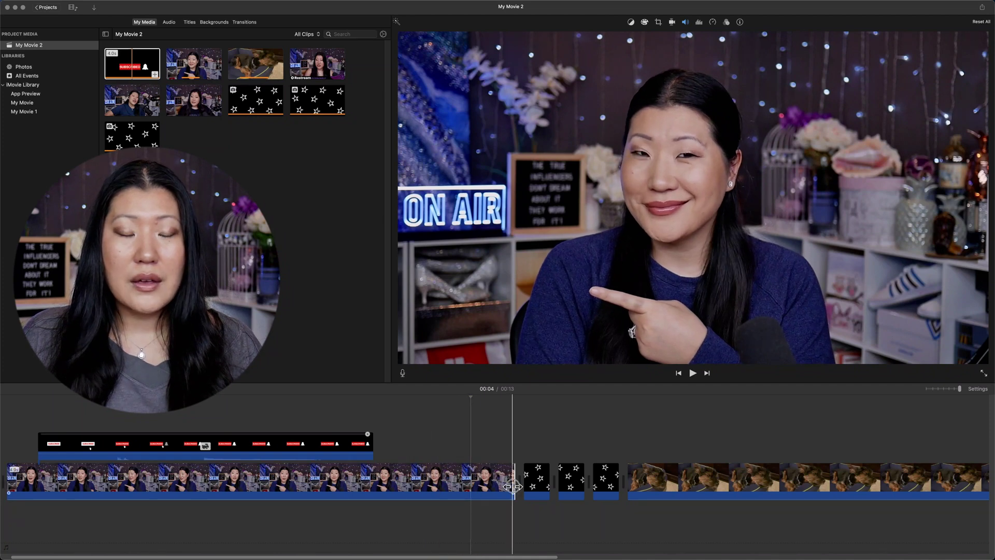
pyautogui.moveTo(514, 487); pyautogui.dragTo(491, 486)
pyautogui.press('space')
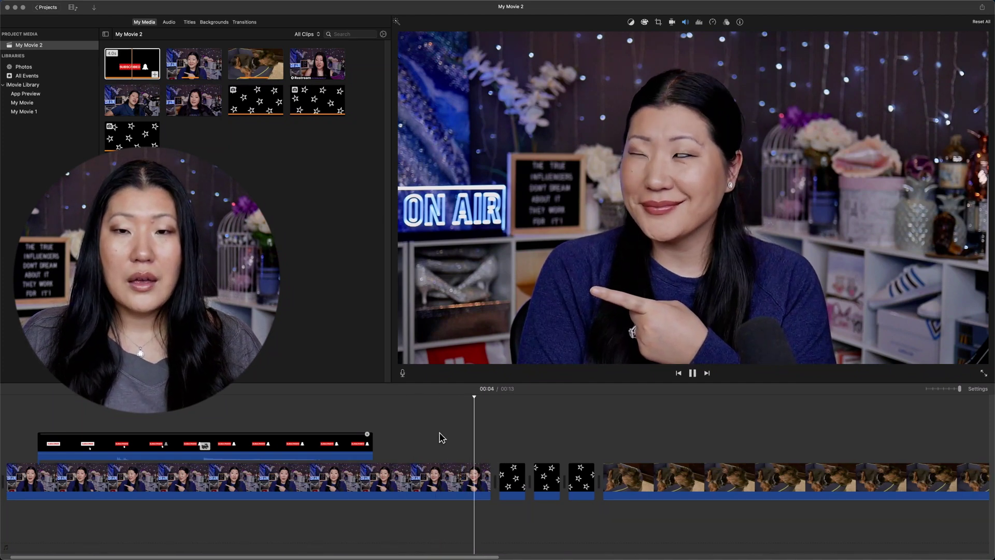
pyautogui.press('space')
# Play through the dog segments and delete the cropped first one from the timeline.
pyautogui.hscroll(3, 441, 438)
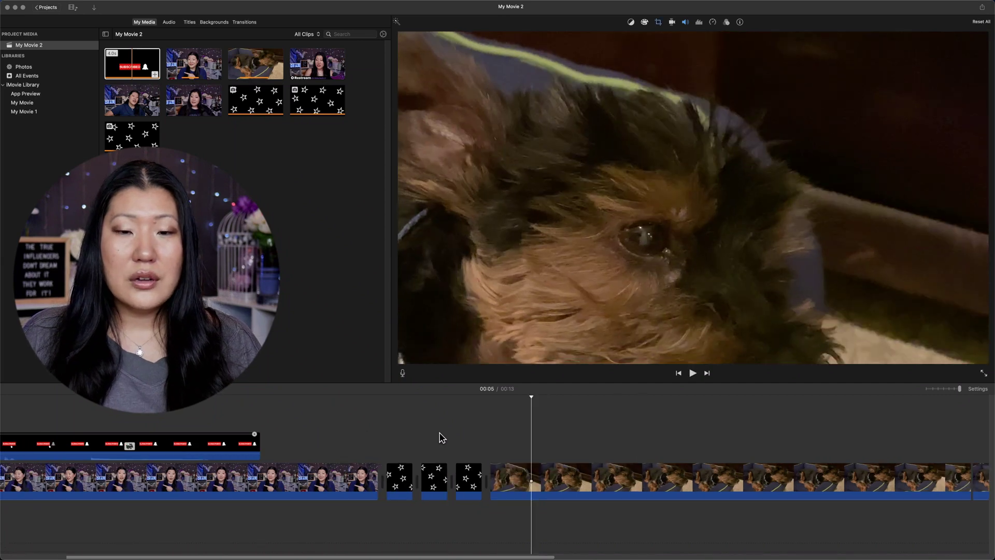
pyautogui.hscroll(4, 440, 438)
pyautogui.press('space')
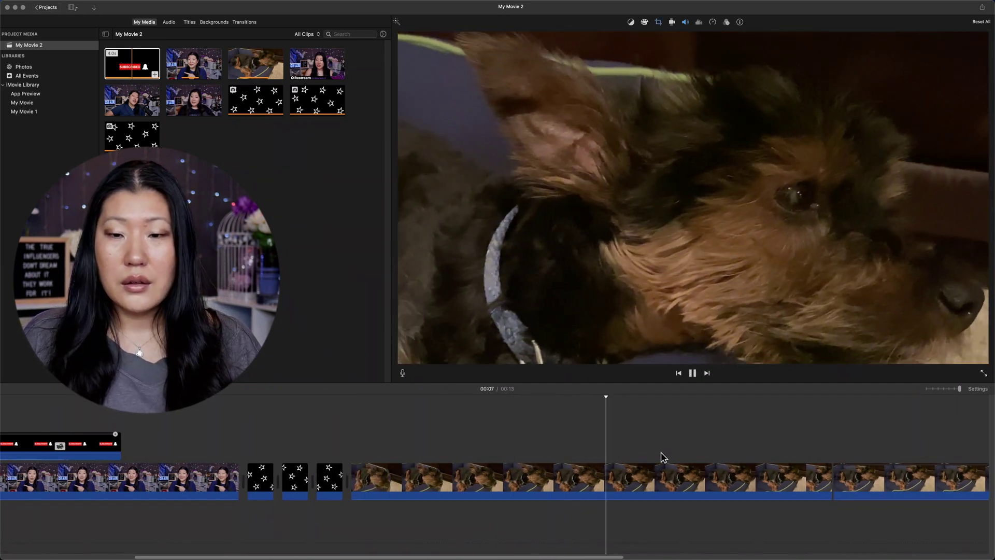
pyautogui.hscroll(8, 664, 456)
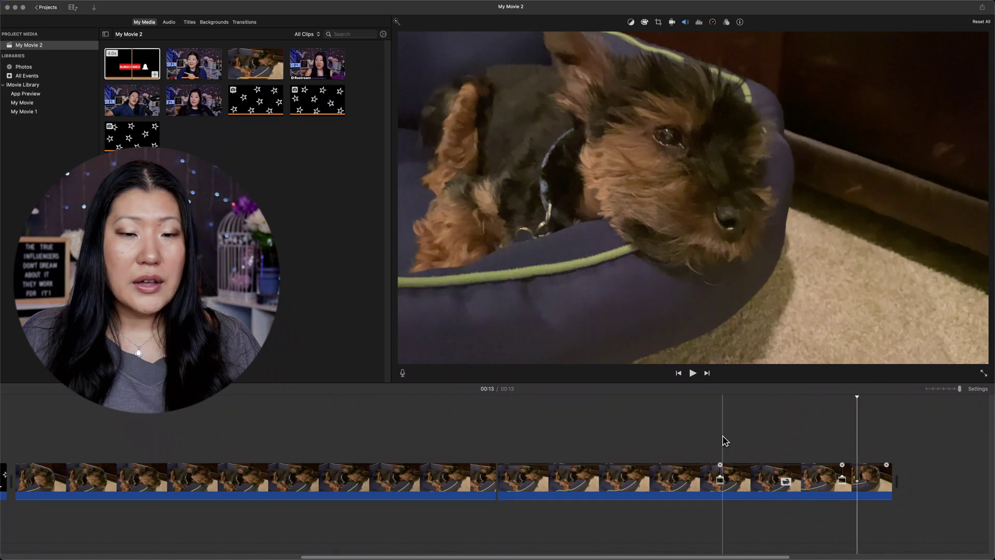
pyautogui.click(411, 478)
pyautogui.press('Delete')
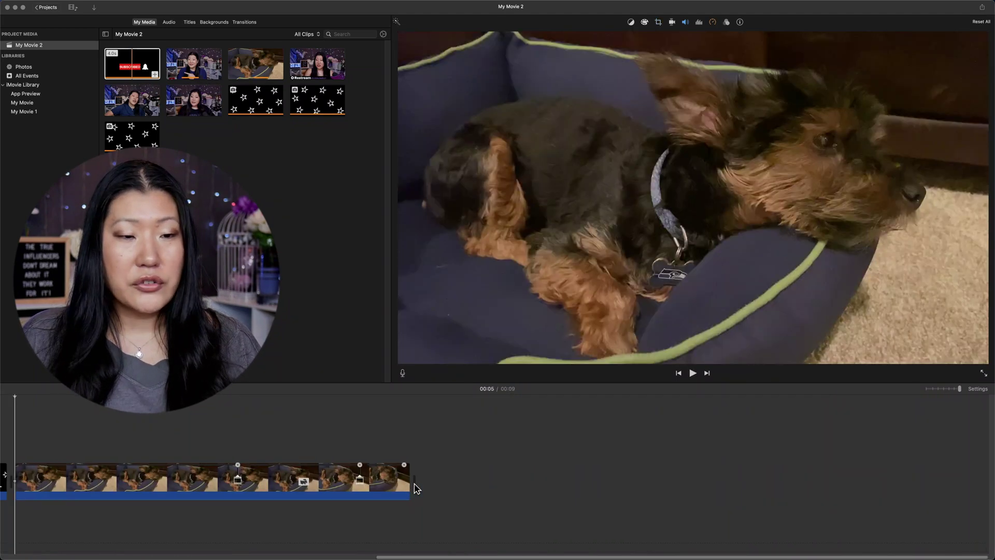
# Play the remaining dog clip to its end and replay the movie from the beginning.
pyautogui.hscroll(-5, 416, 489)
pyautogui.press('space')
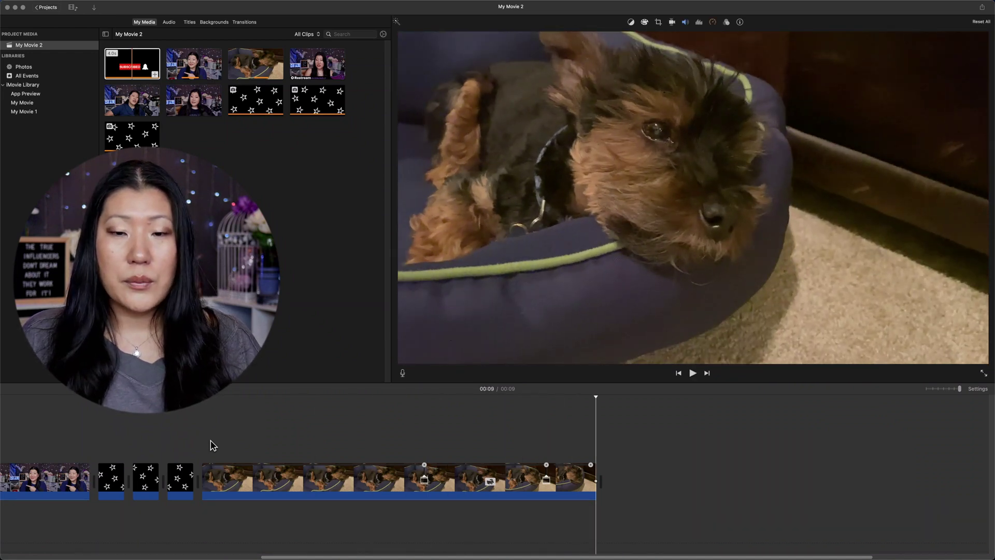
pyautogui.press('space')
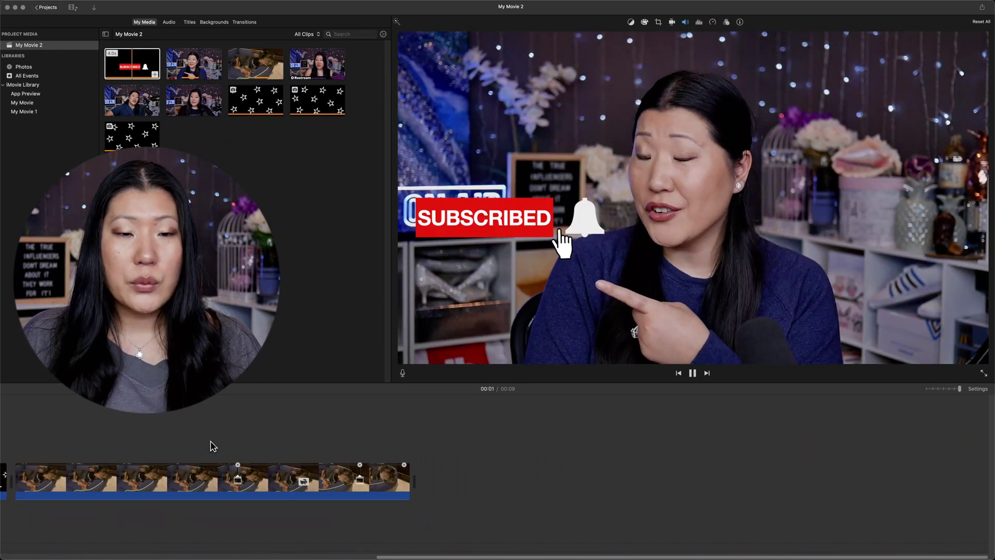
# Add the Retro background to the main track between the last star image and the dog clip.
pyautogui.click(465, 477)
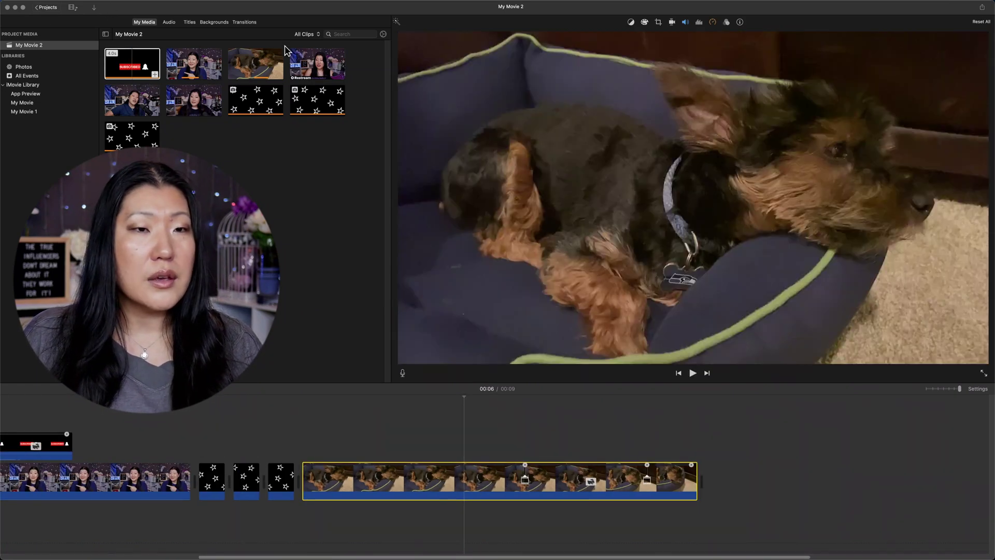
pyautogui.click(222, 23)
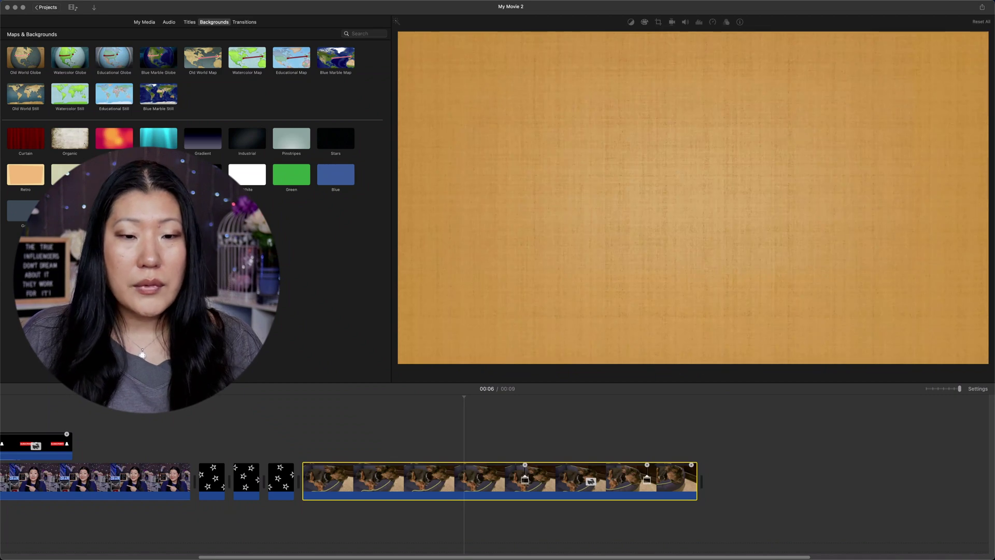
pyautogui.moveTo(25, 174); pyautogui.dragTo(306, 521)
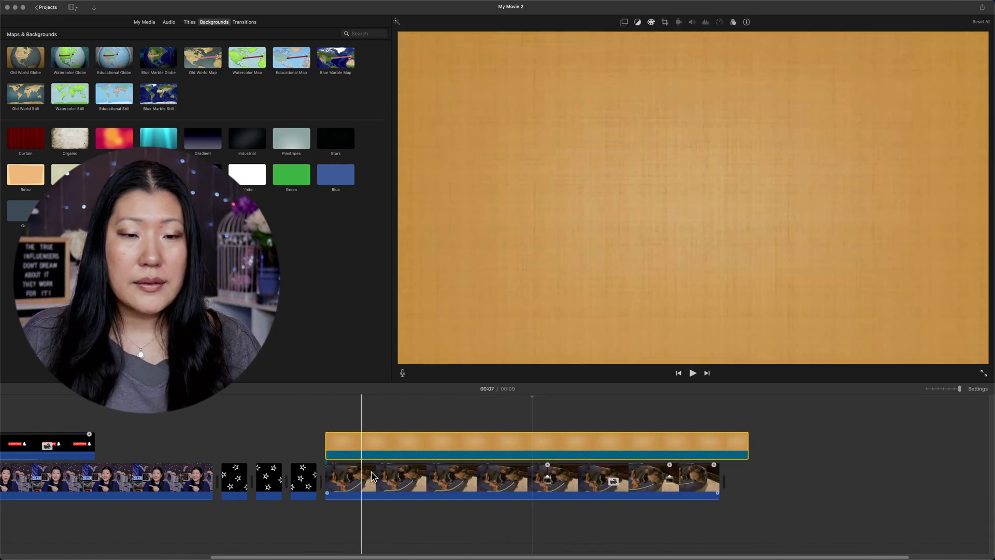
pyautogui.moveTo(403, 455); pyautogui.dragTo(384, 491)
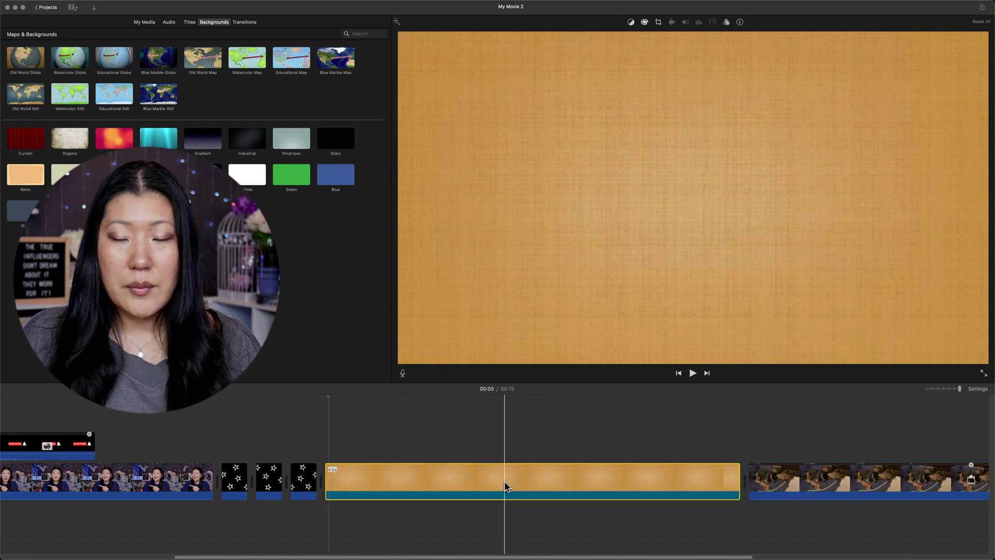
# Move the dog clip above the Retro background as an overlay and trim the background's end to match the dog clip.
pyautogui.moveTo(876, 483); pyautogui.dragTo(455, 441)
pyautogui.moveTo(742, 487); pyautogui.dragTo(722, 485)
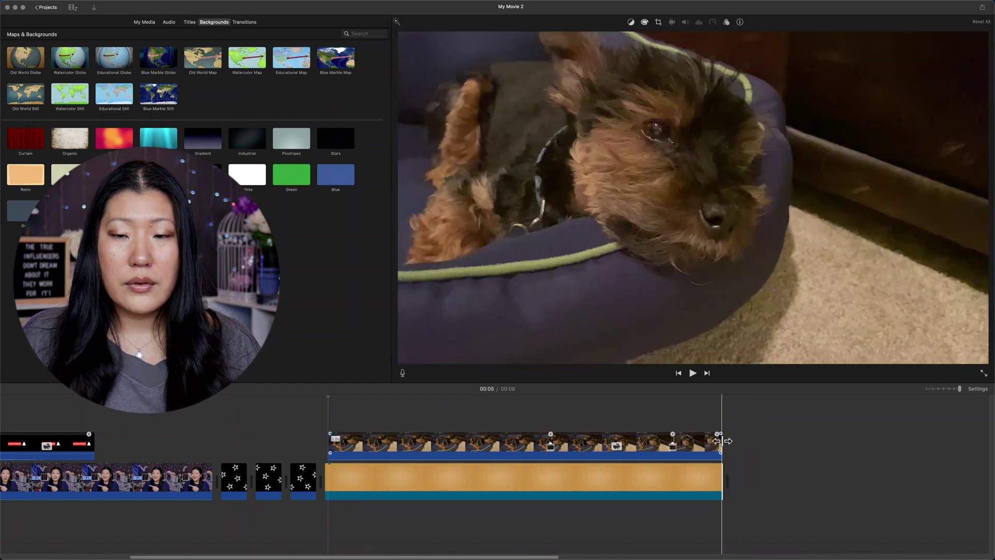
pyautogui.click(468, 426)
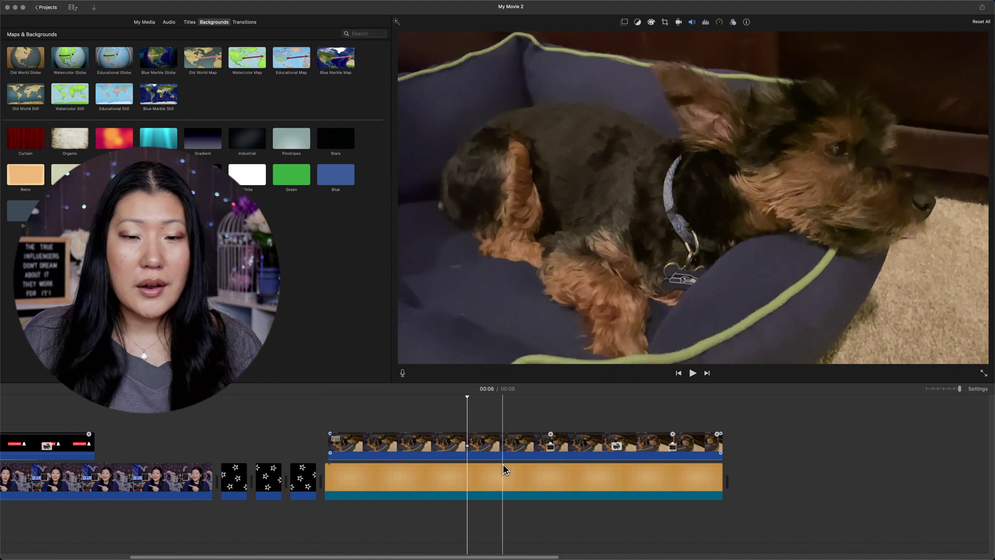
# Set the dog overlay clip above the Retro background to Picture in Picture.
pyautogui.click(484, 445)
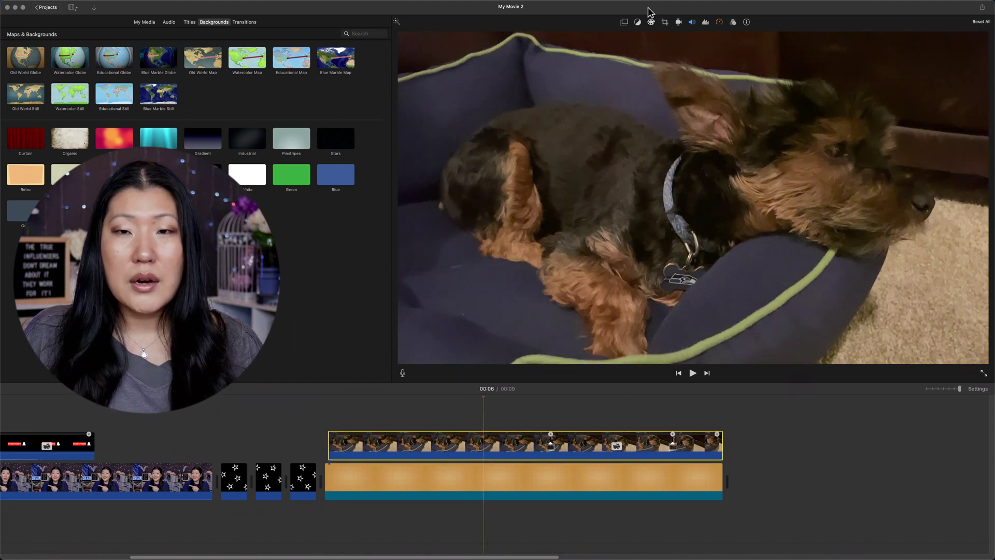
pyautogui.click(624, 22)
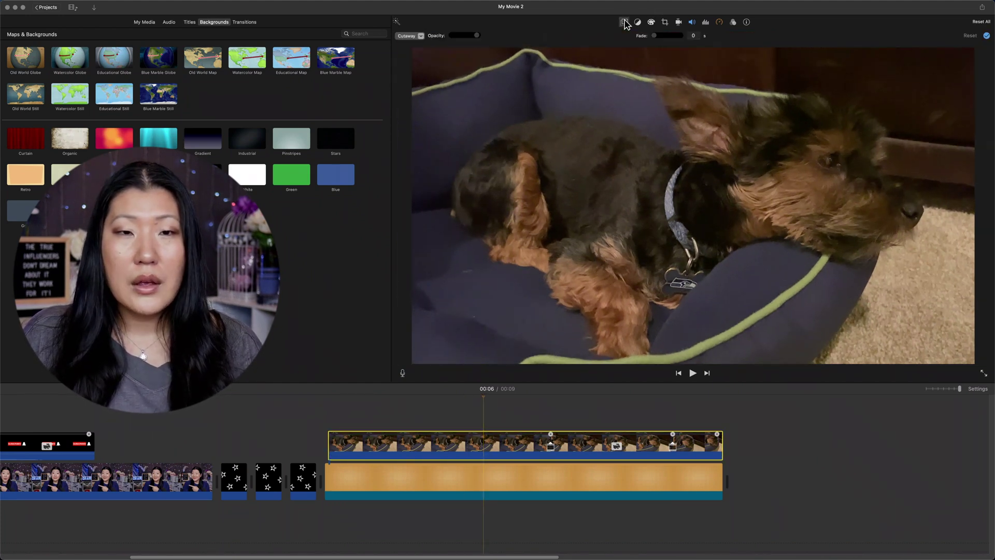
pyautogui.click(422, 36)
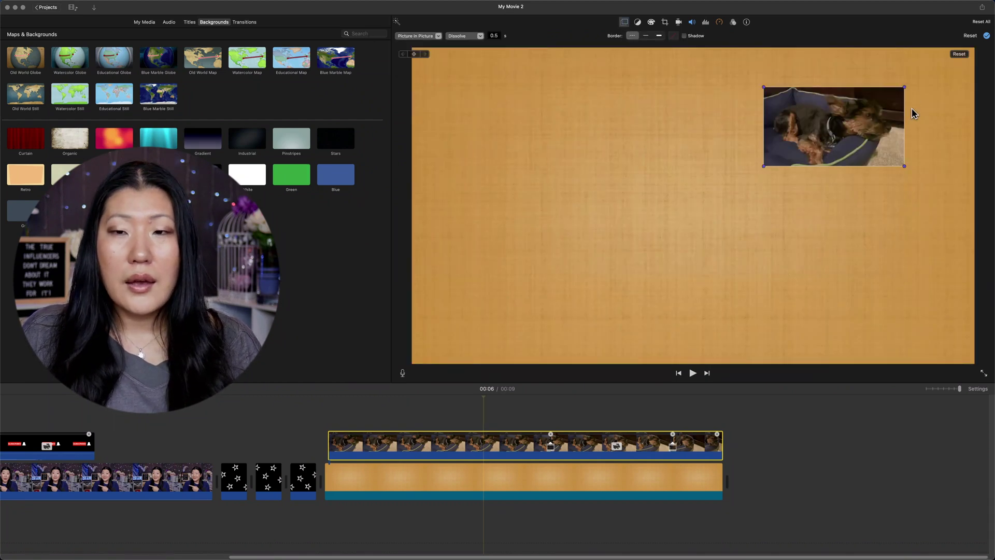
# Enlarge the dog picture-in-picture to nearly fill the frame and center it, leaving an even border of Retro background.
pyautogui.moveTo(765, 166); pyautogui.dragTo(434, 279)
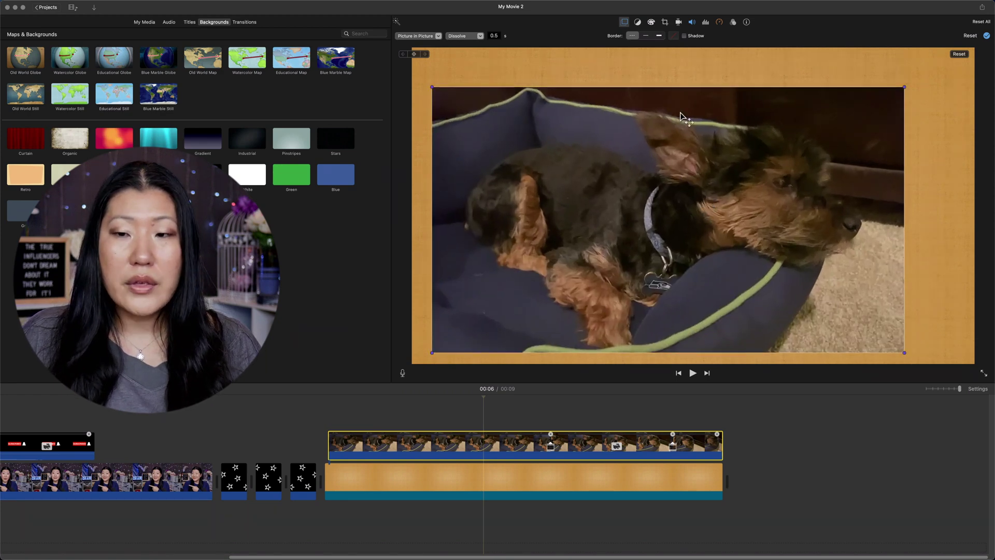
pyautogui.moveTo(748, 260); pyautogui.dragTo(776, 247)
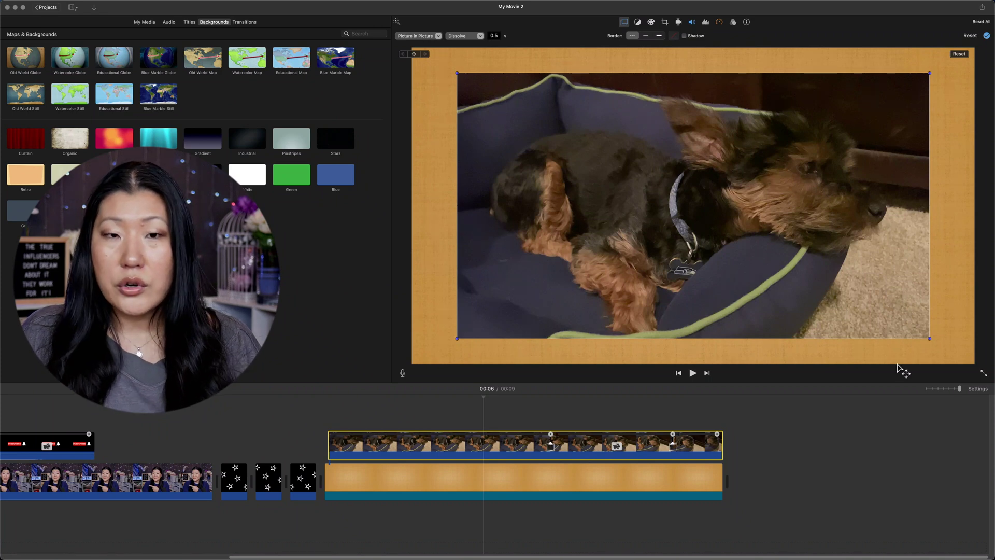
pyautogui.moveTo(930, 339); pyautogui.dragTo(968, 360)
pyautogui.moveTo(755, 233); pyautogui.dragTo(737, 222)
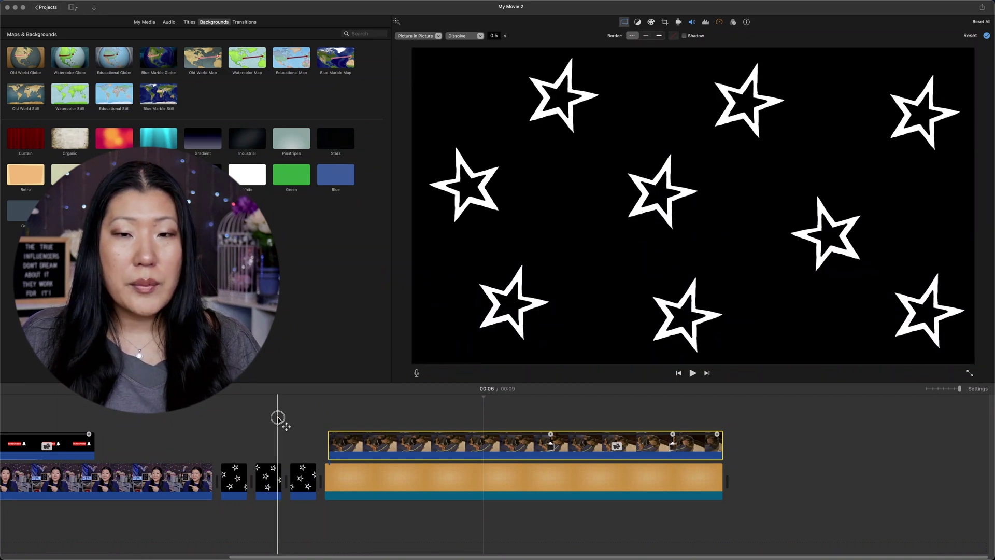
# Play the movie from the star images through the end of the framed dog clip.
pyautogui.click(278, 417)
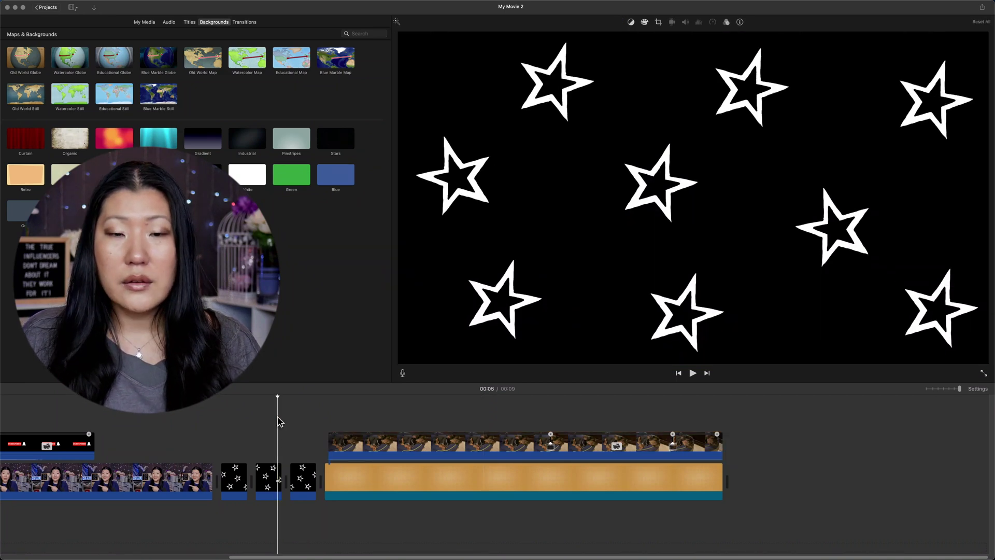
pyautogui.press('space')
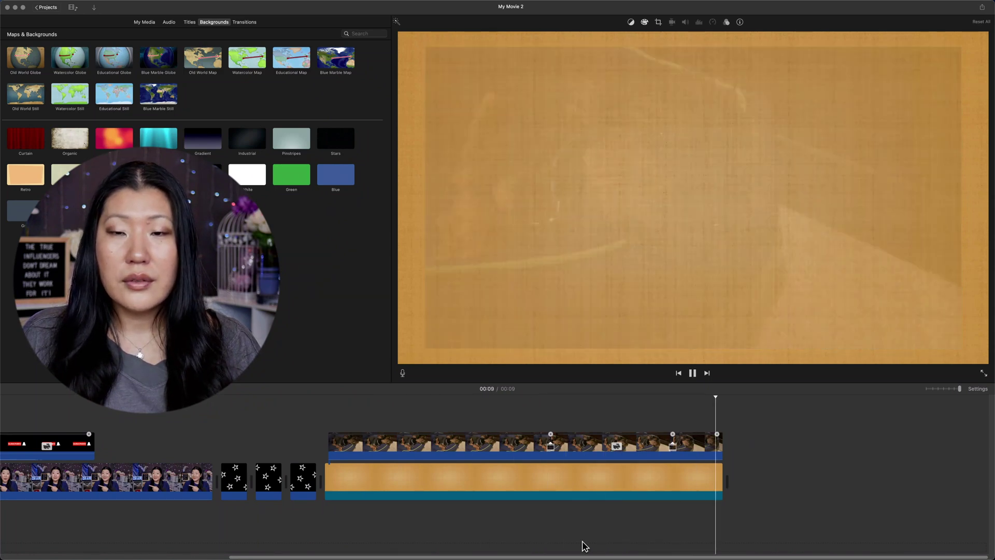
pyautogui.press('space')
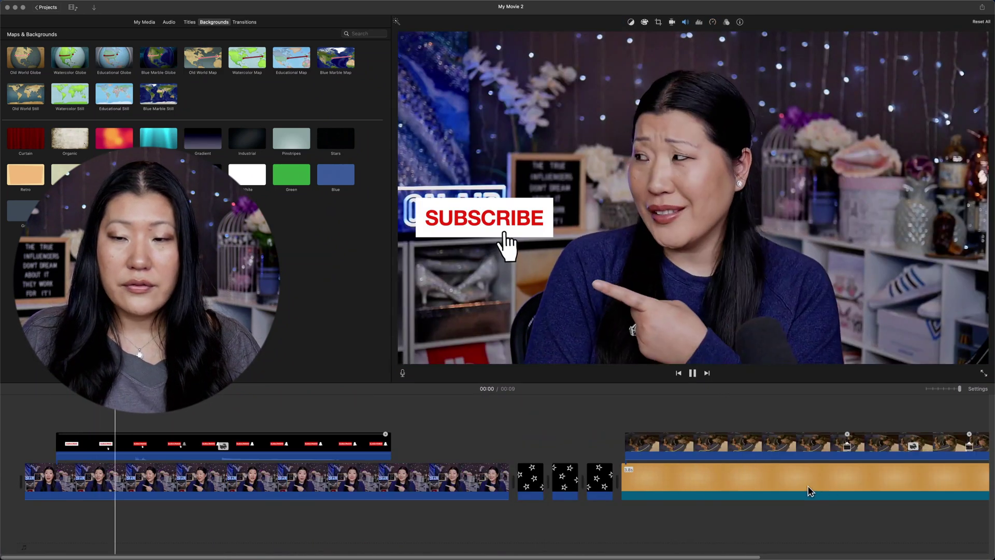
# Align the dog overlay with the start of the Retro background and trim the background's end to match the clip.
pyautogui.hscroll(6, 806, 489)
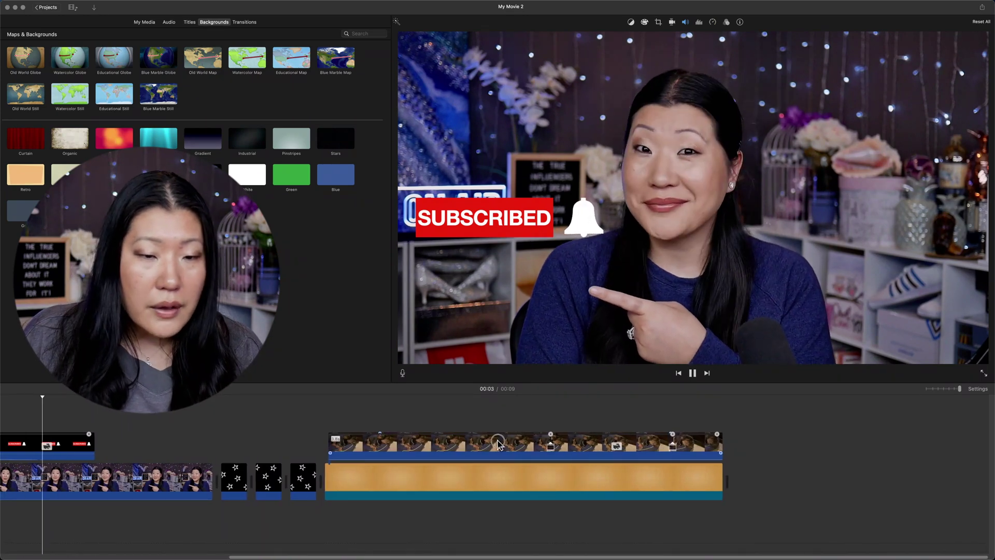
pyautogui.moveTo(516, 441); pyautogui.dragTo(512, 441)
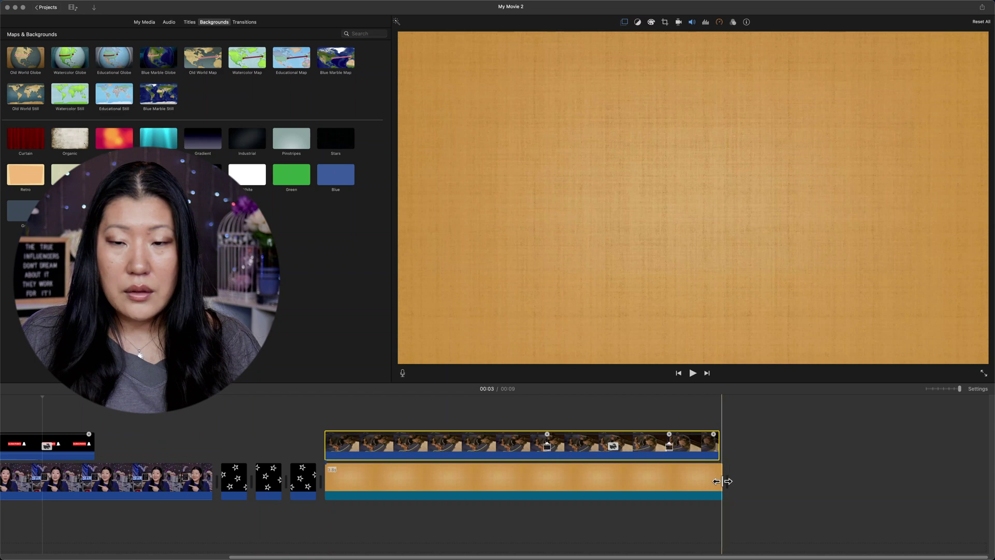
pyautogui.moveTo(722, 477); pyautogui.dragTo(706, 477)
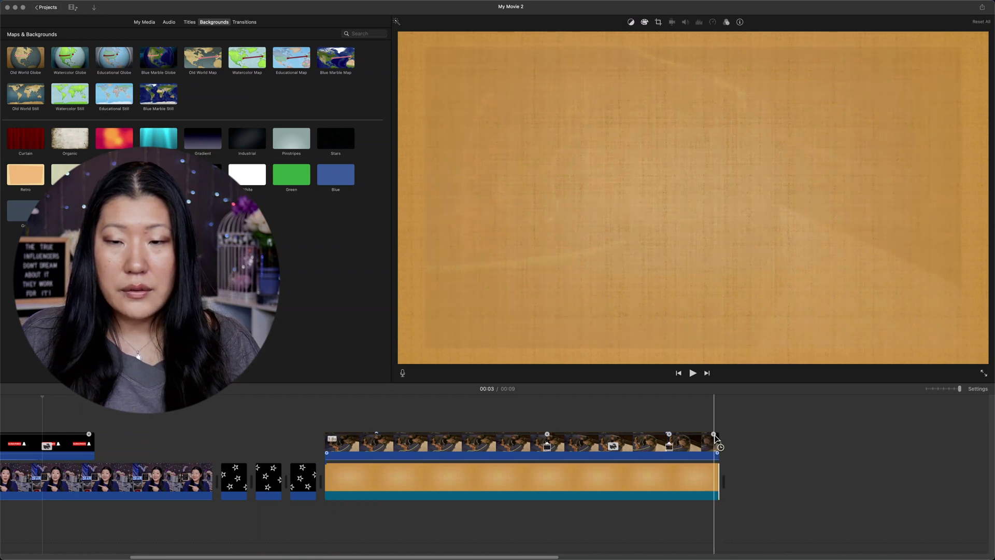
# Remove the dog overlay's opening dissolve by moving its fade handle to the clip's start, and play the result.
pyautogui.click(715, 439)
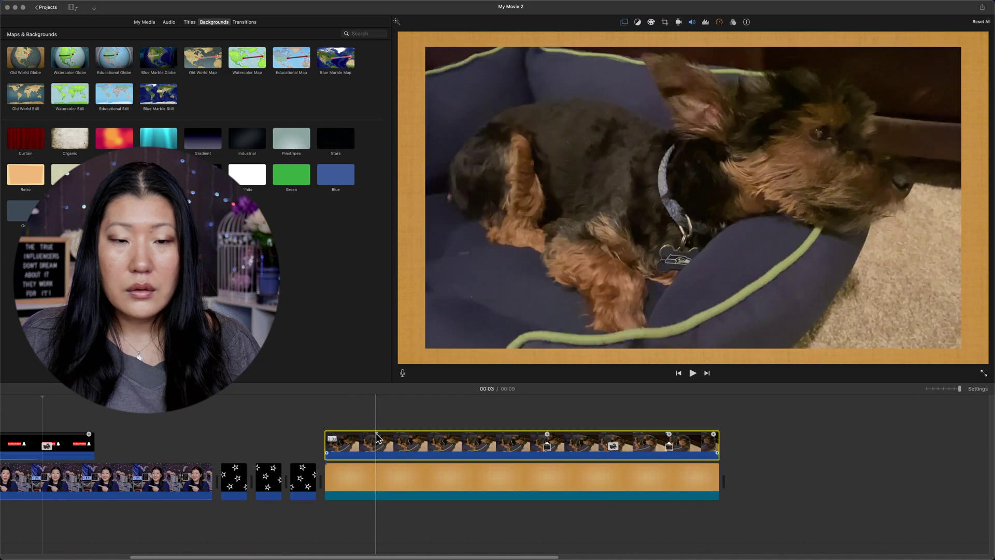
pyautogui.moveTo(376, 434); pyautogui.dragTo(323, 432)
pyautogui.press('space')
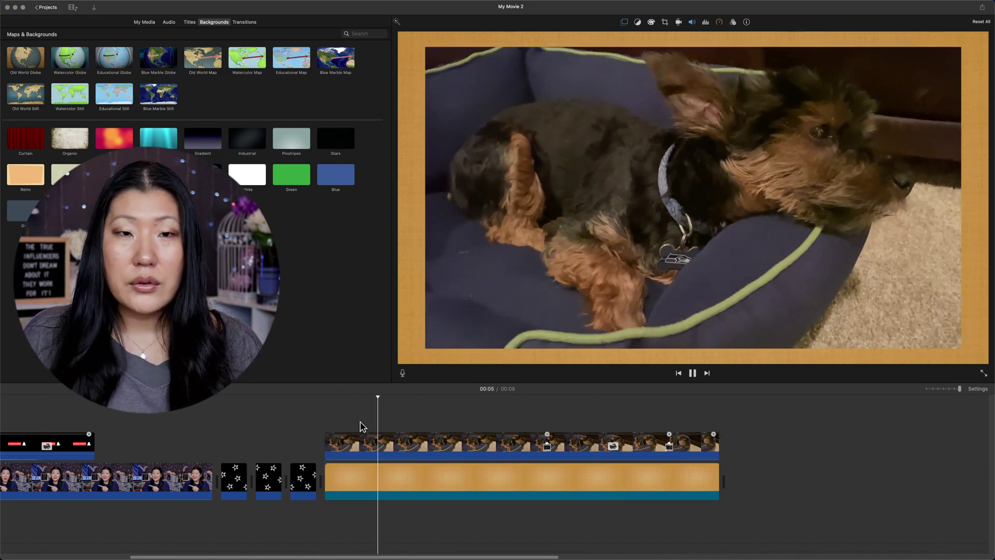
# Add the Restream talking clip from the project media to the end of the timeline after the dog clip.
pyautogui.hscroll(1, 362, 427)
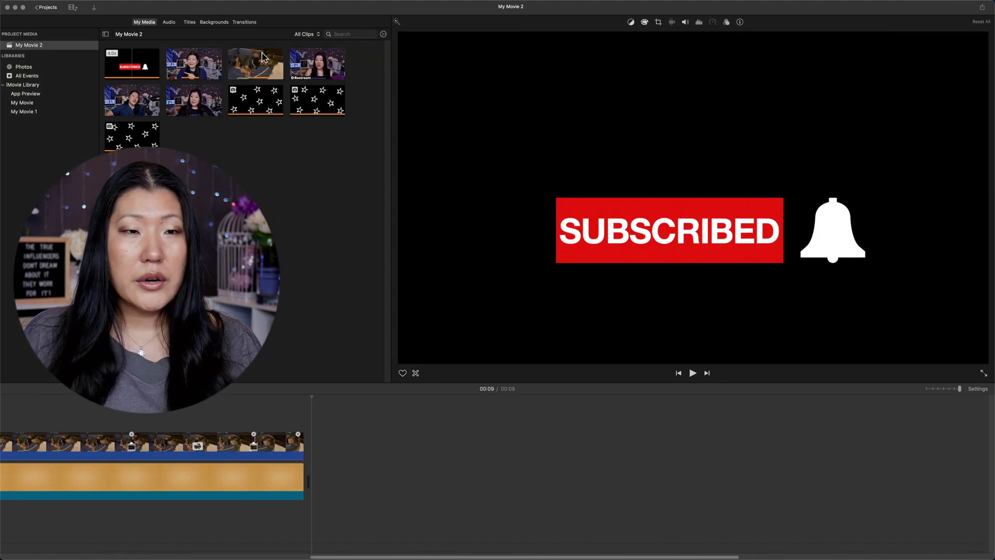
pyautogui.click(324, 67)
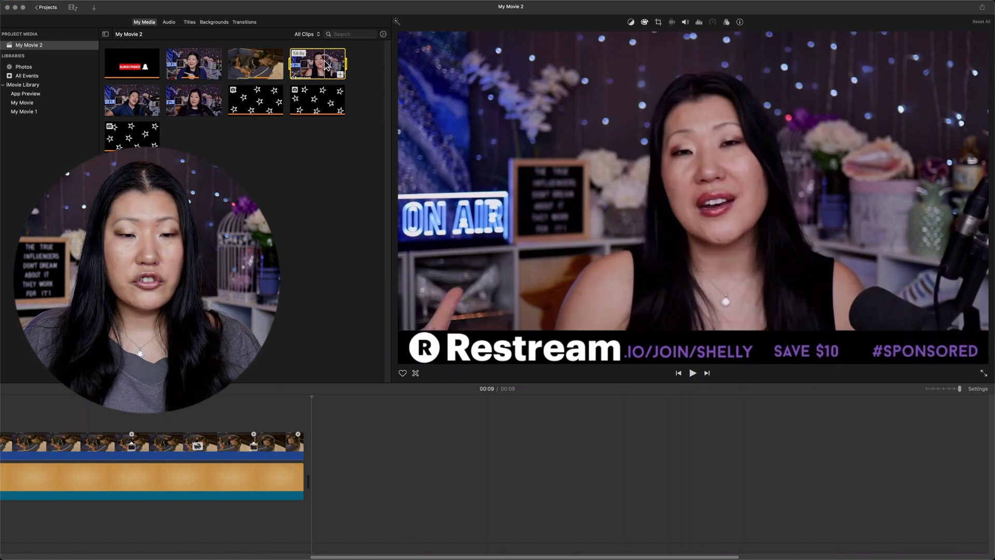
pyautogui.moveTo(326, 65); pyautogui.dragTo(394, 479)
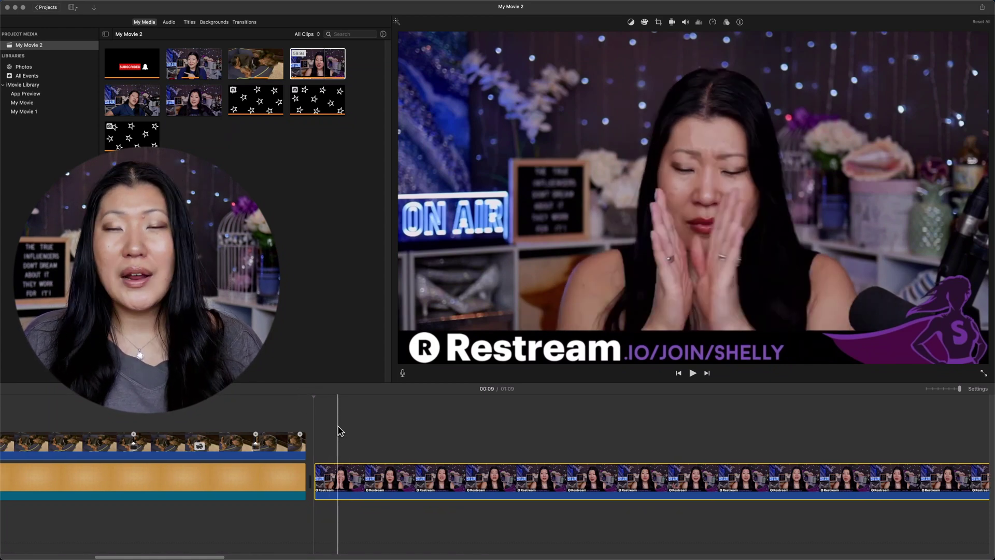
pyautogui.hscroll(2, 378, 428)
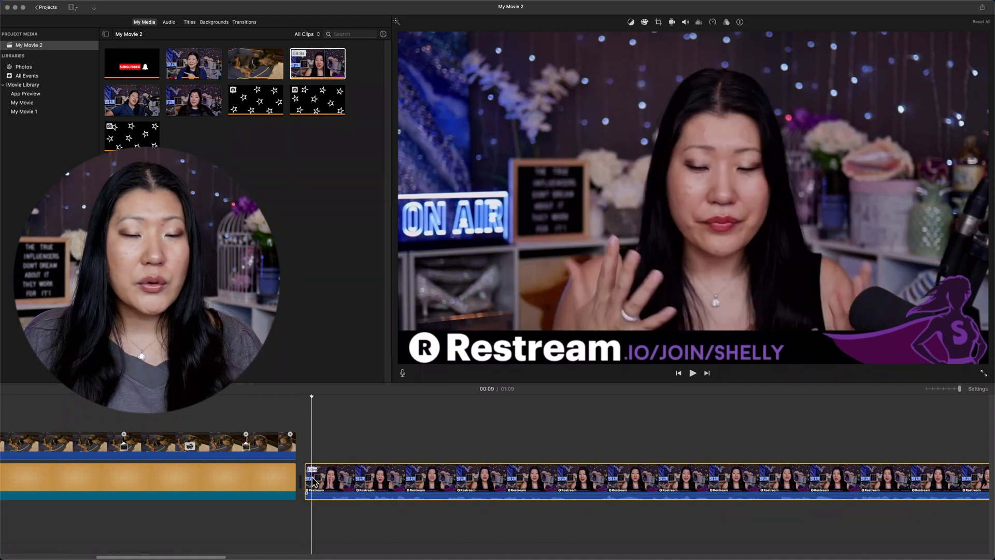
# Detach the audio from the Restream clip and select the separate audio track.
pyautogui.rightClick(313, 481)
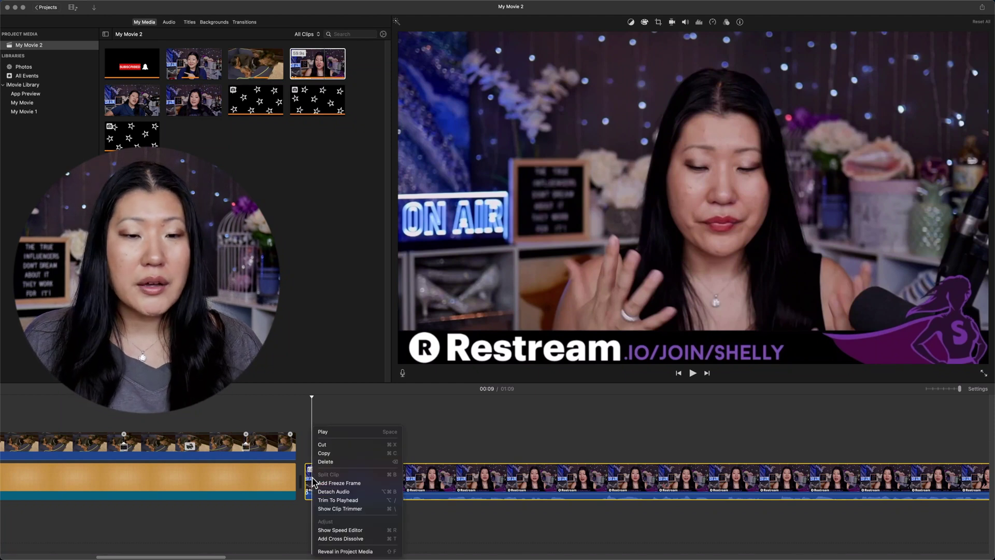
pyautogui.click(327, 492)
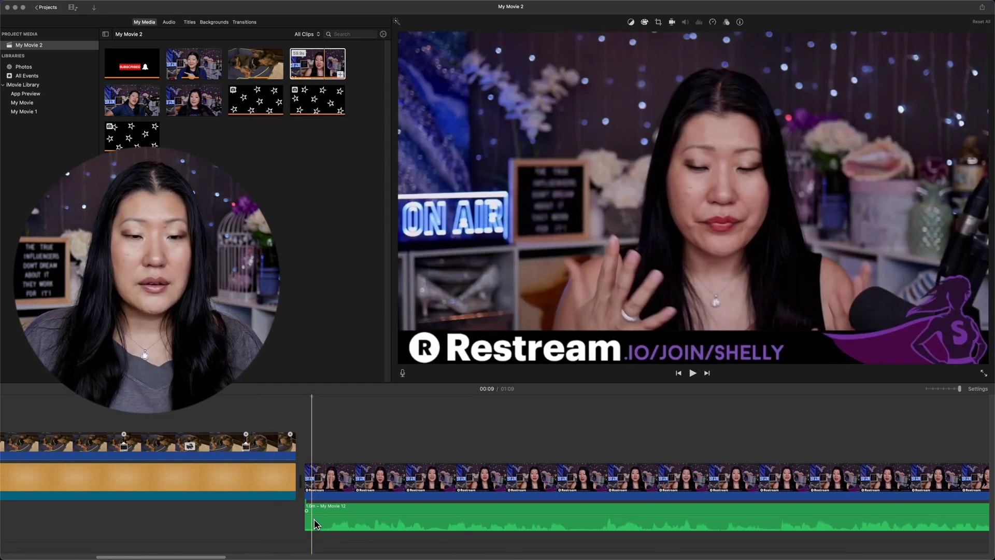
pyautogui.click(322, 508)
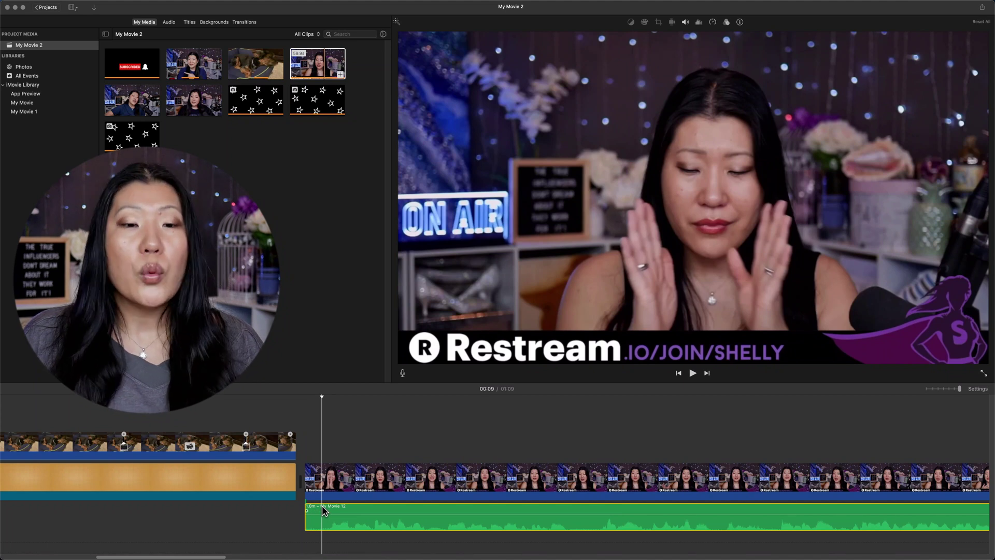
pyautogui.moveTo(325, 510)
pyautogui.mouseDown()
pyautogui.moveTo(262, 513)
pyautogui.moveTo(325, 513)
pyautogui.mouseUp()
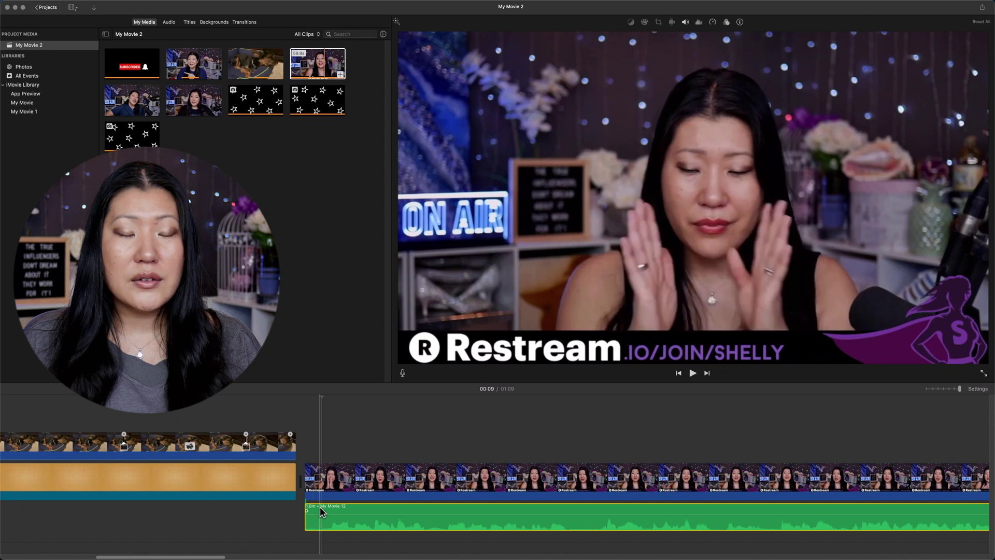
# Shift the detached audio to start beneath the dog clip, delete the Restream video clip and undo that deletion.
pyautogui.click(393, 480)
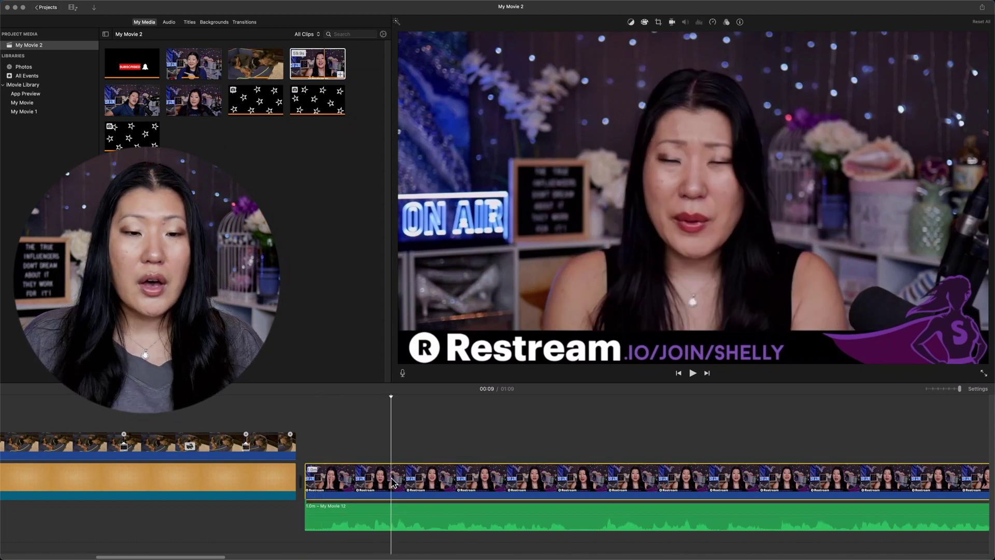
pyautogui.moveTo(349, 506); pyautogui.dragTo(289, 517)
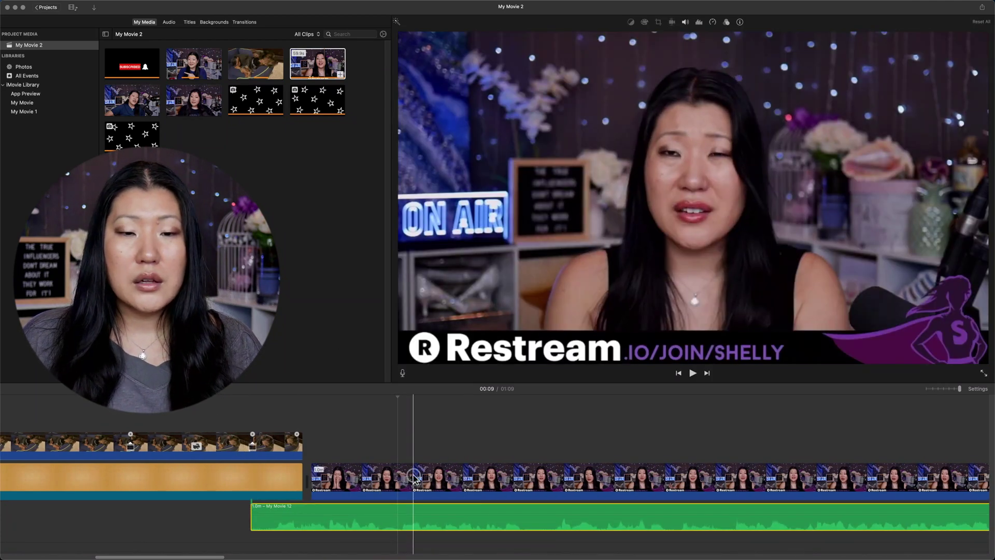
pyautogui.click(413, 476)
pyautogui.press('Delete')
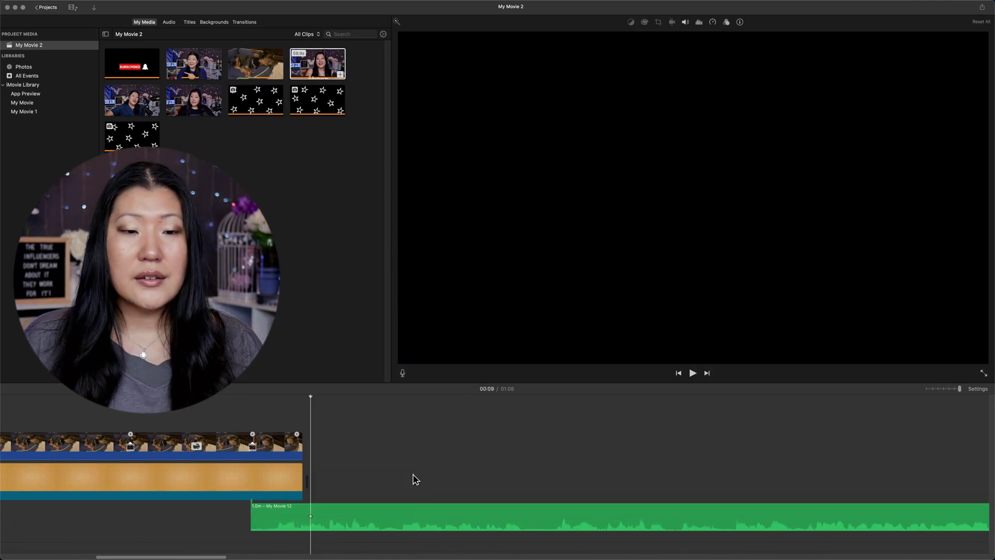
pyautogui.press('super+z')
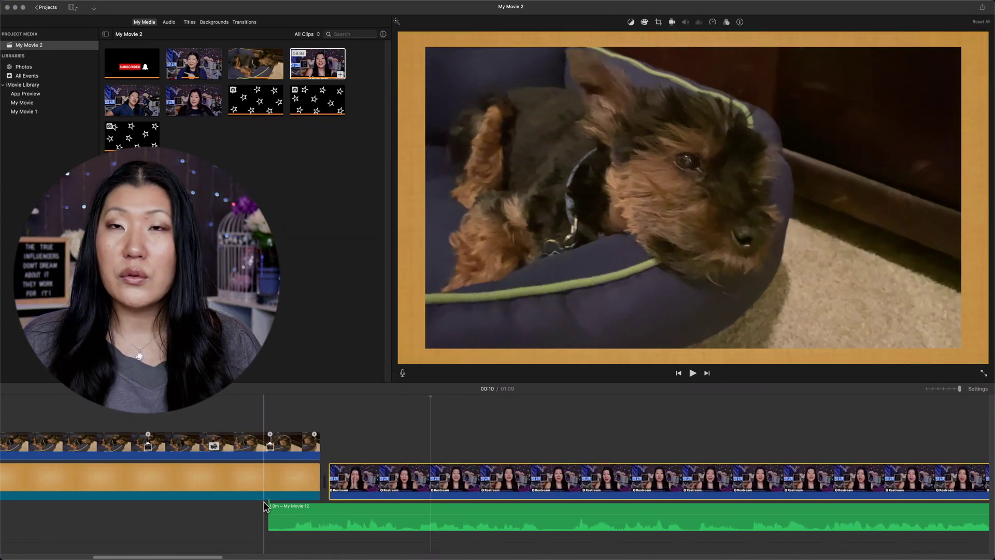
# Delete the detached audio track, keeping the Restream video clip in the timeline.
pyautogui.click(284, 515)
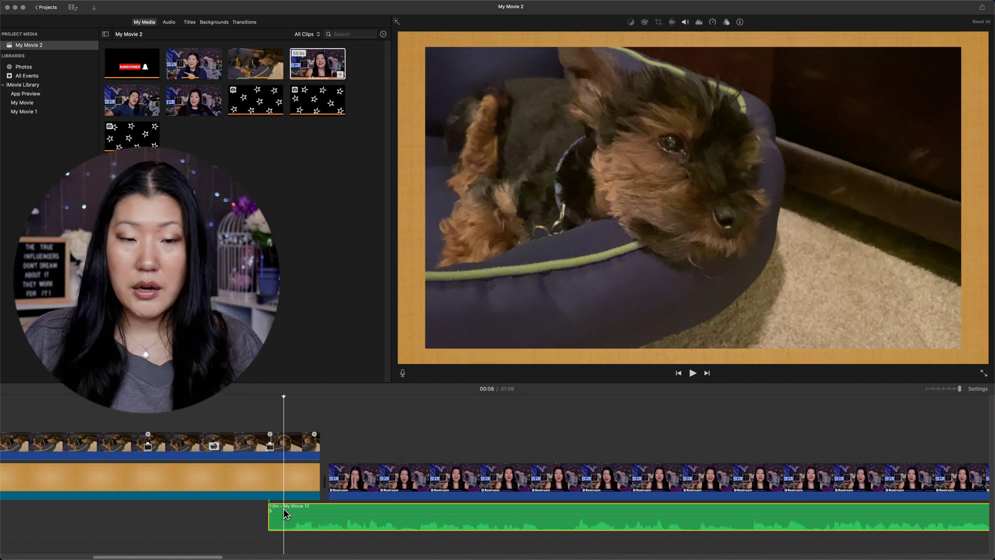
pyautogui.press('Delete')
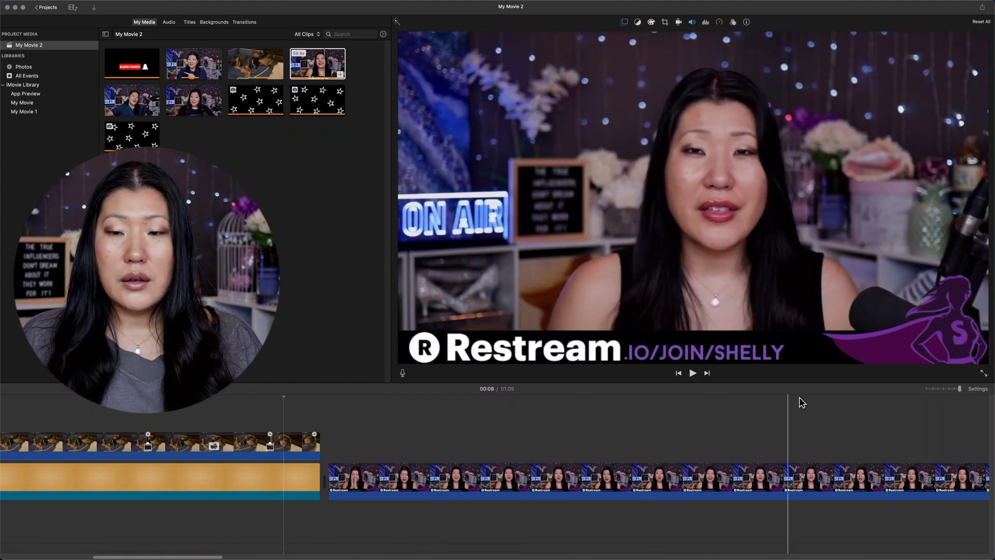
# Split the Restream clip at about 00:12.
pyautogui.hscroll(10, 723, 413)
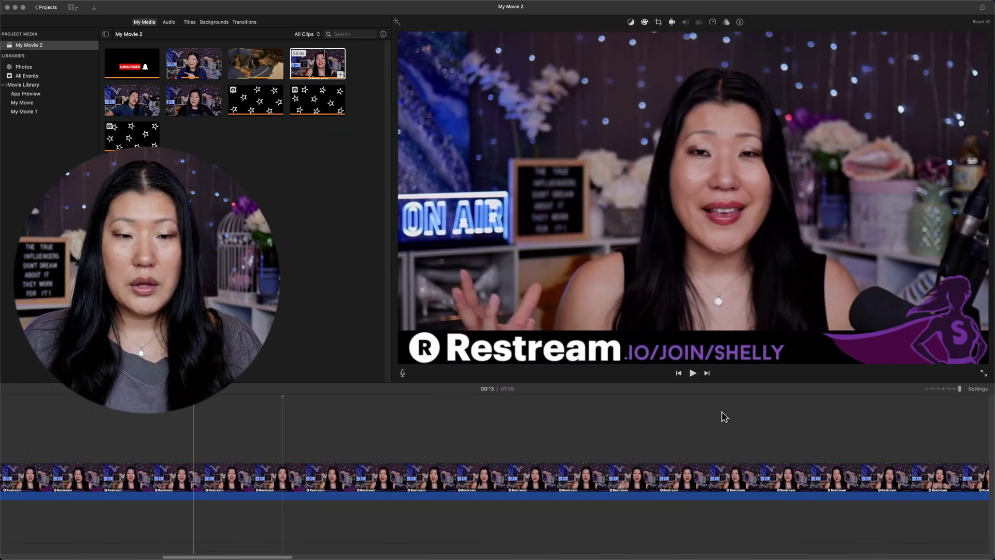
pyautogui.click(338, 424)
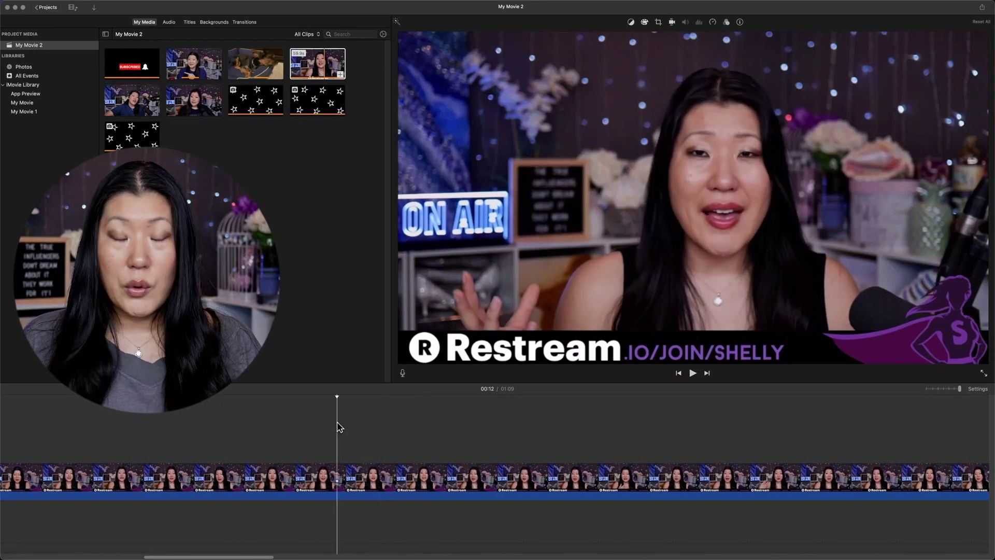
pyautogui.click(338, 483)
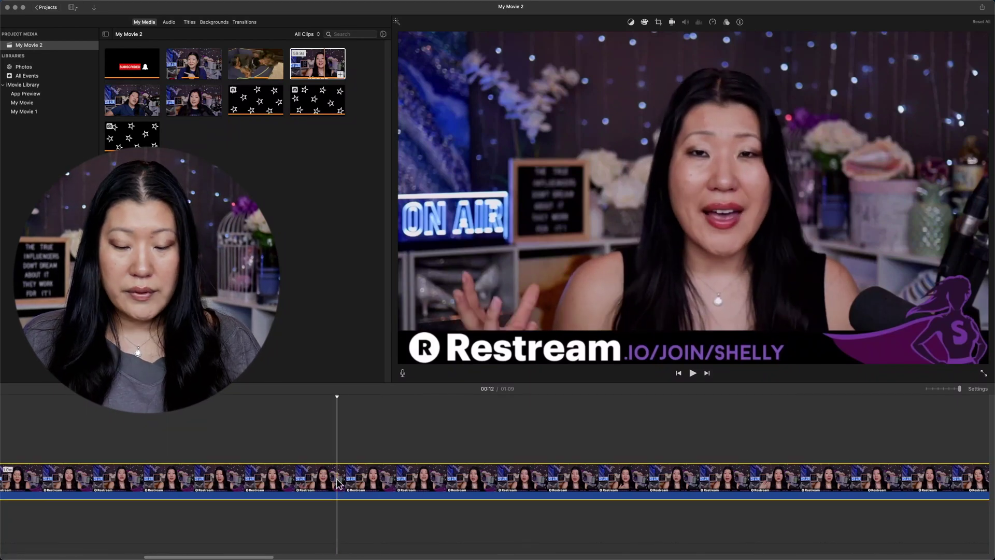
pyautogui.press('super+b')
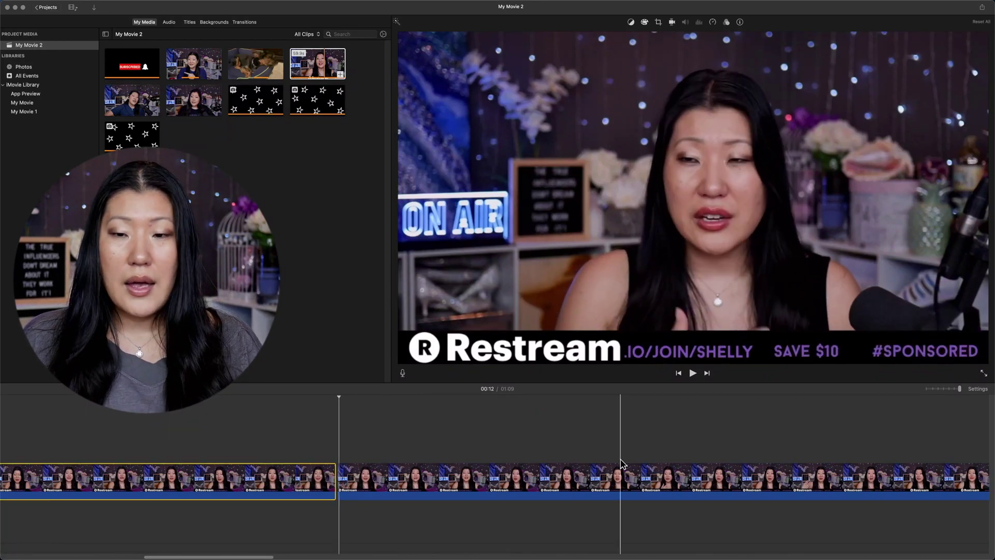
# Split the Restream clip again about 6 seconds further on and delete the section between the two cuts.
pyautogui.hscroll(5, 617, 441)
pyautogui.click(610, 440)
pyautogui.press('super+b')
pyautogui.click(537, 474)
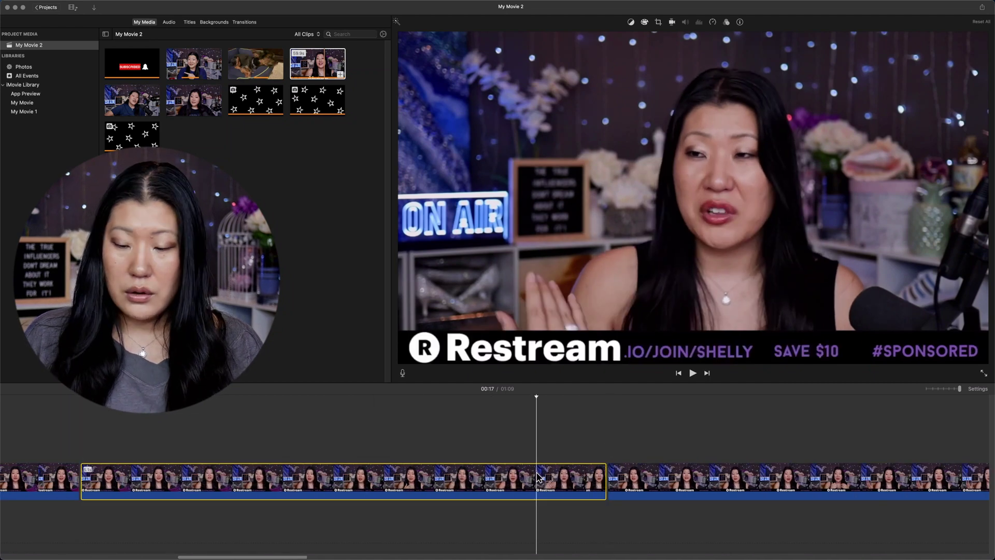
pyautogui.press('Delete')
# Trim the end of the first Restream section back slightly before the cut and play the join.
pyautogui.hscroll(-8, 537, 474)
pyautogui.click(348, 446)
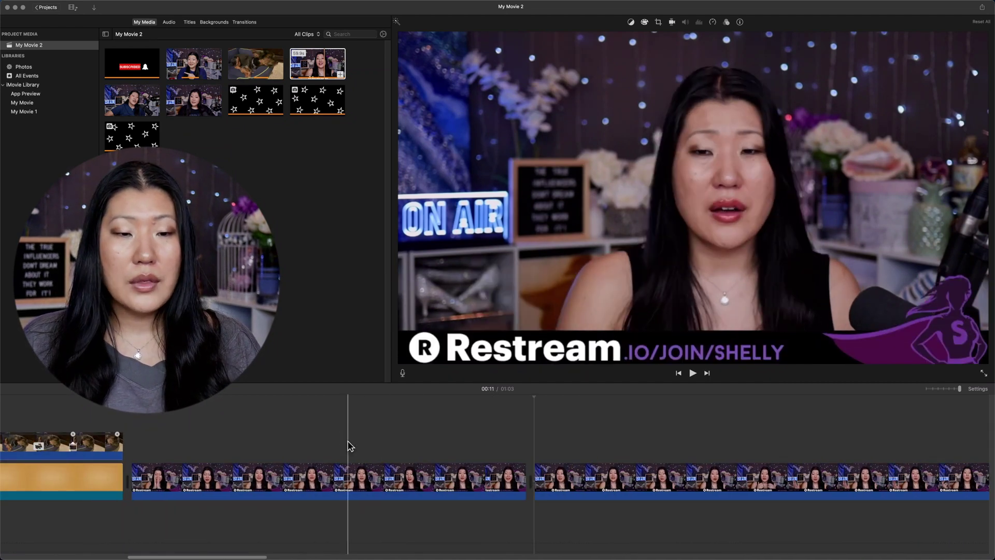
pyautogui.hscroll(3, 348, 457)
pyautogui.click(423, 474)
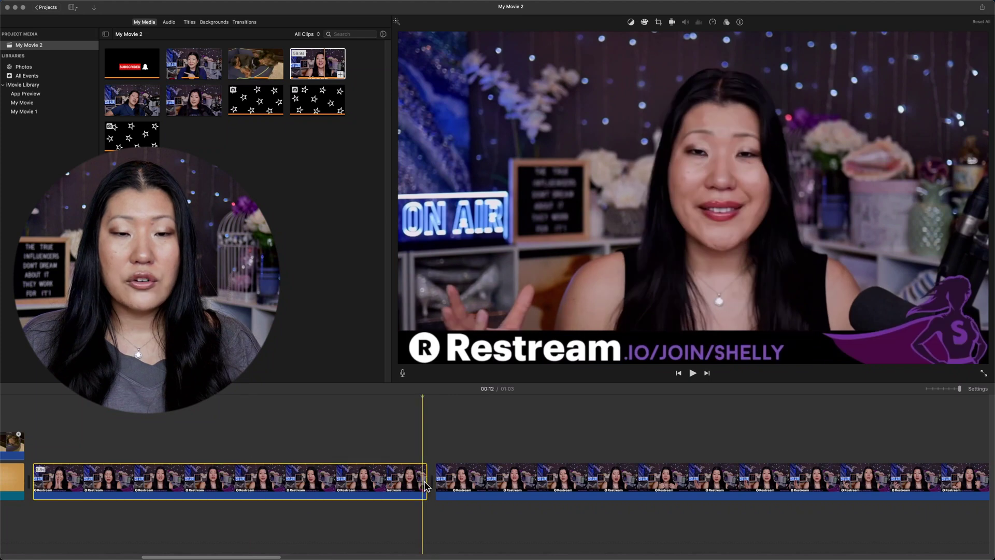
pyautogui.moveTo(427, 477); pyautogui.dragTo(355, 485)
pyautogui.press('space')
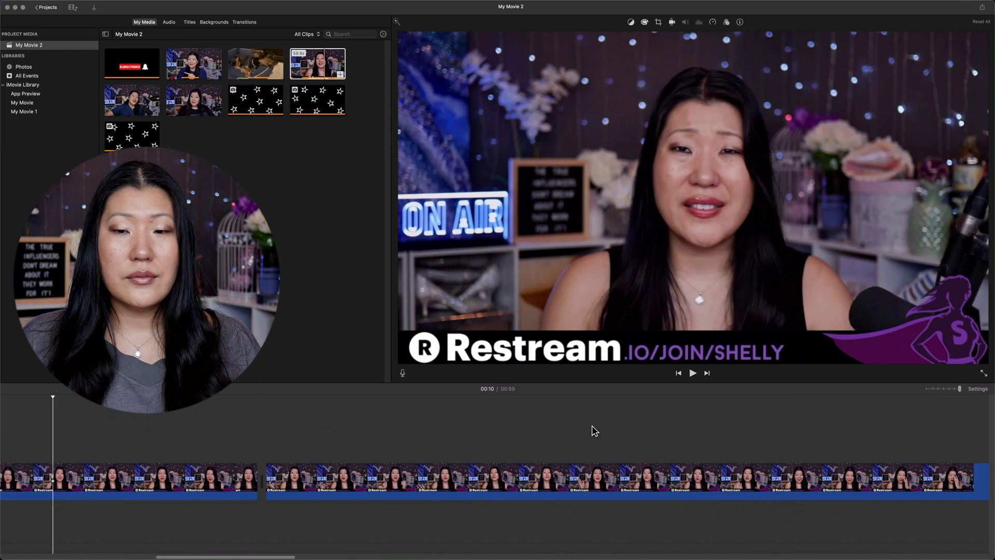
# Trim a short piece off the end of the last Restream section, at the end of the timeline.
pyautogui.hscroll(10, 595, 431)
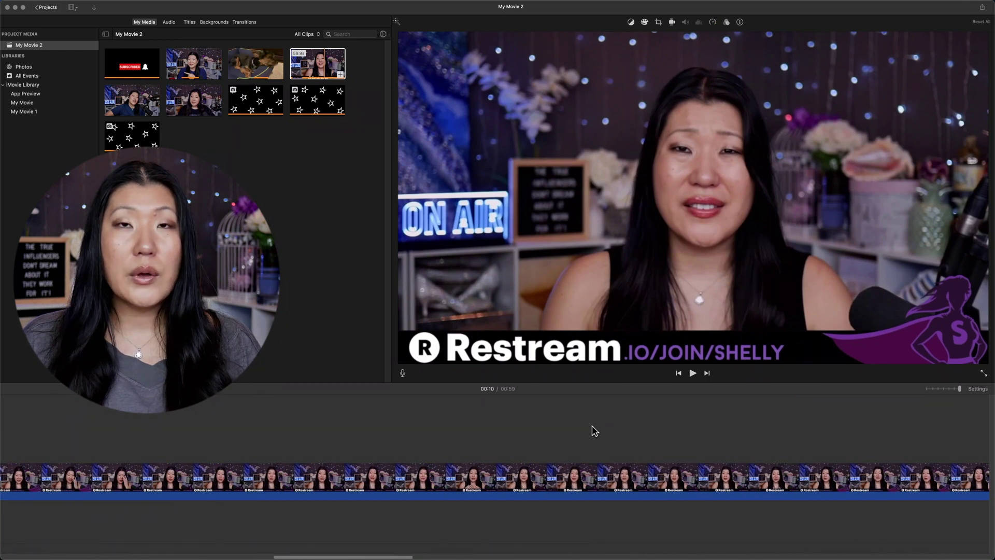
pyautogui.hscroll(15, 595, 431)
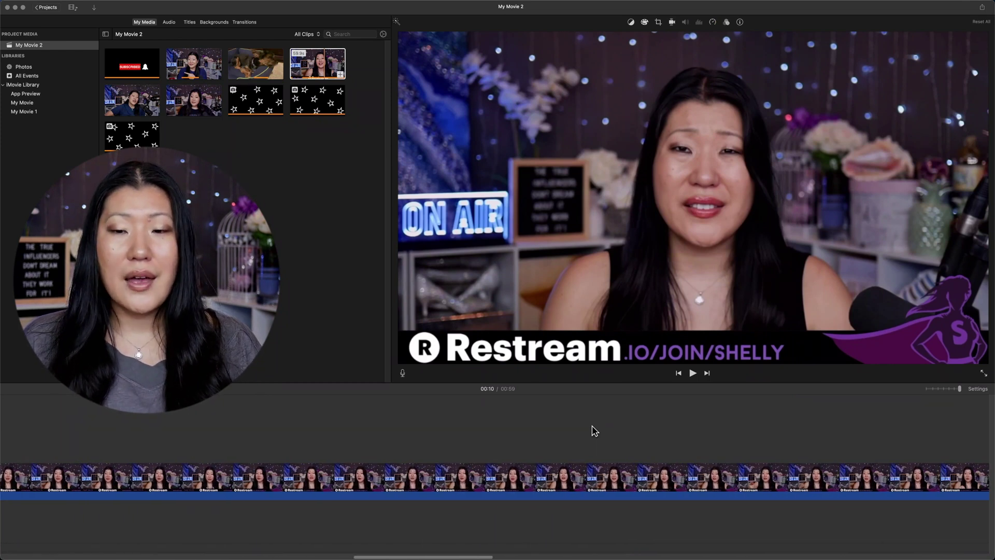
pyautogui.hscroll(7, 595, 431)
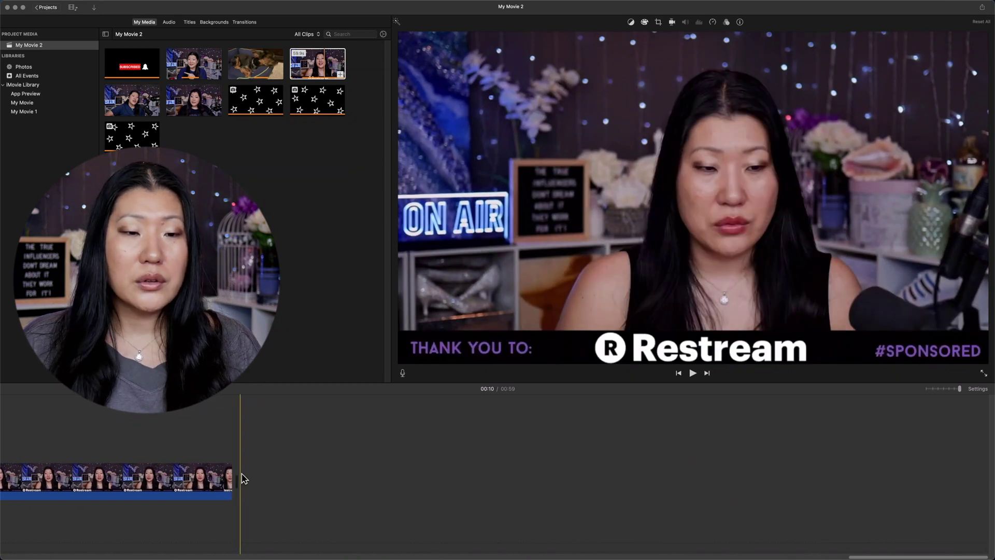
pyautogui.moveTo(232, 482); pyautogui.dragTo(81, 485)
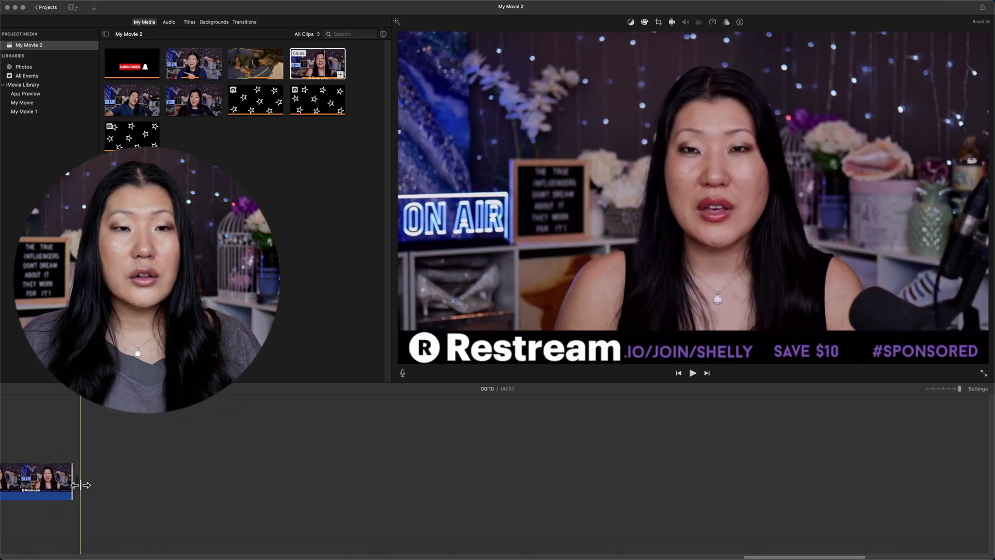
# Append the black T-shirt clip from the project media after the last Restream section and lower its audio to silence.
pyautogui.hscroll(-3, 86, 484)
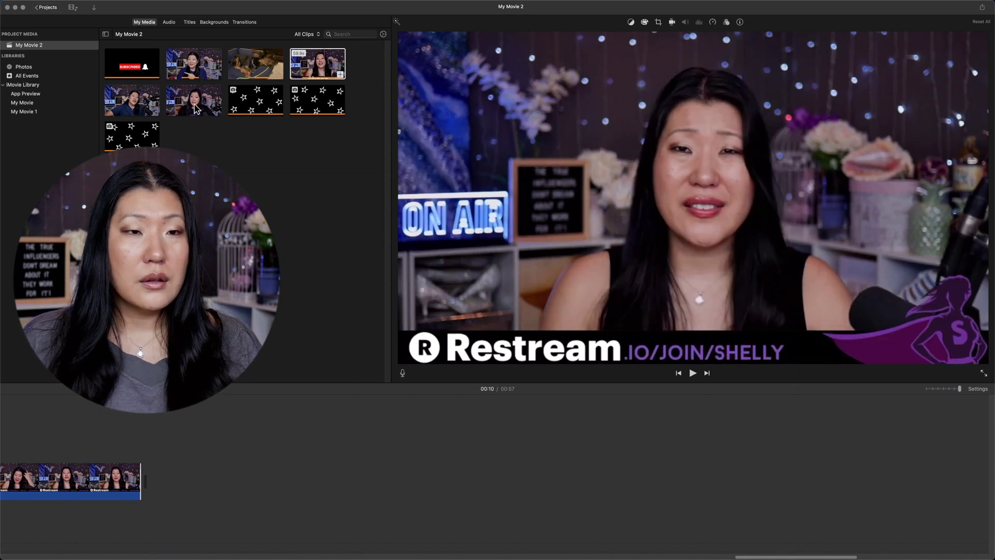
pyautogui.moveTo(196, 109); pyautogui.dragTo(194, 498)
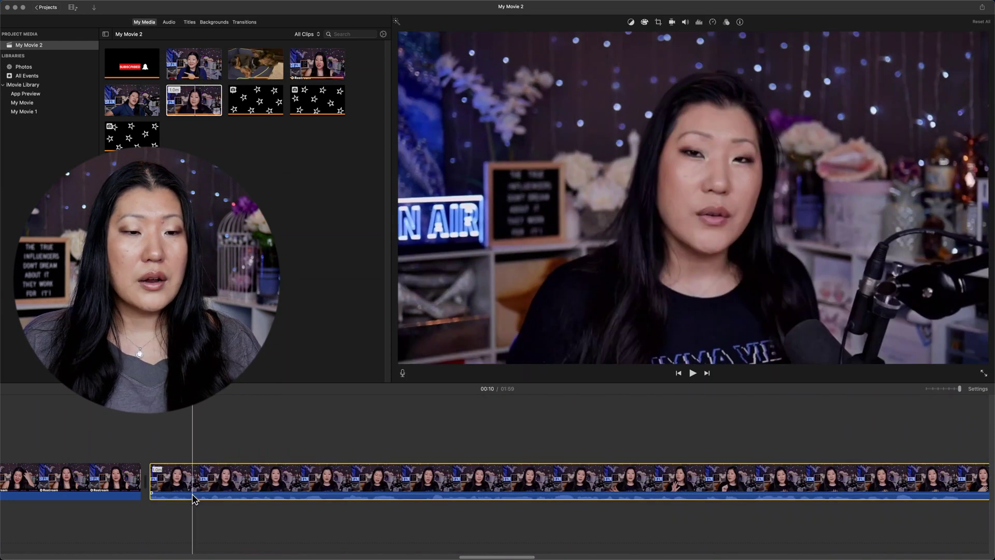
pyautogui.hscroll(1, 203, 486)
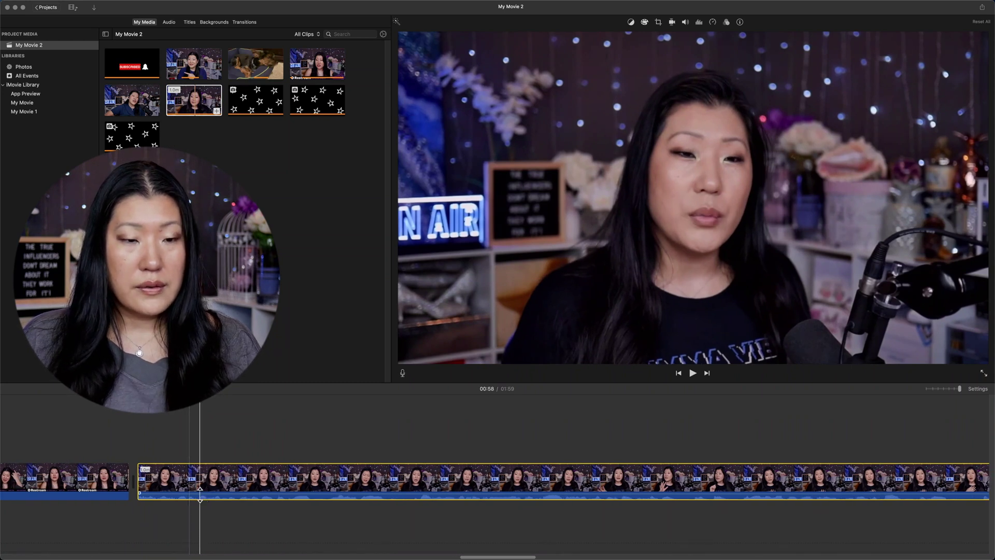
pyautogui.moveTo(200, 496); pyautogui.dragTo(200, 506)
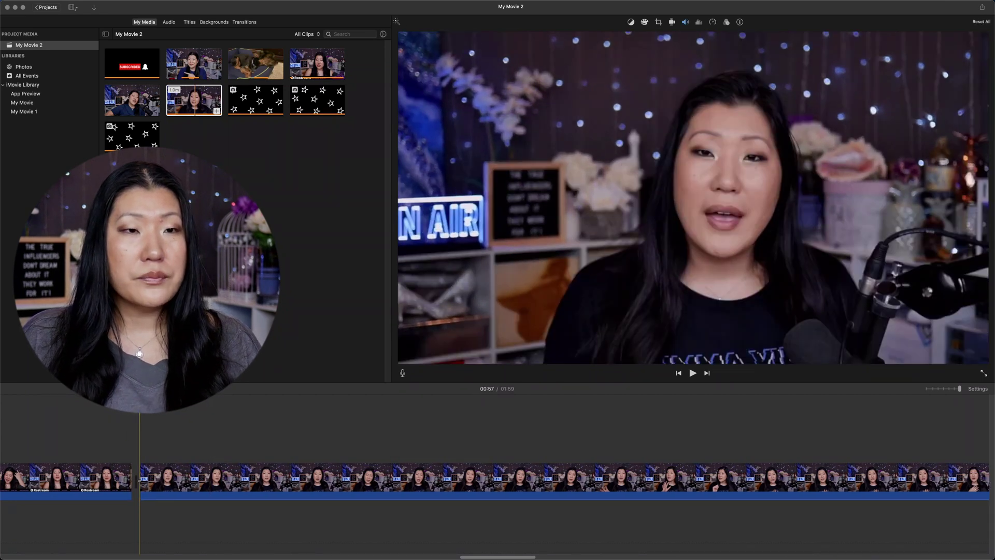
# Add a Mosaic transition between the last Restream section and the black T-shirt clip, and play it back.
pyautogui.click(227, 29)
pyautogui.click(246, 23)
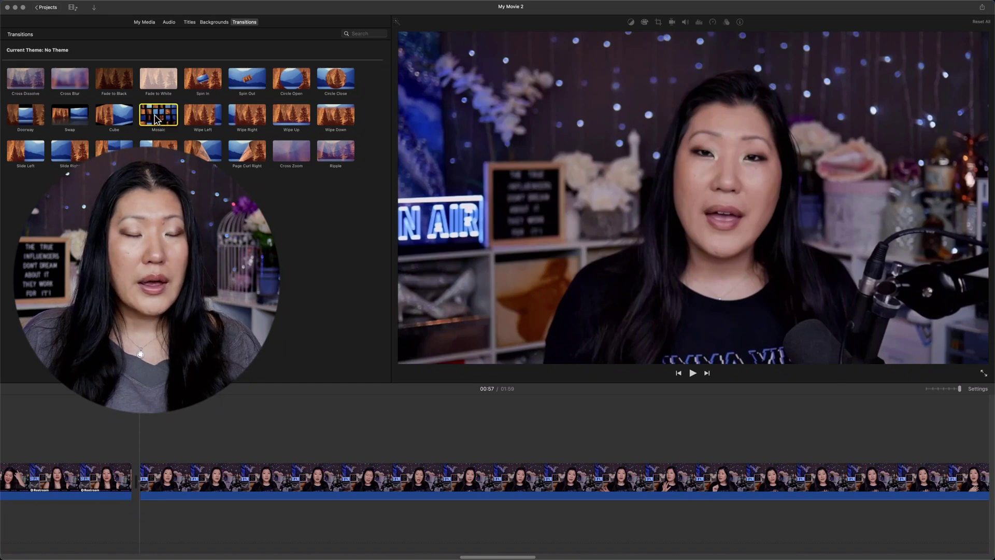
pyautogui.moveTo(156, 118); pyautogui.dragTo(25, 481)
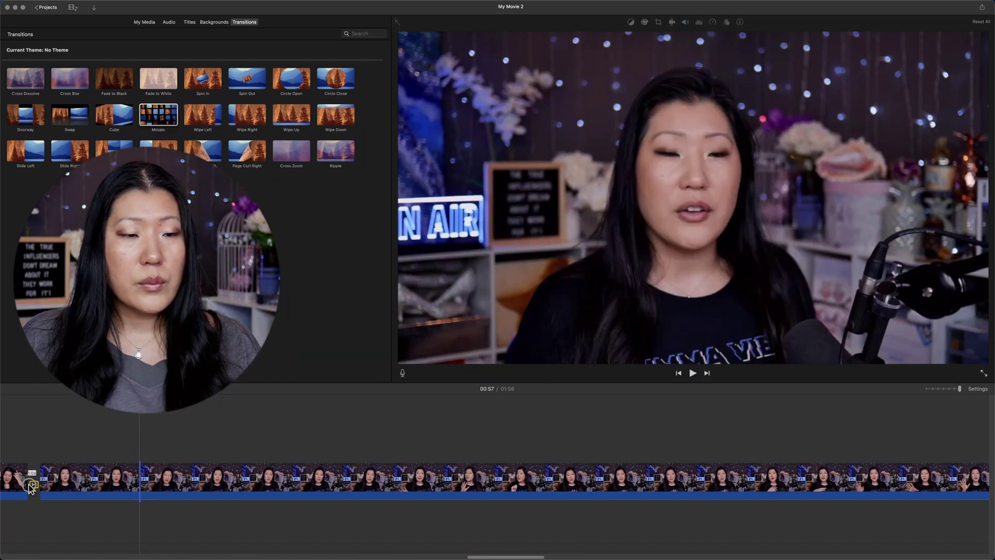
pyautogui.hscroll(-5, 74, 409)
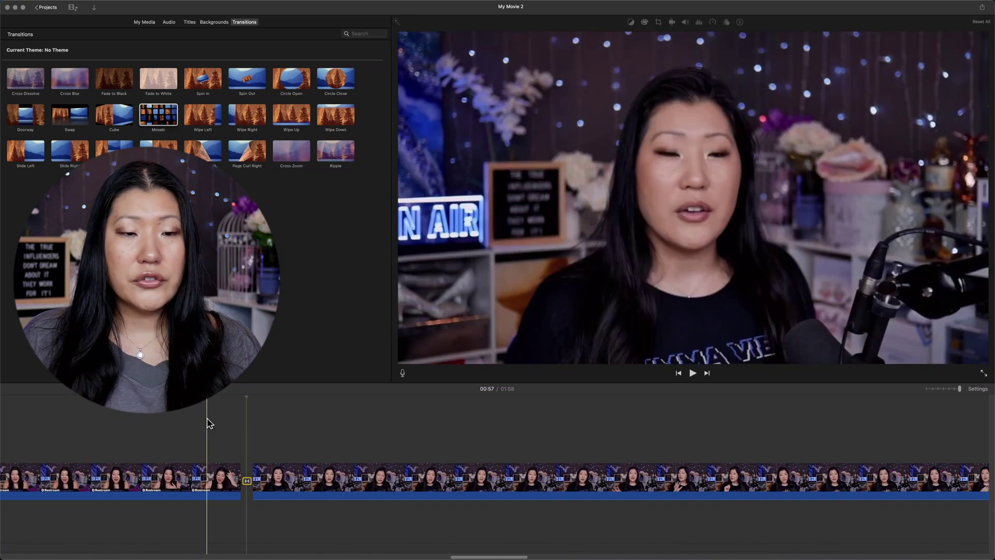
pyautogui.press('space')
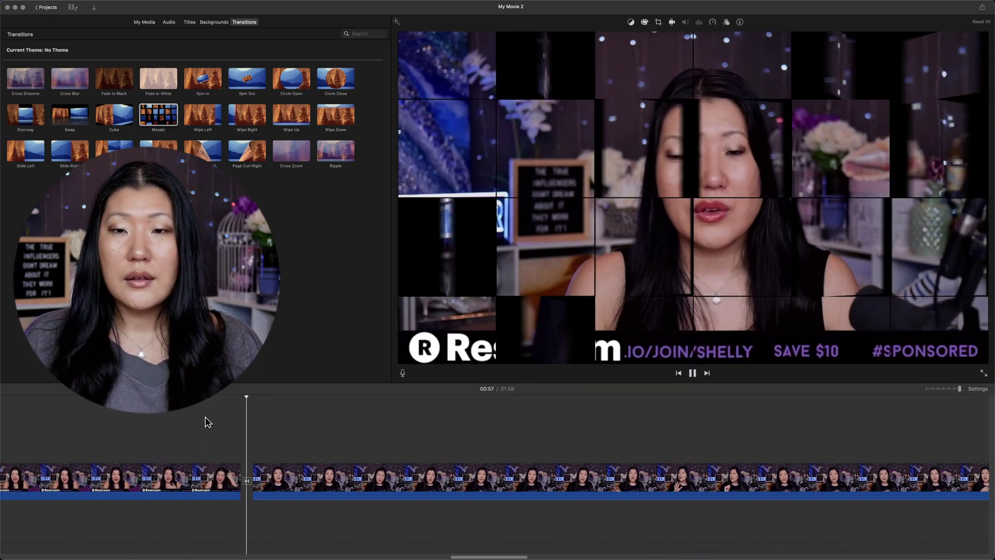
pyautogui.click(206, 422)
pyautogui.press('space')
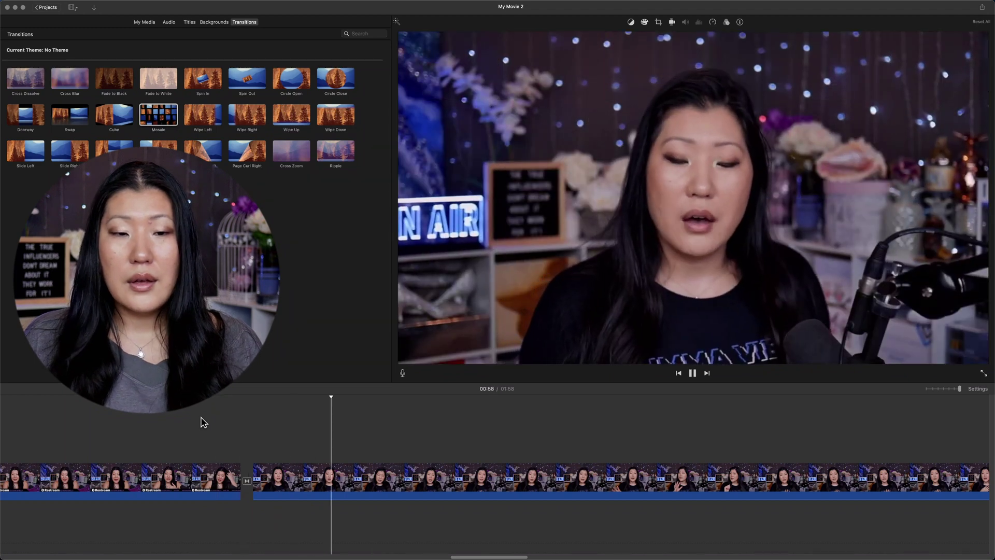
pyautogui.press('space')
# Add a Split title above the later part of the opening clip so that it extends over the star images.
pyautogui.hscroll(-20, 514, 449)
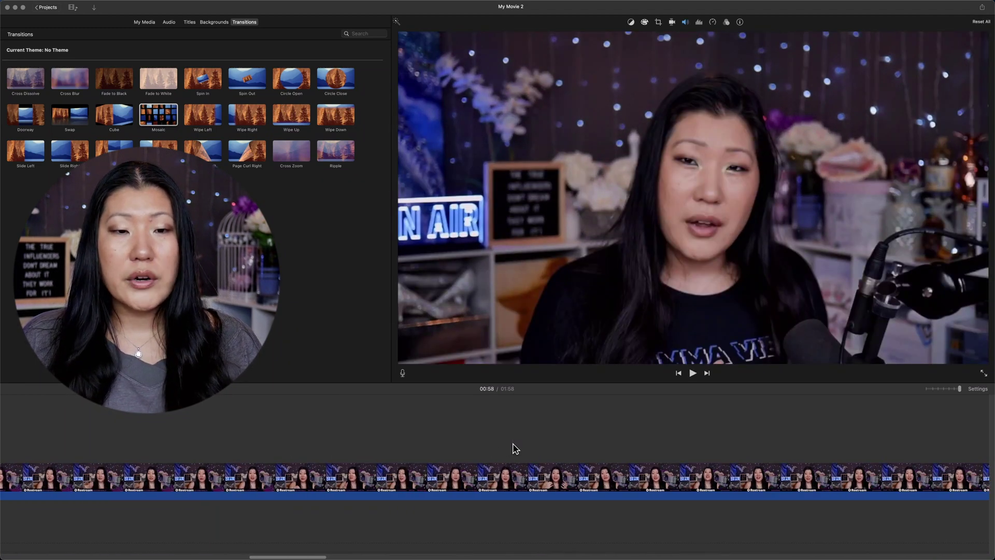
pyautogui.hscroll(3, 515, 449)
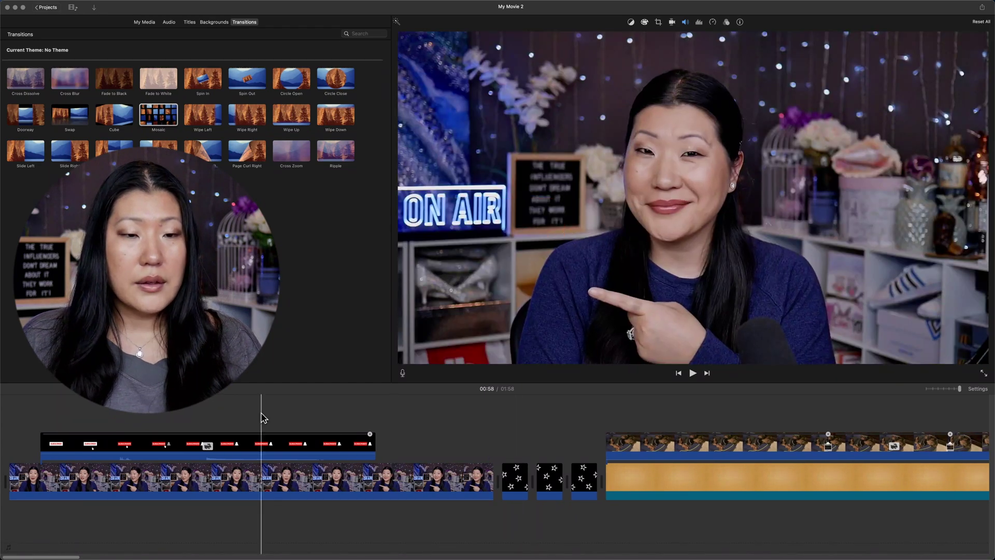
pyautogui.click(259, 417)
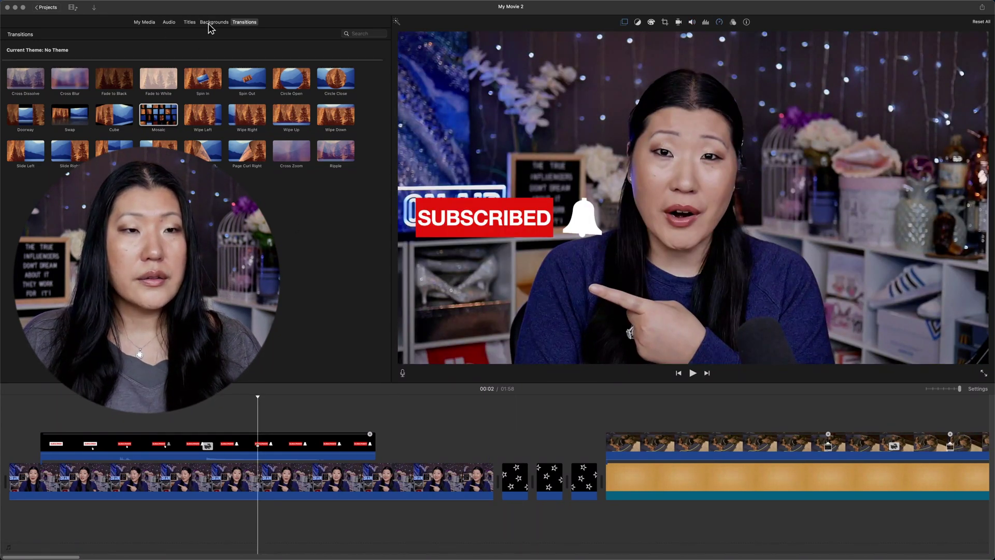
pyautogui.click(189, 22)
pyautogui.moveTo(114, 78); pyautogui.dragTo(340, 420)
pyautogui.click(461, 403)
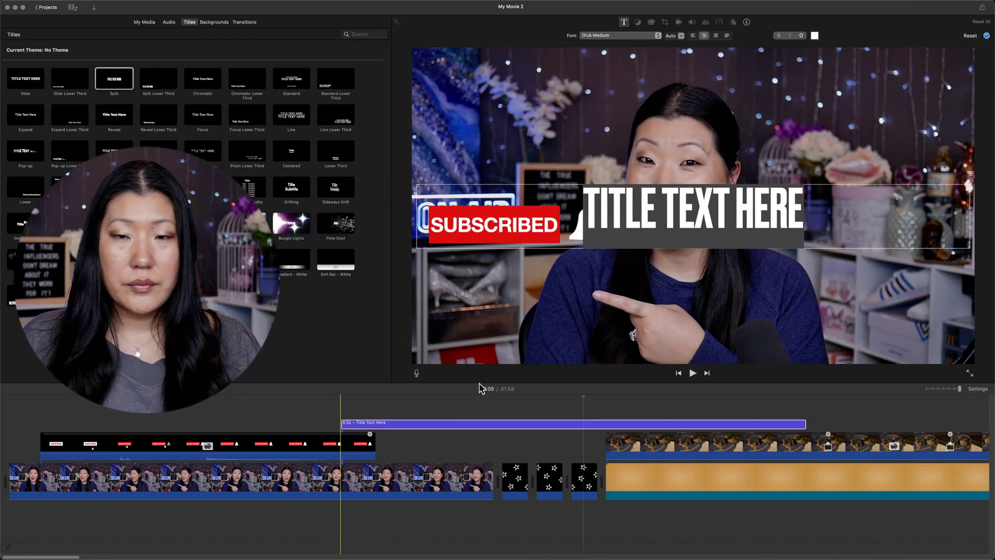
# Replace the title's placeholder text with "EDITING TRICKS".
pyautogui.doubleClick(695, 202)
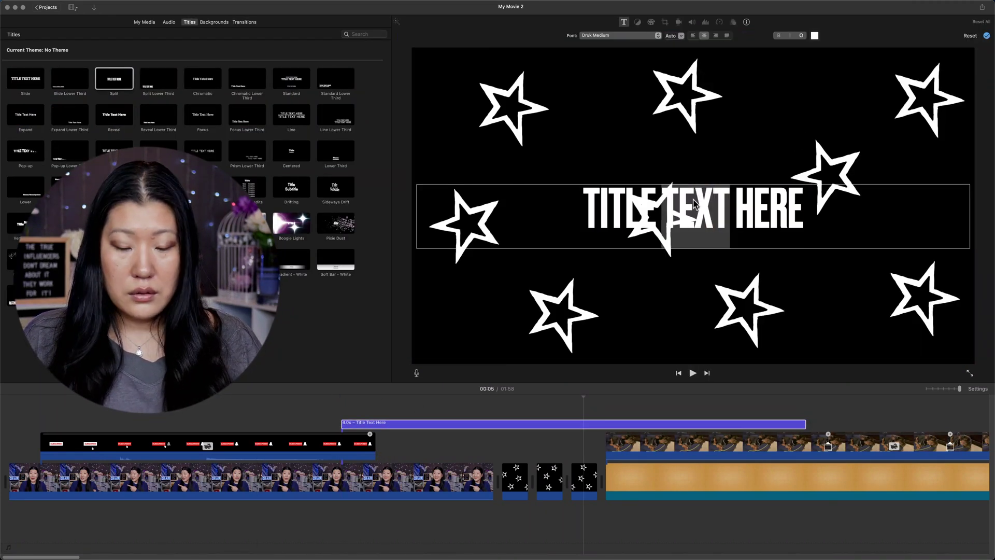
pyautogui.write('SUB')
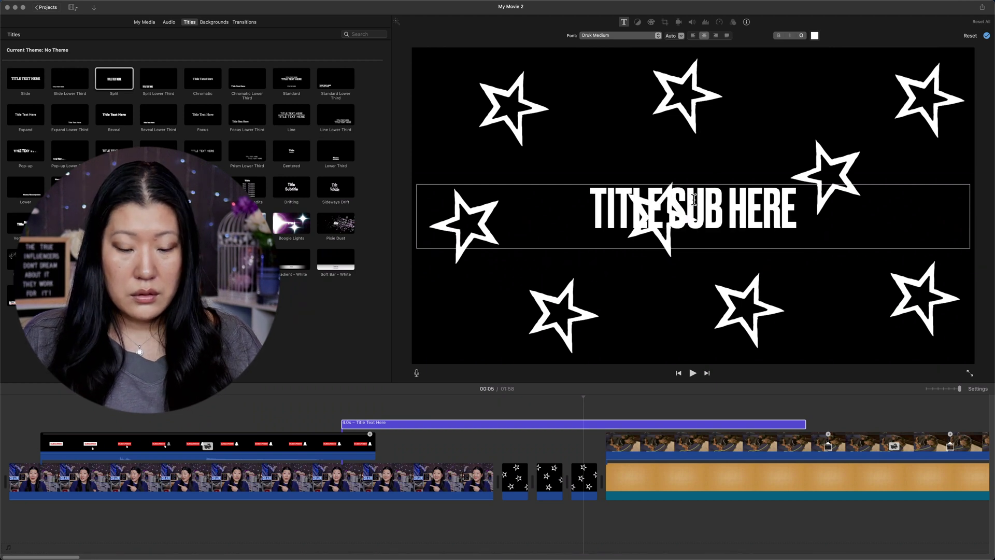
pyautogui.write('SCRIBE')
pyautogui.press('super+a')
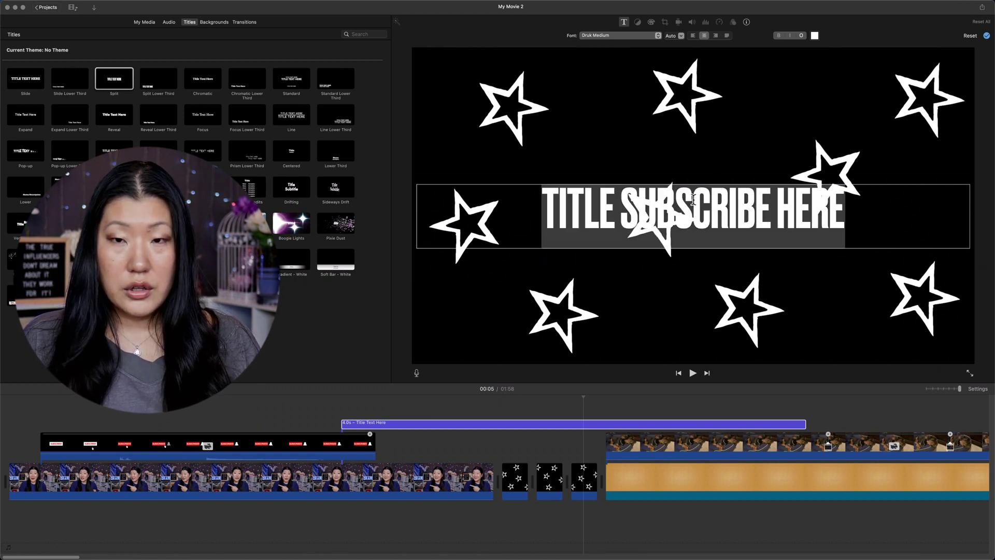
pyautogui.press('BackSpace')
pyautogui.write('EDITI')
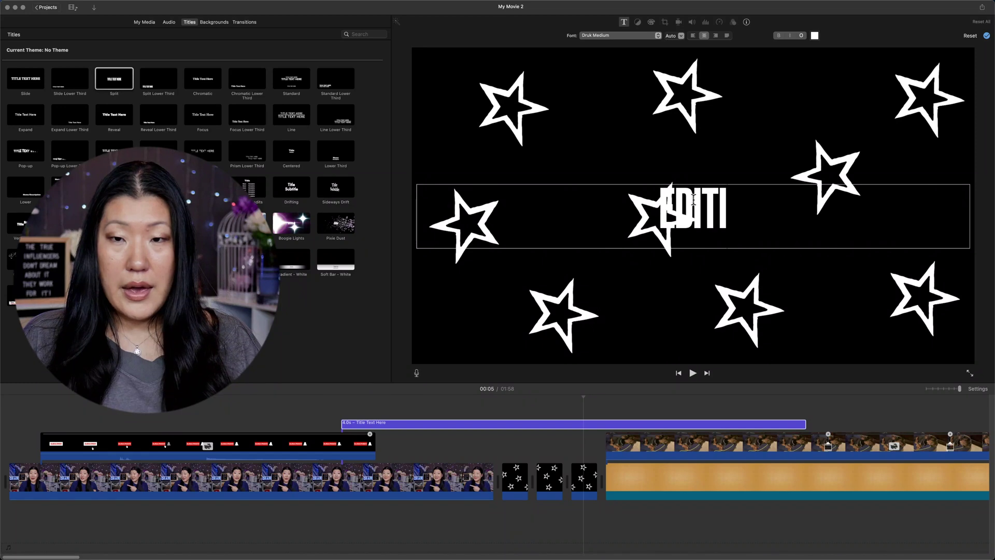
pyautogui.write('NG TRICKS')
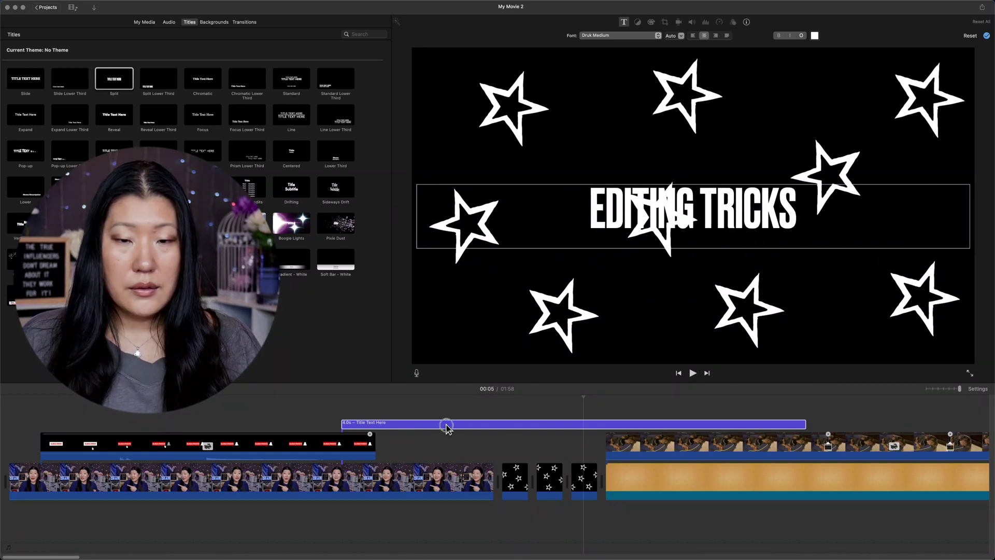
# Shift the title later, shorten it to 1.4 seconds so it ends with the last star image, and play that section.
pyautogui.moveTo(522, 426); pyautogui.dragTo(589, 429)
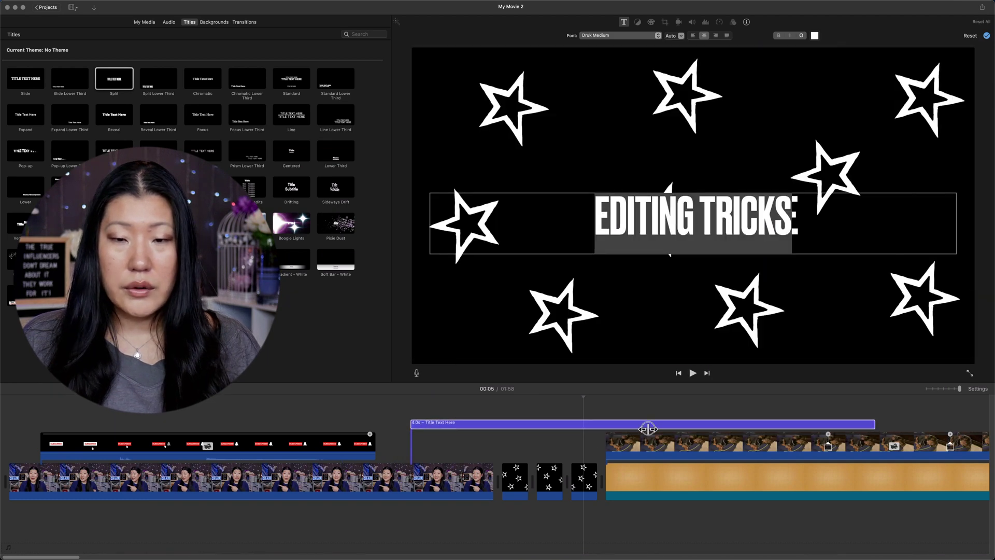
pyautogui.click(875, 426)
pyautogui.moveTo(875, 427); pyautogui.dragTo(605, 424)
pyautogui.click(306, 425)
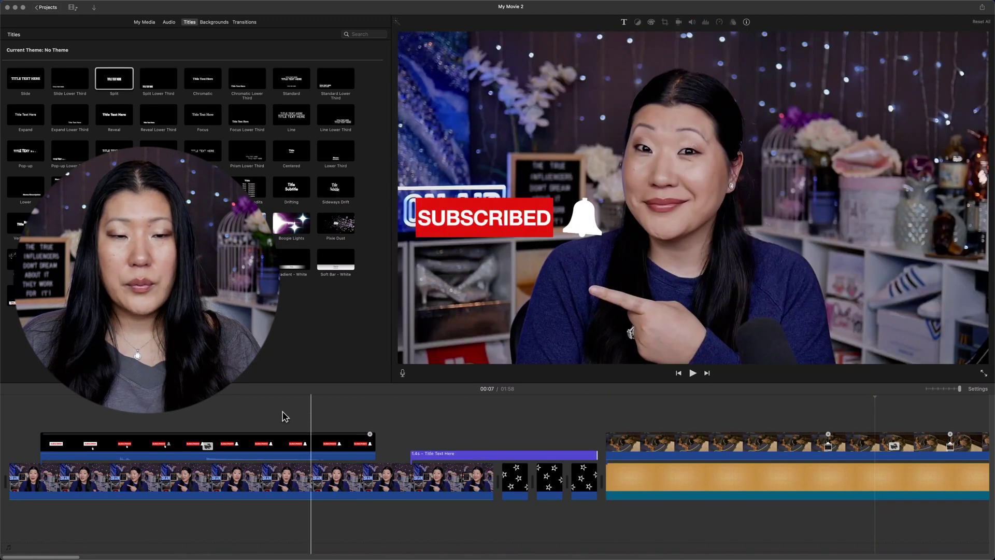
pyautogui.click(278, 418)
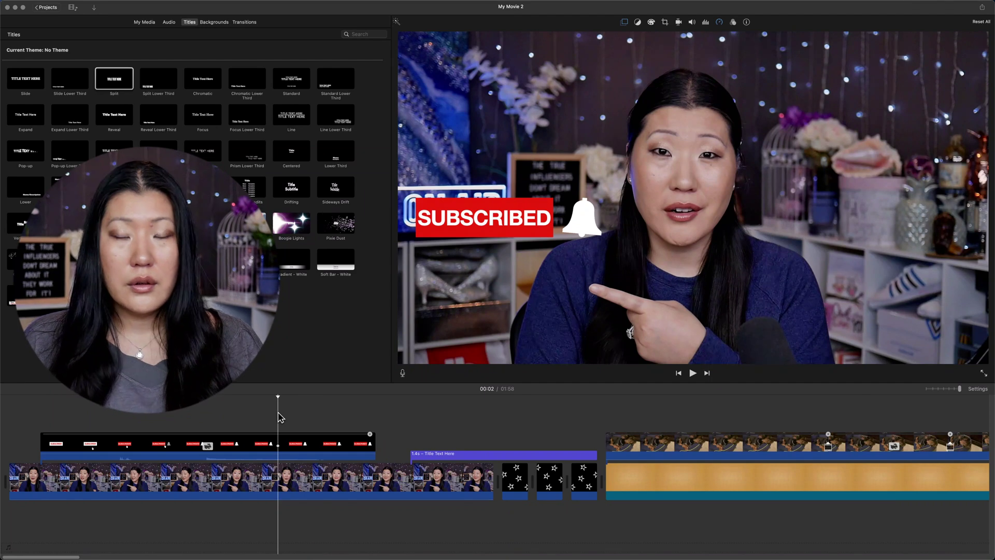
pyautogui.press('space')
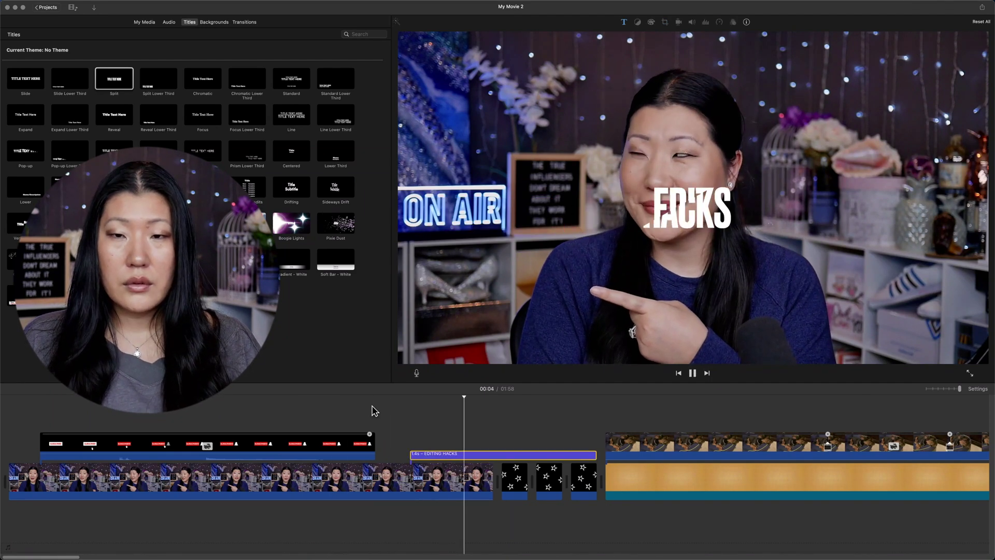
pyautogui.press('space')
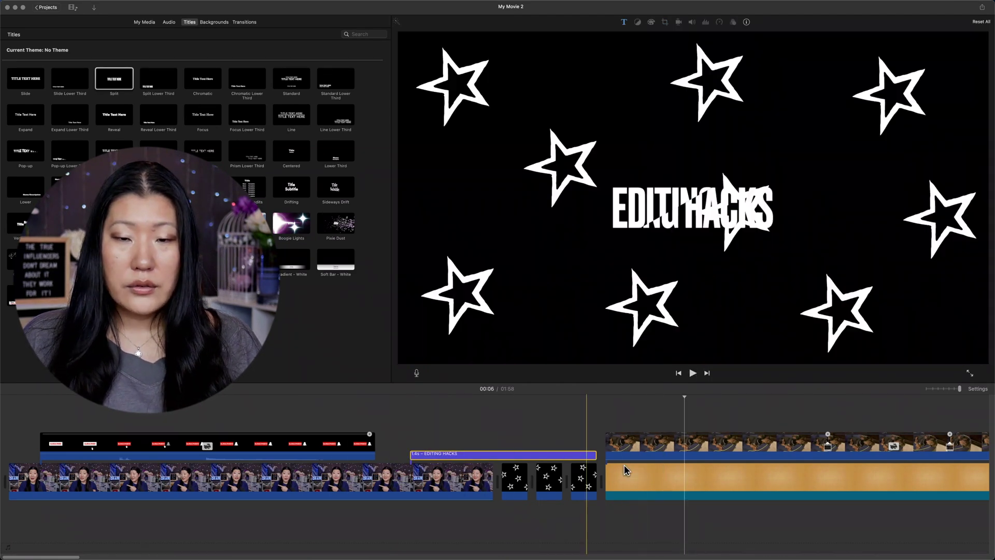
# Move the "EDITING HACKS" title later, make it 1.9 seconds long from just before the star images into the dog clip, and preview it.
pyautogui.moveTo(537, 455); pyautogui.dragTo(628, 400)
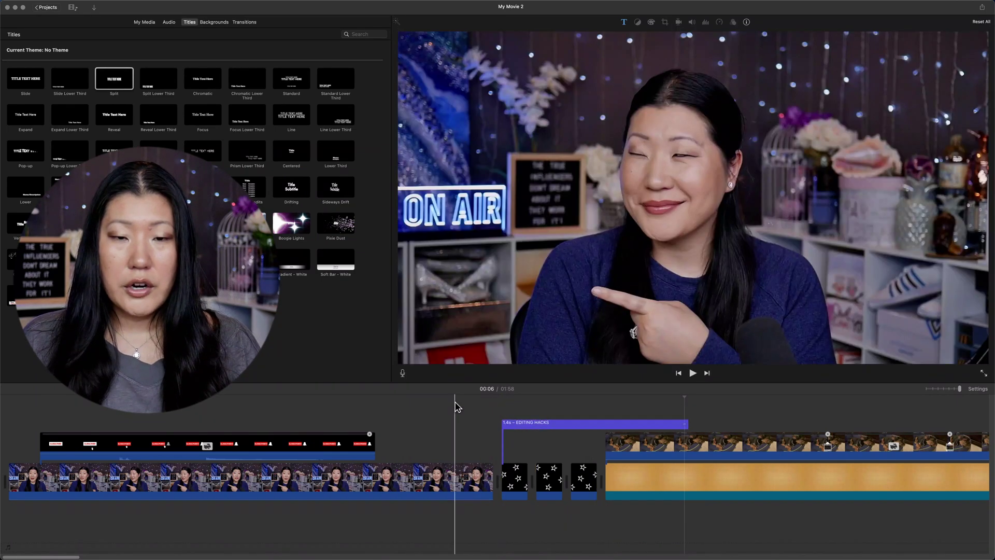
pyautogui.press('super+z')
pyautogui.press('space')
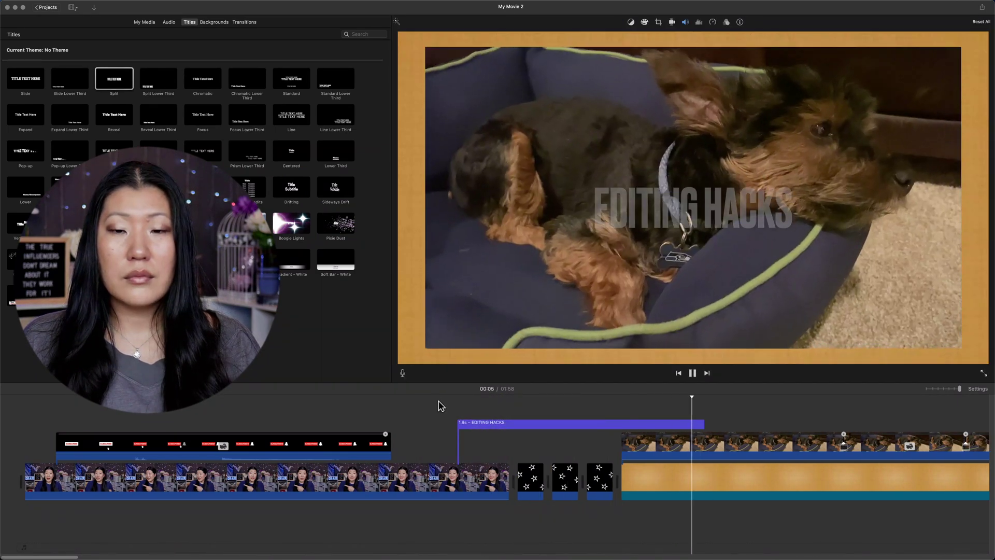
pyautogui.press('space')
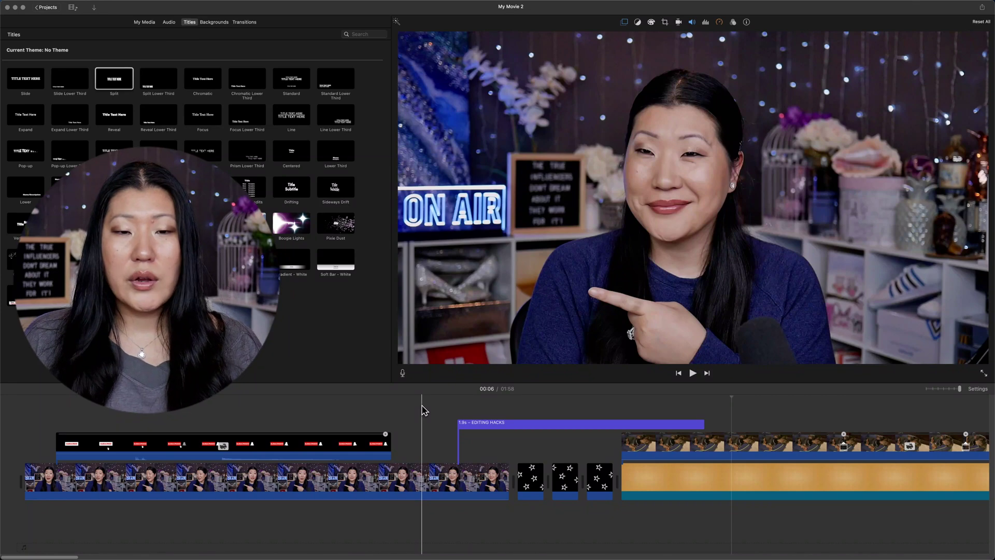
pyautogui.press('space')
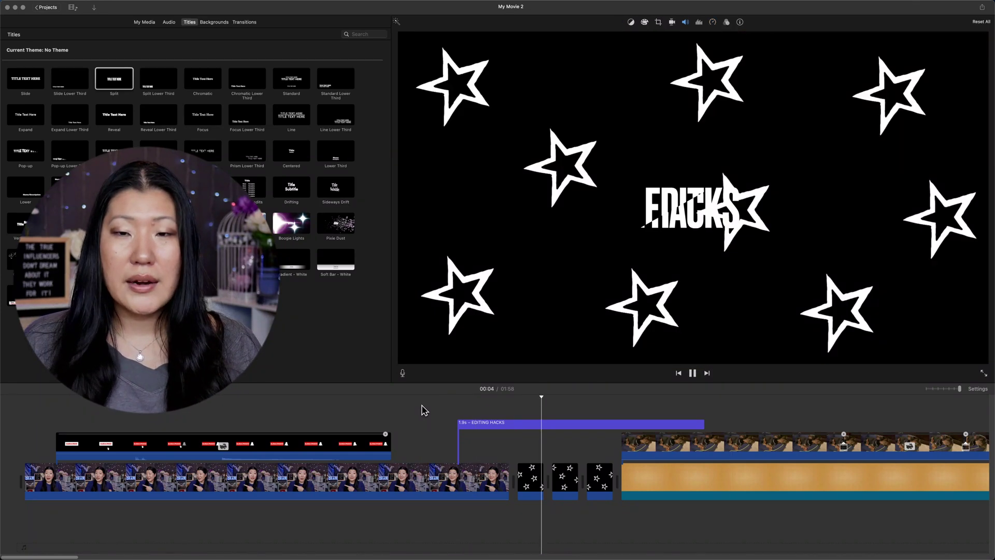
pyautogui.press('space')
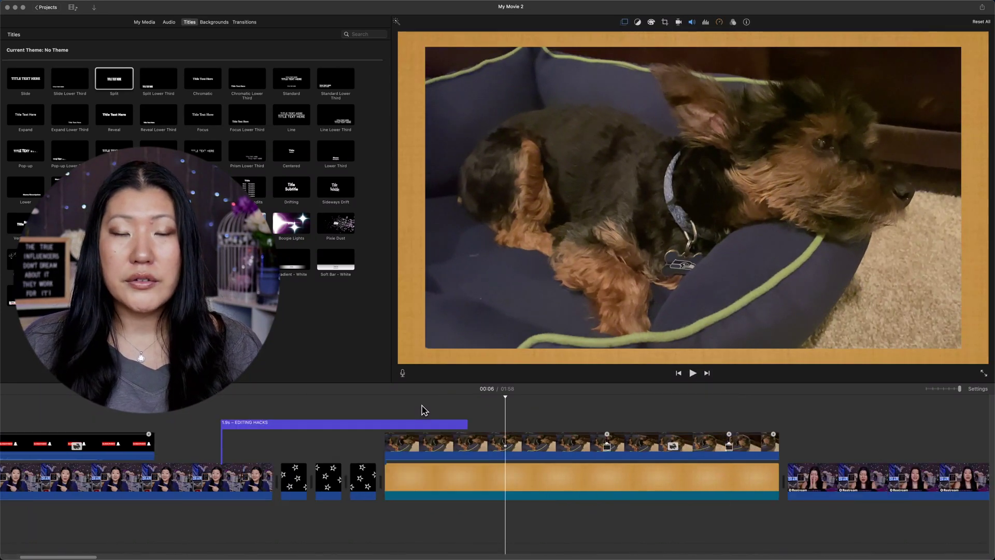
pyautogui.hscroll(6, 424, 411)
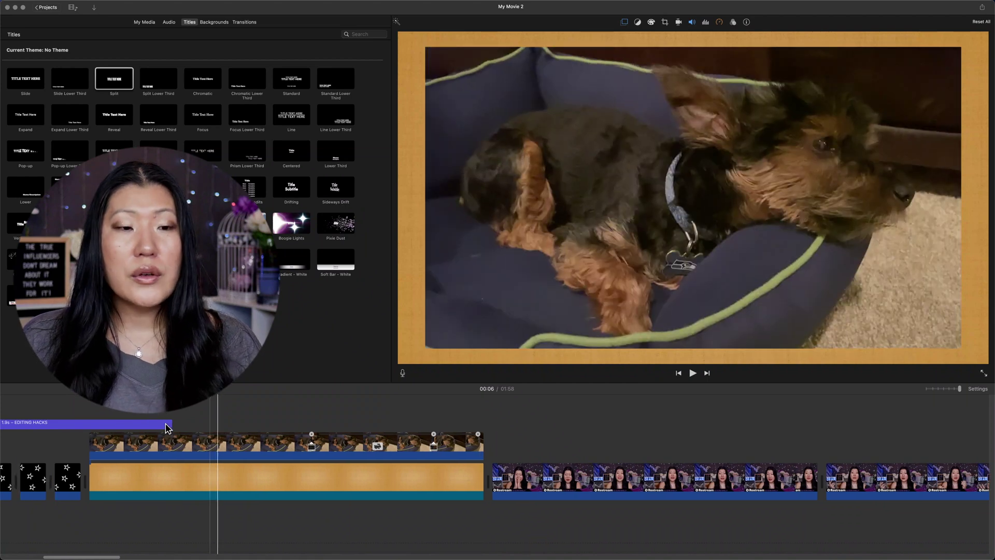
pyautogui.hscroll(-3, 166, 428)
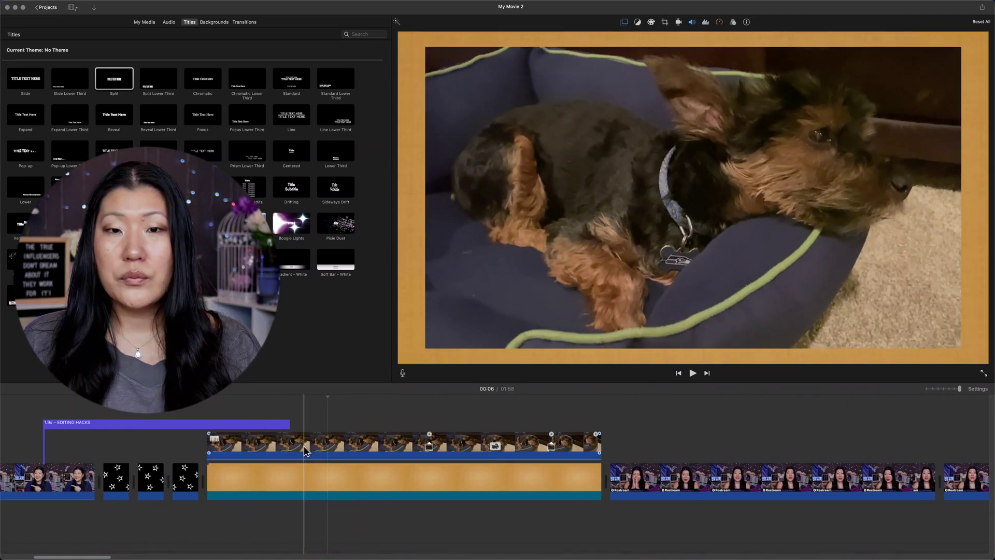
pyautogui.hscroll(-2, 305, 450)
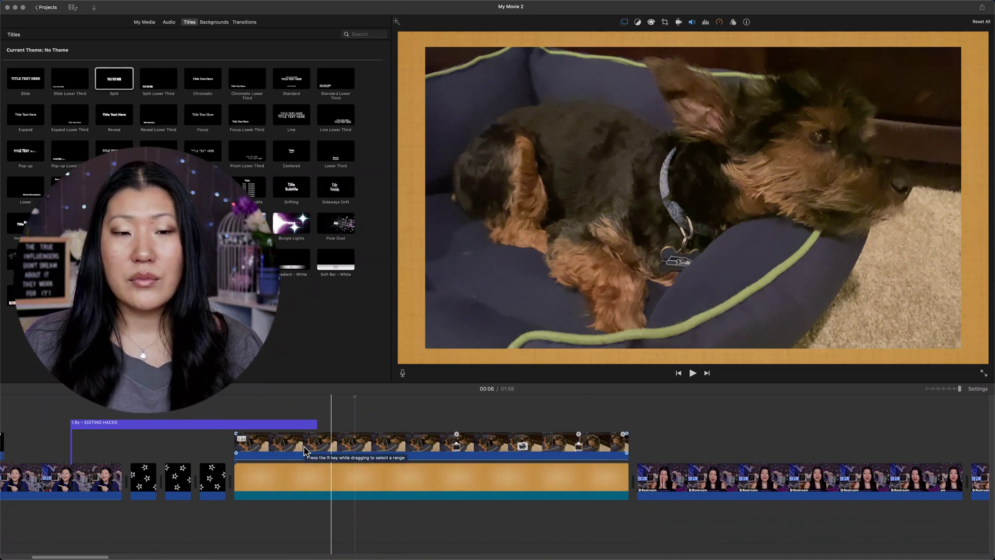
pyautogui.hscroll(2, 304, 450)
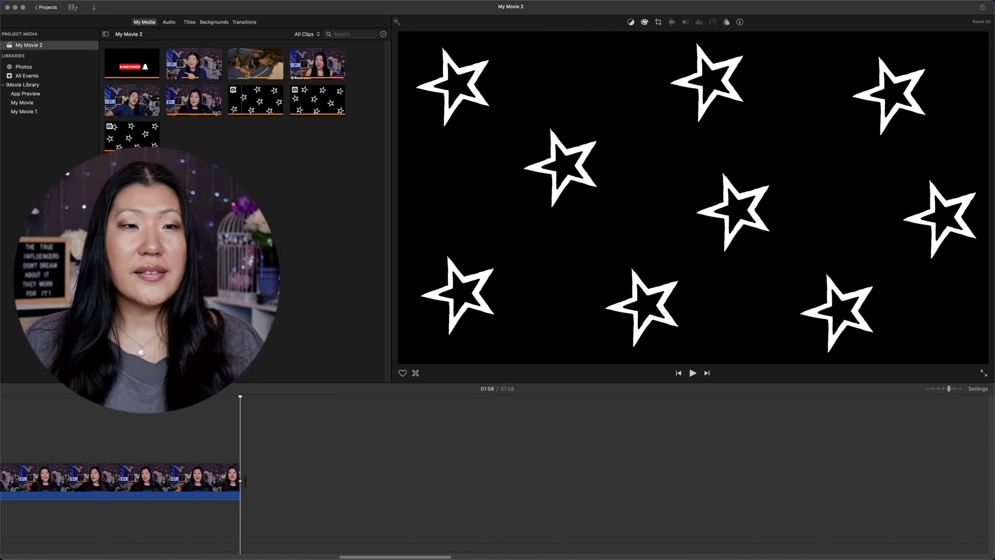
# Add the Retro background after the last clip and lengthen it to about 13.7 seconds.
pyautogui.click(214, 22)
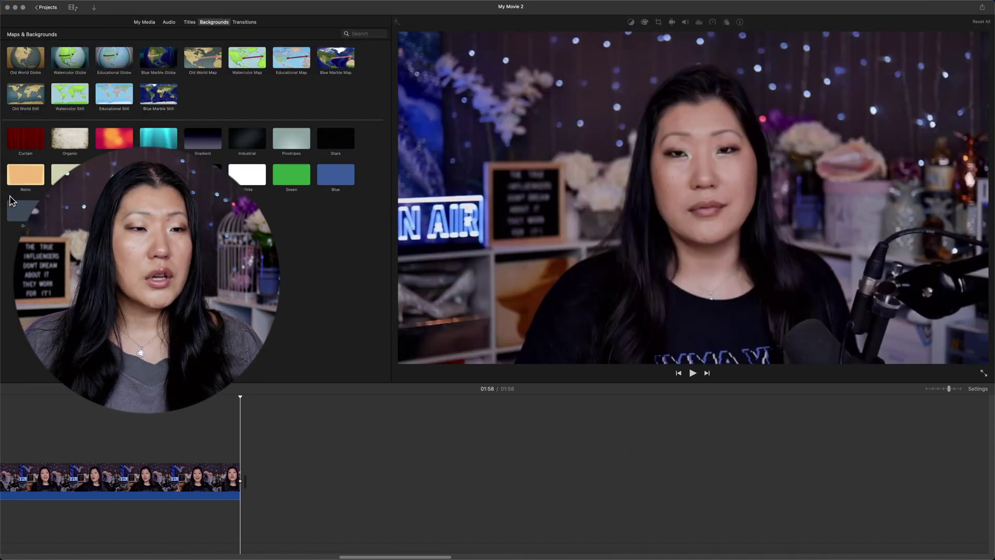
pyautogui.moveTo(37, 181); pyautogui.dragTo(267, 488)
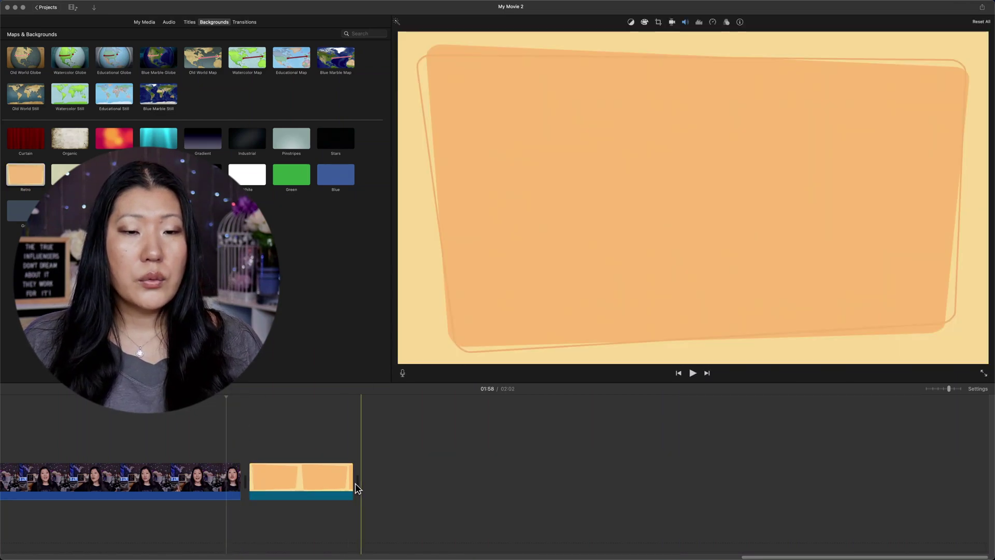
pyautogui.moveTo(357, 488); pyautogui.dragTo(611, 479)
pyautogui.press('space')
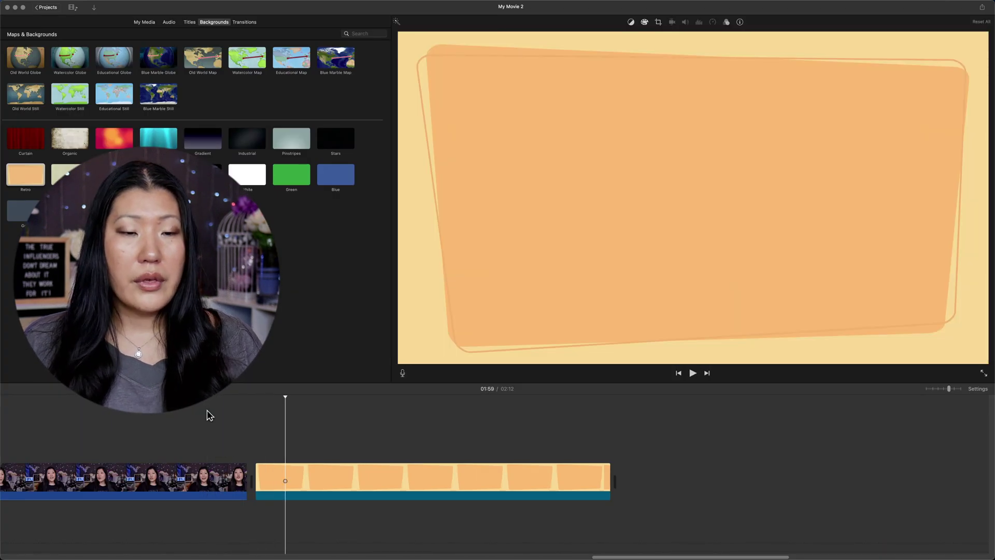
pyautogui.press('space')
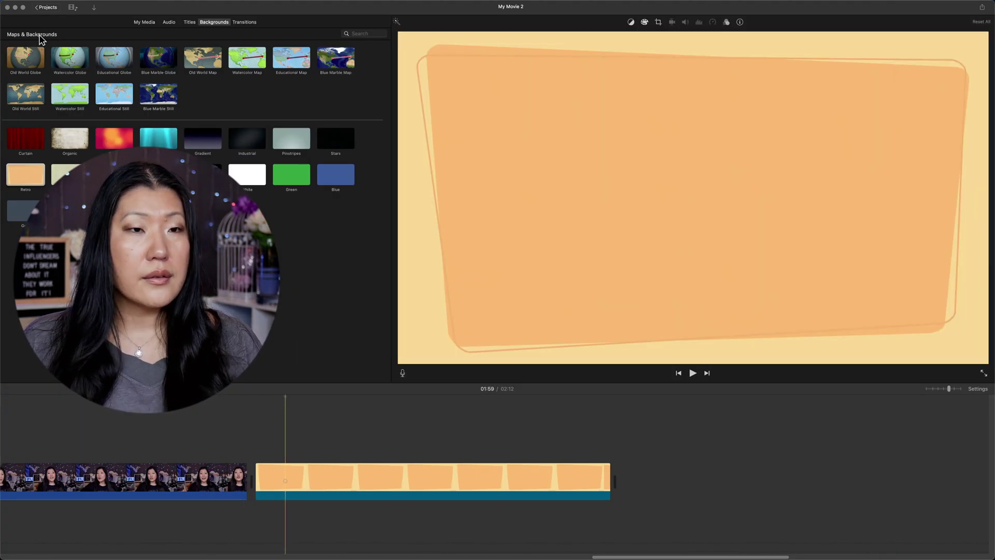
# Add a Standard Lower Third title above the Retro background and stretch it to the background's full 13.7 seconds.
pyautogui.click(190, 23)
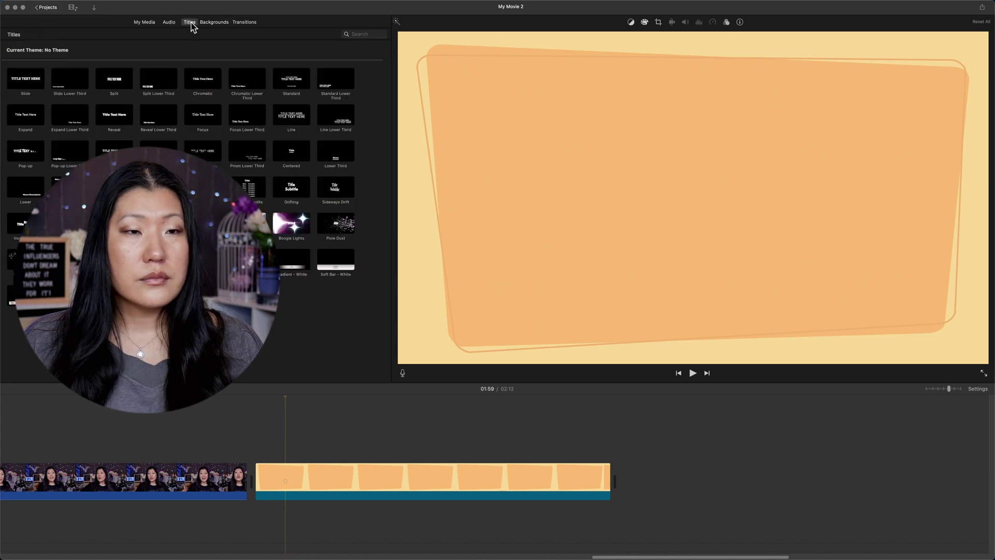
pyautogui.moveTo(326, 84); pyautogui.dragTo(257, 440)
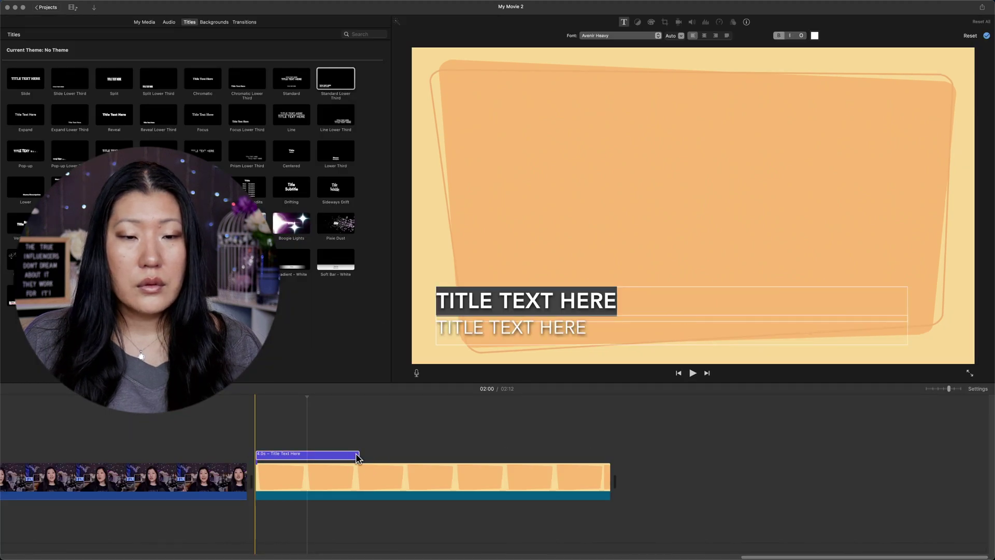
pyautogui.moveTo(358, 455); pyautogui.dragTo(611, 455)
pyautogui.click(521, 455)
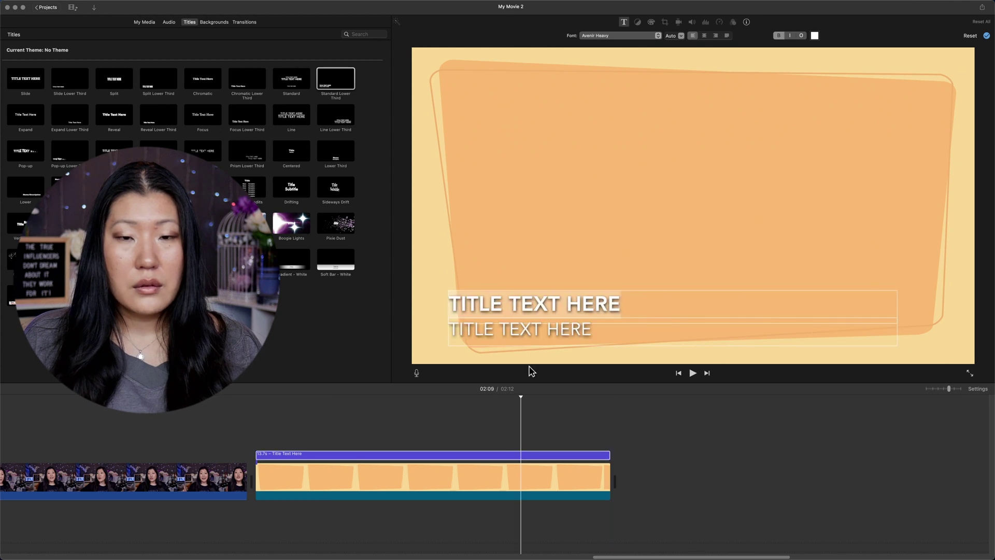
# Replace the title's first line with "WATCH MORE FROM SHELLY SAVES THE DAY!" and clear its second line.
pyautogui.click(539, 302)
pyautogui.press('super+a')
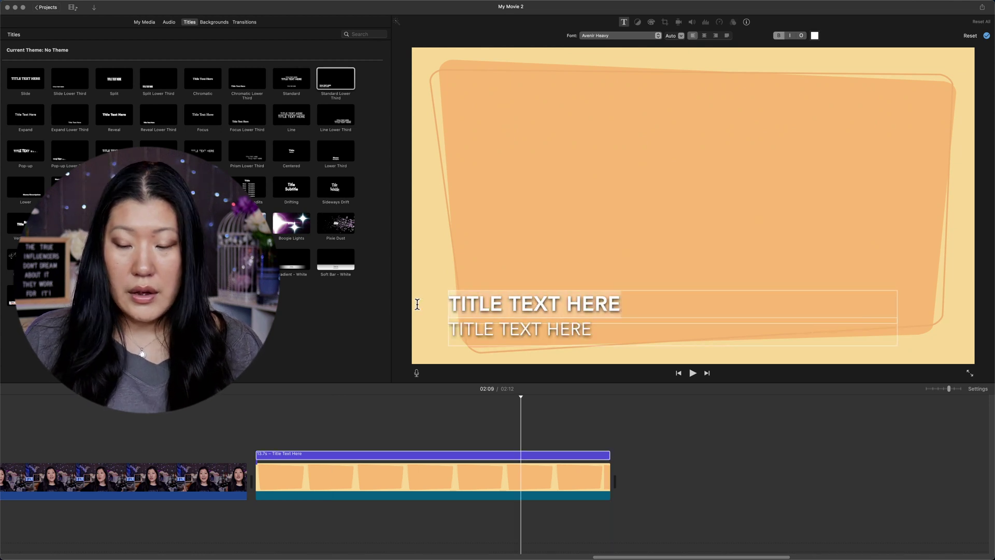
pyautogui.write('WATCH MORE FROM SHELLY SAVES THE DAY!')
pyautogui.press('super+a')
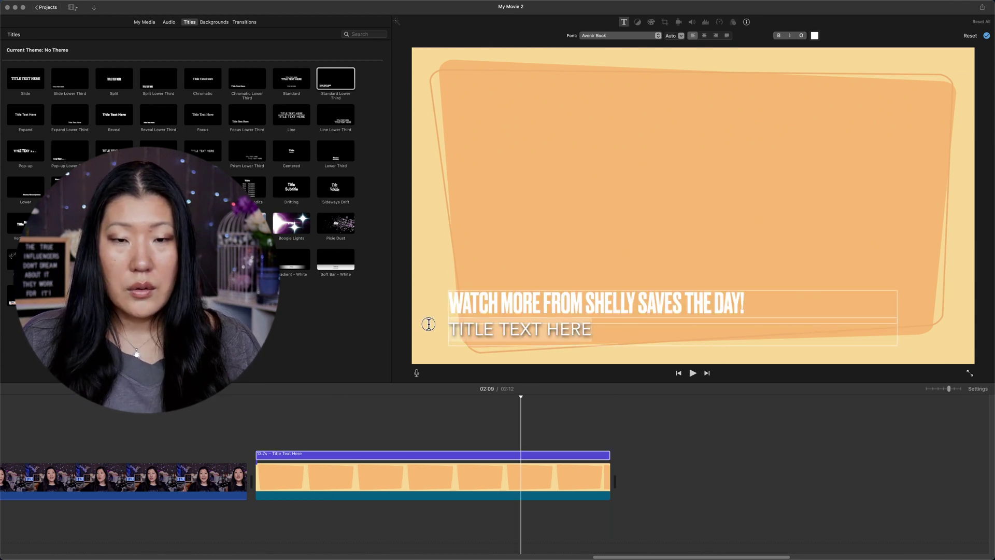
pyautogui.press('BackSpace')
pyautogui.click(428, 322)
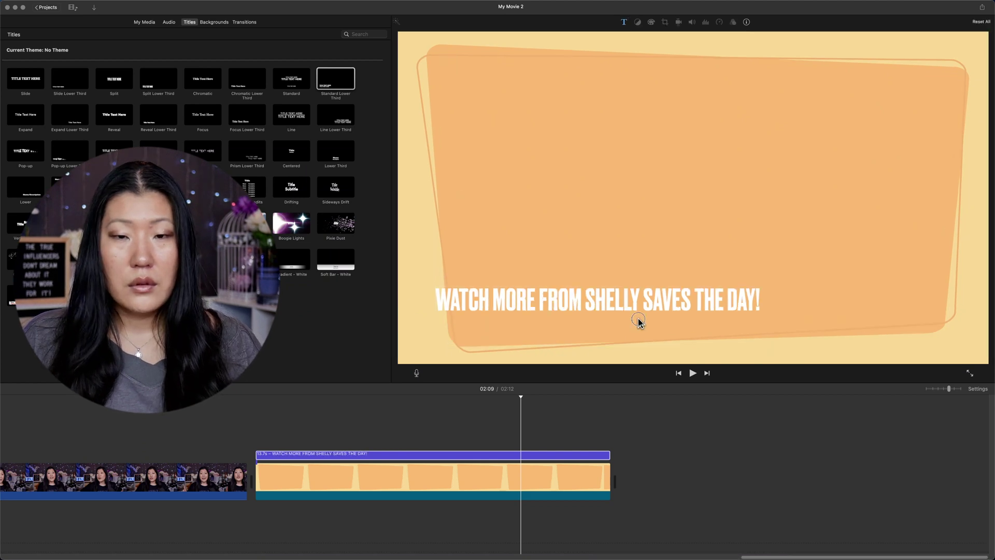
# Center the text of the "WATCH MORE FROM SHELLY SAVES THE DAY!" title.
pyautogui.click(594, 297)
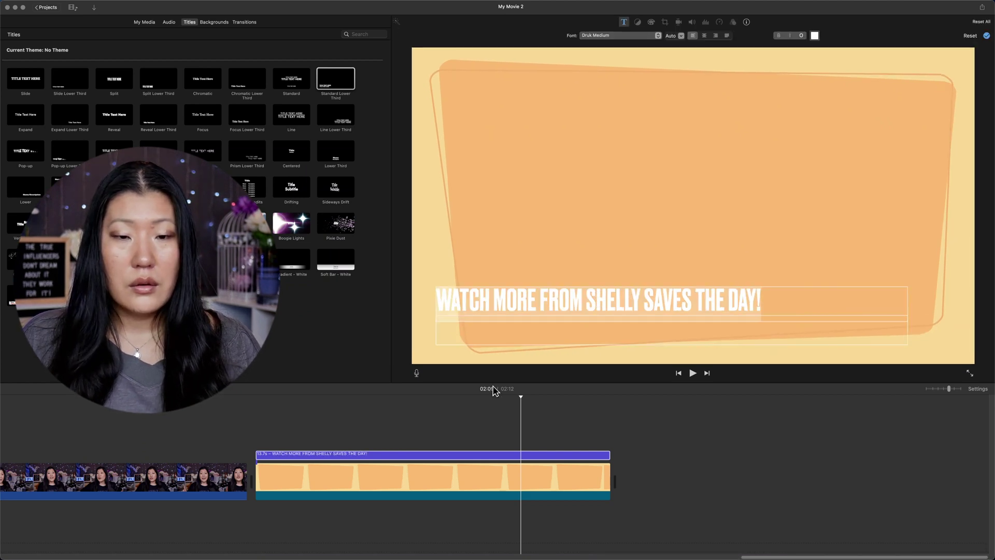
pyautogui.click(476, 459)
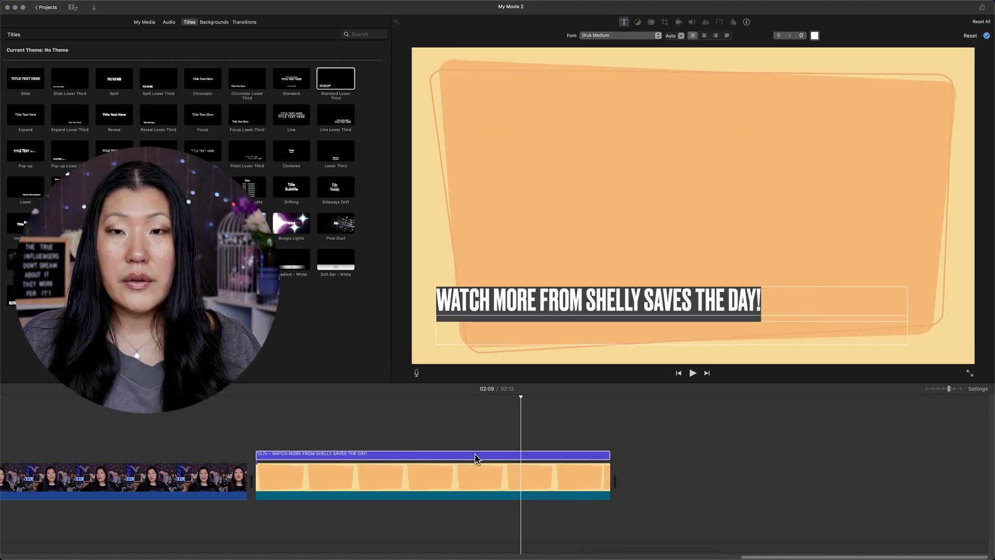
pyautogui.click(705, 36)
pyautogui.click(767, 196)
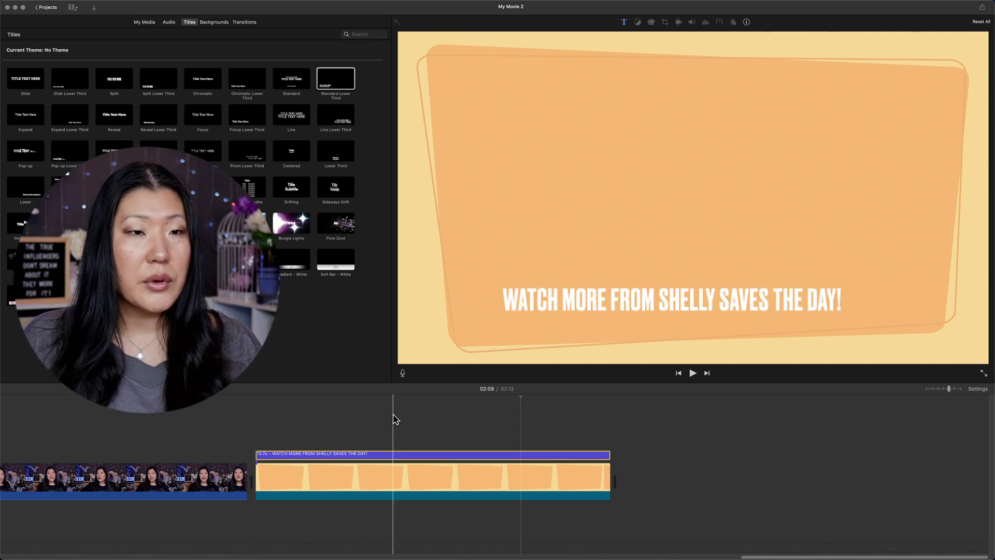
# Place the pointing clip of the woman in the blue top over the Retro background and trim it to the background's end.
pyautogui.click(144, 22)
pyautogui.moveTo(194, 63); pyautogui.dragTo(266, 441)
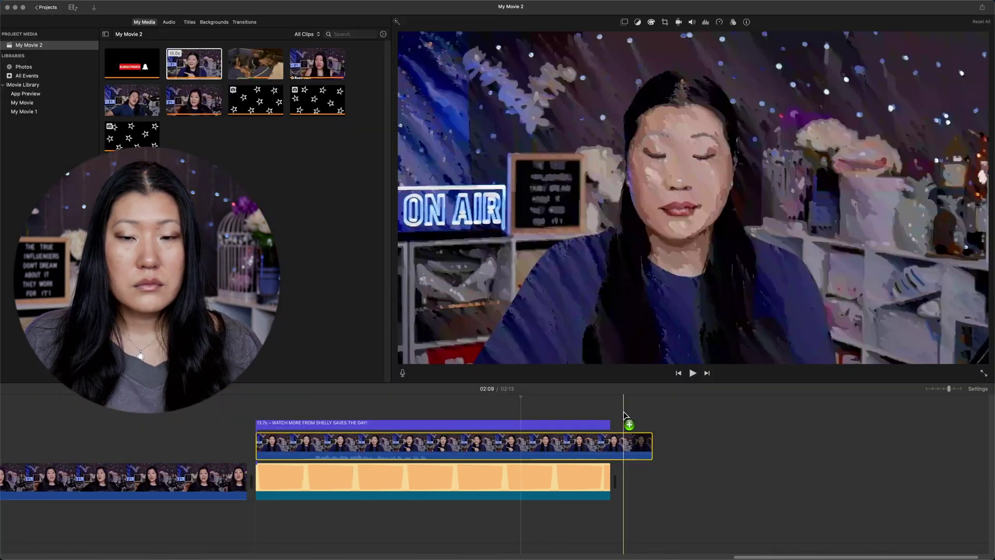
pyautogui.moveTo(651, 446); pyautogui.dragTo(608, 446)
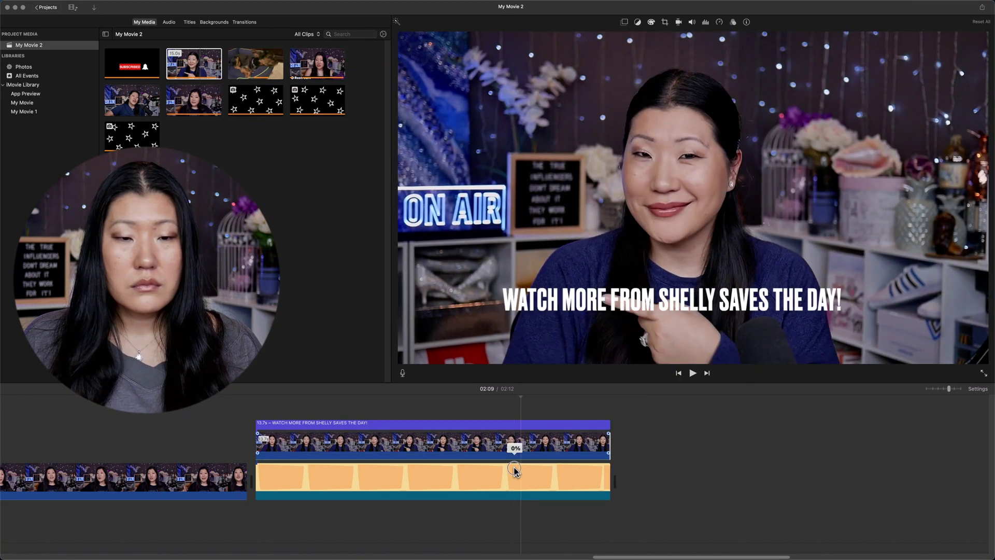
# Turn the overlay clip into a Picture in Picture and enlarge it in the upper-right part of the frame, above the title.
pyautogui.click(625, 23)
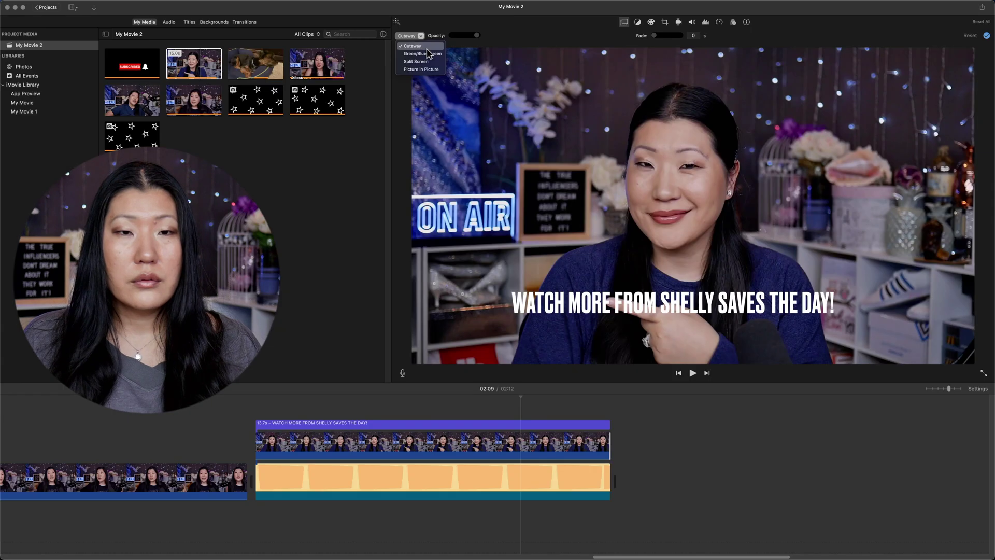
pyautogui.click(270, 440)
pyautogui.moveTo(270, 437); pyautogui.dragTo(251, 434)
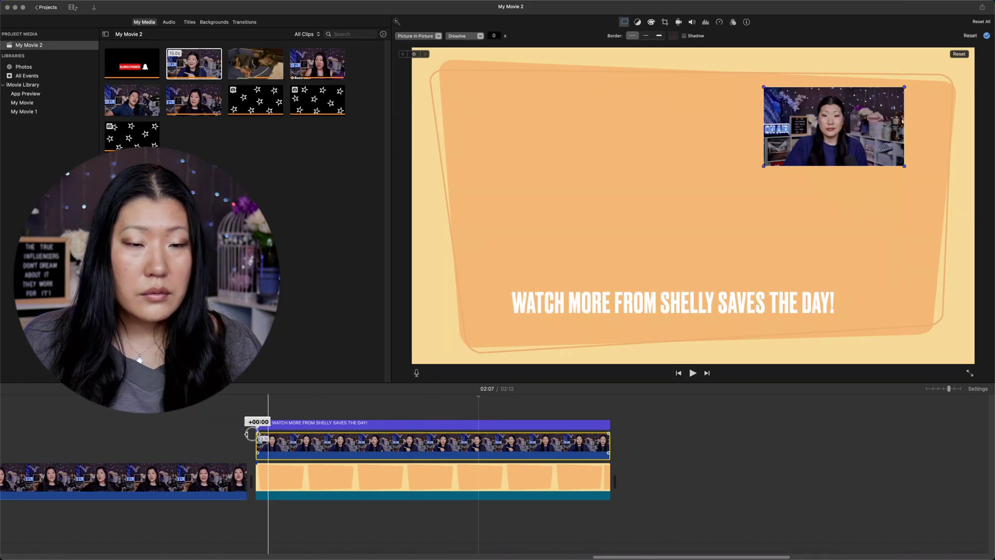
pyautogui.moveTo(831, 134); pyautogui.dragTo(865, 135)
pyautogui.moveTo(798, 169); pyautogui.dragTo(666, 240)
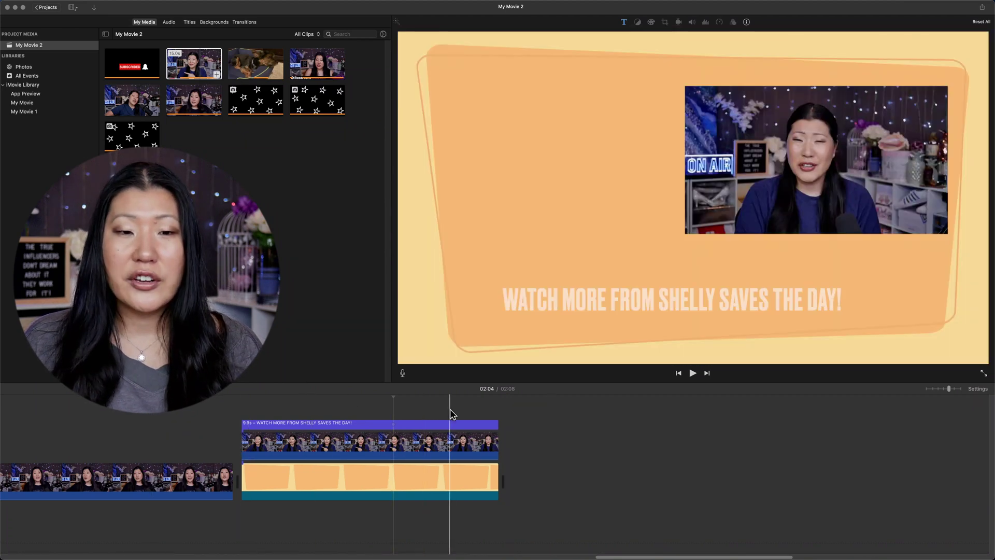
# Select the picture-in-picture clip and play the movie from just before the end screen.
pyautogui.click(371, 446)
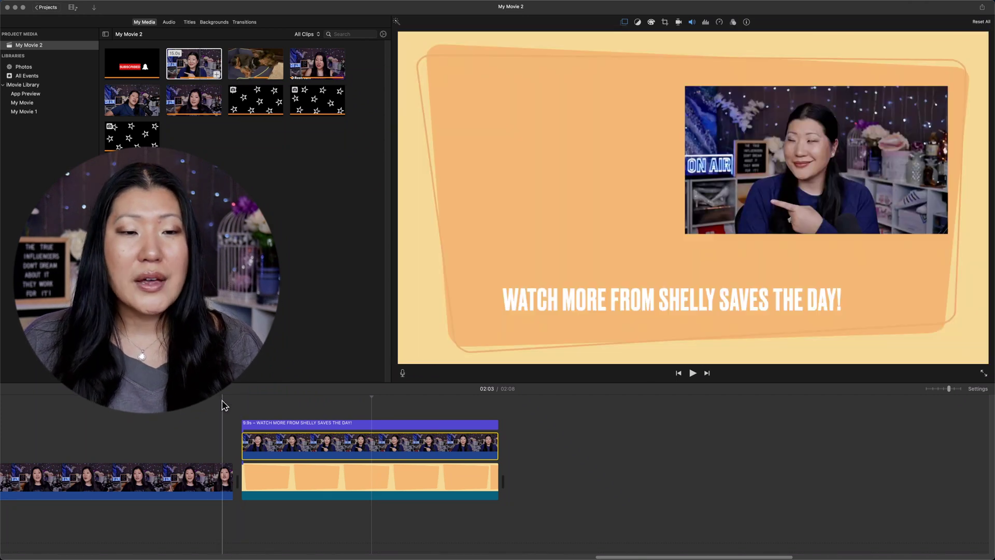
pyautogui.click(221, 404)
pyautogui.press('space')
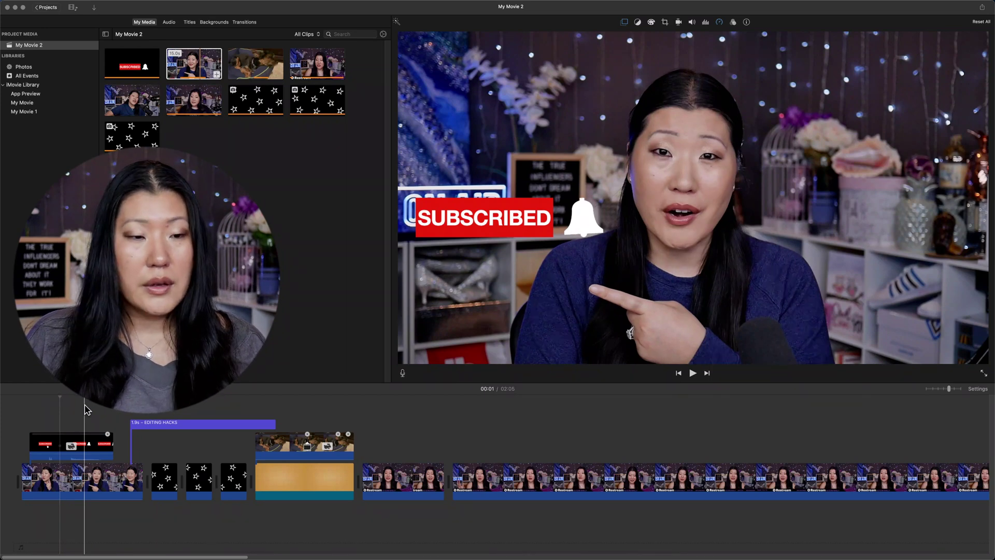
# Show the whole project in the timeline and play the movie around the Mosaic transition and the end screen.
pyautogui.scroll(-5, 86, 410)
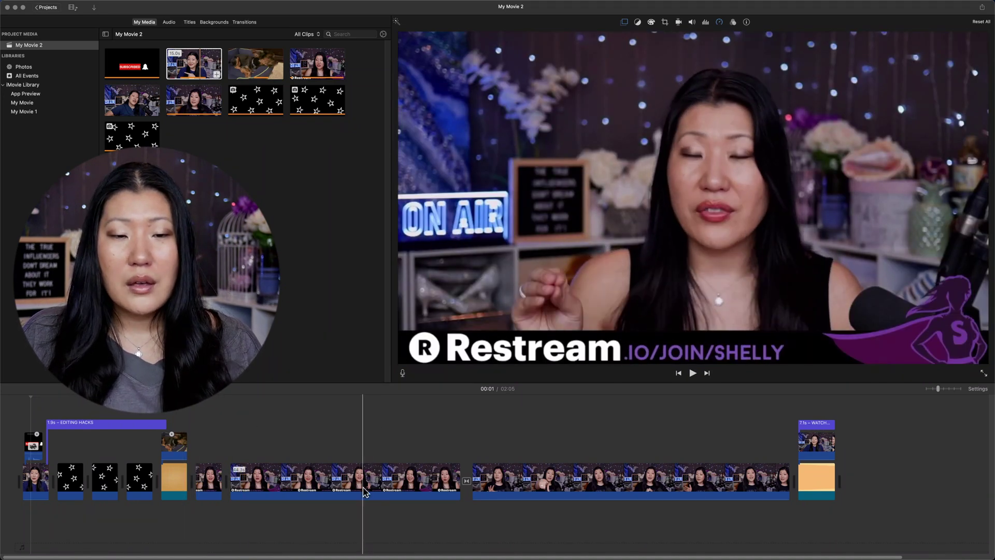
pyautogui.press('space')
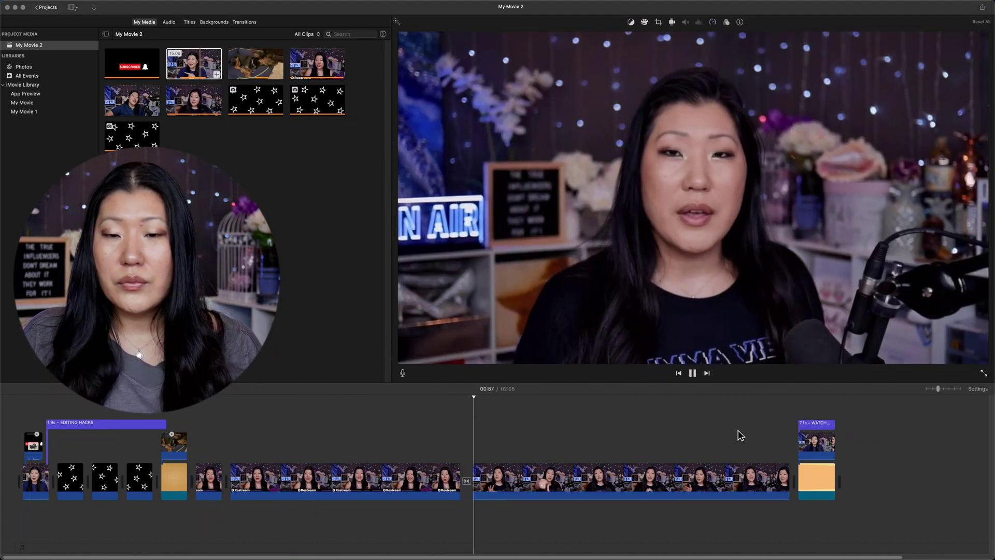
pyautogui.press('space')
pyautogui.press('space')
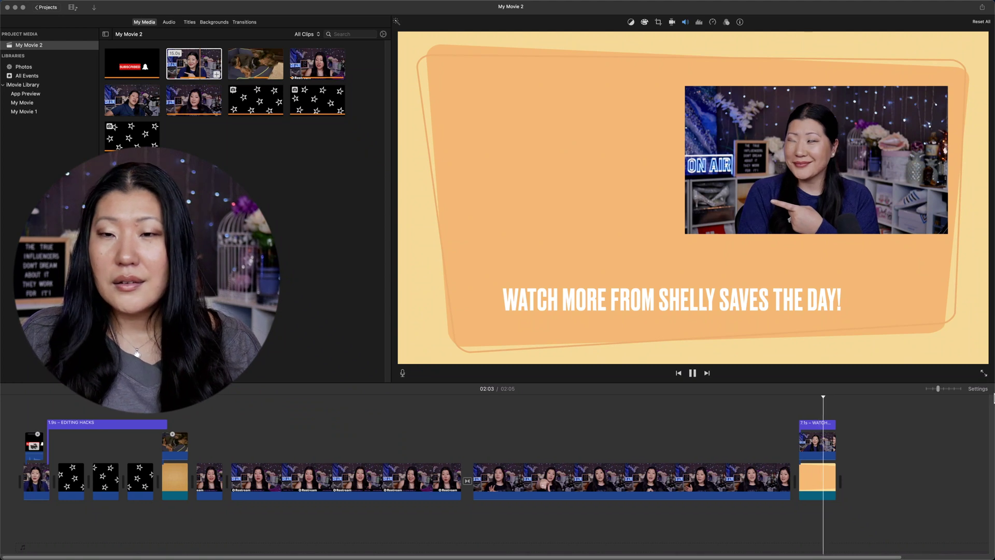
pyautogui.press('space')
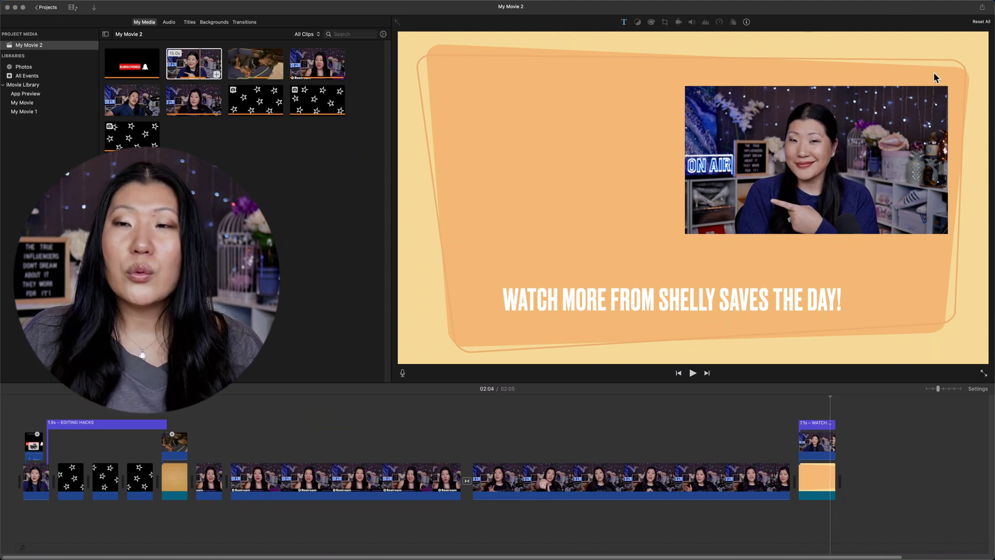
# Open the sharing options for the finished movie.
pyautogui.click(981, 9)
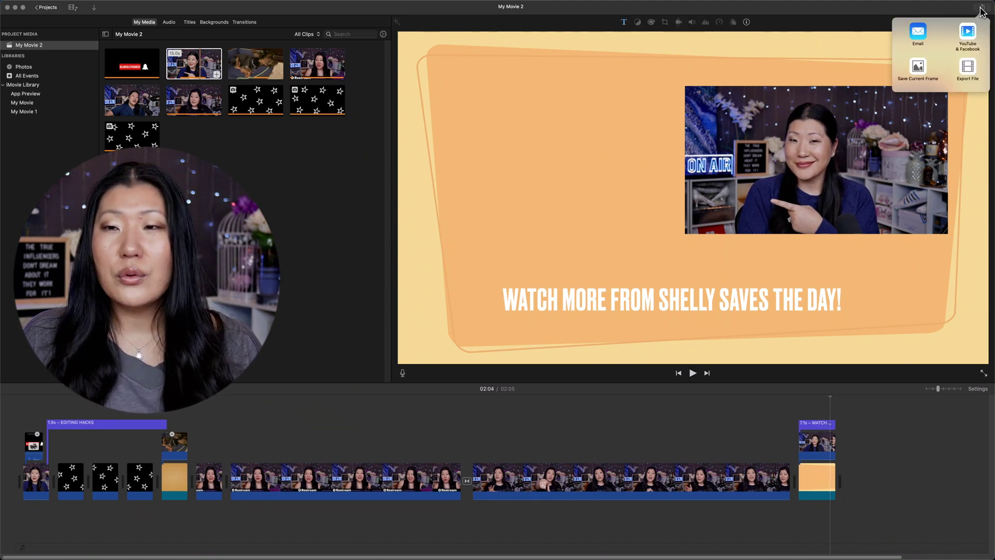